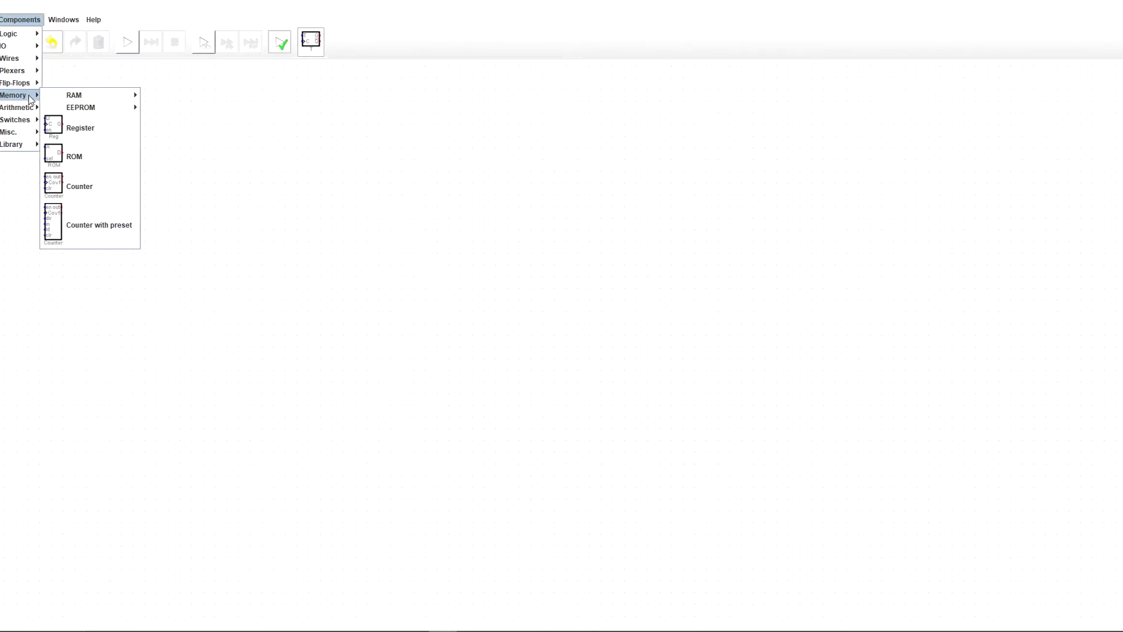
Place a T-Flip-Flop in the middle of the canvas and draw a short wire out of its Q output
mouse_move(25, 108)
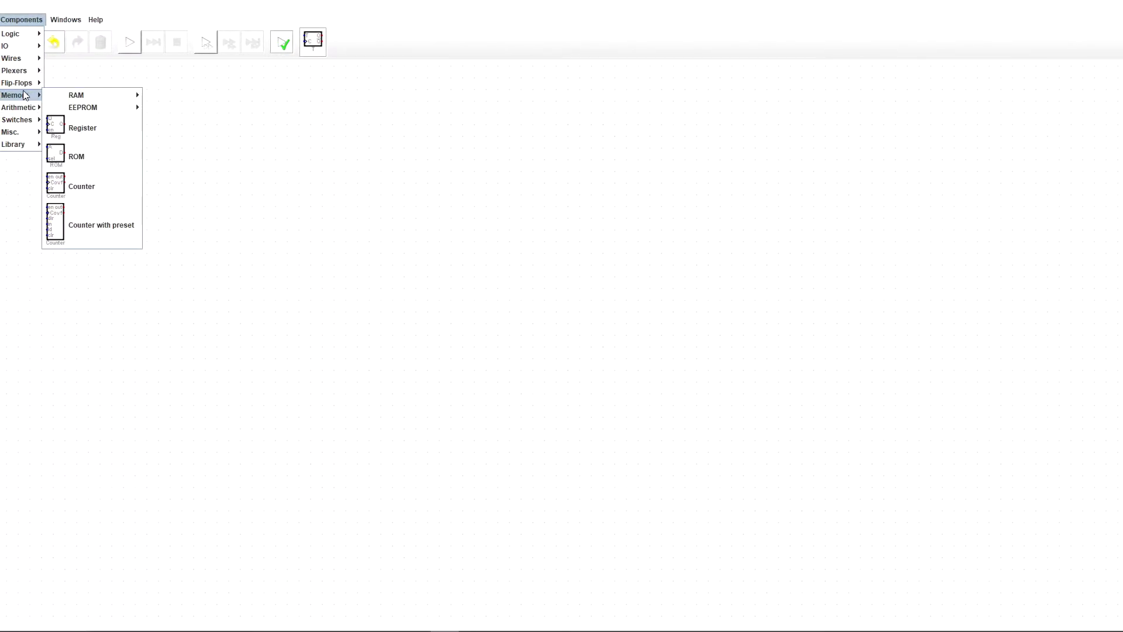
mouse_move(41, 86)
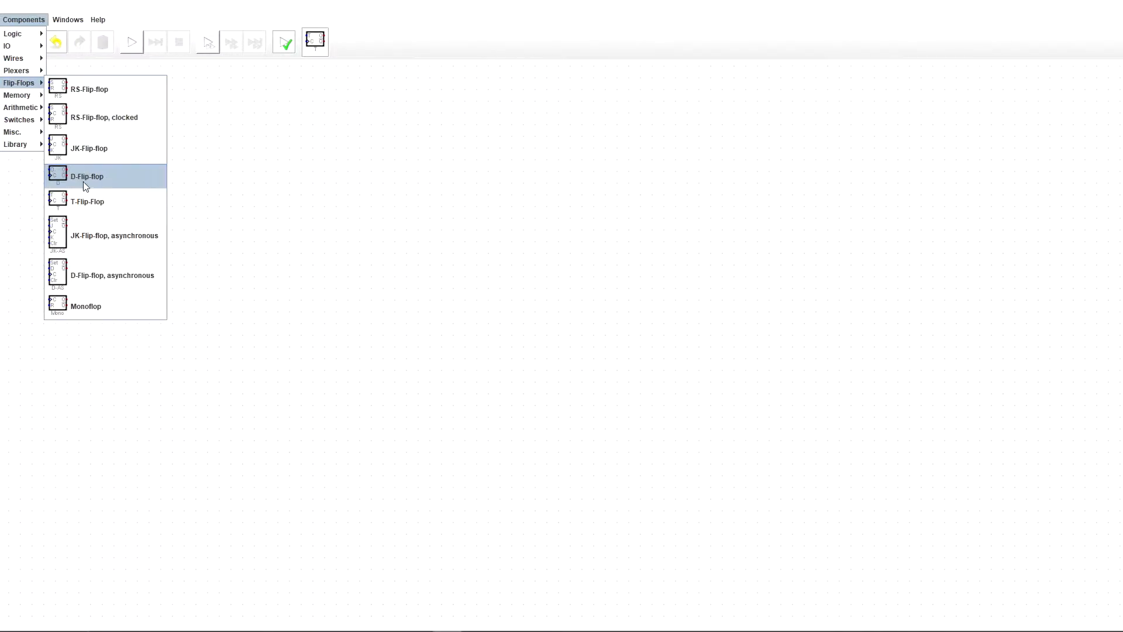
click(75, 207)
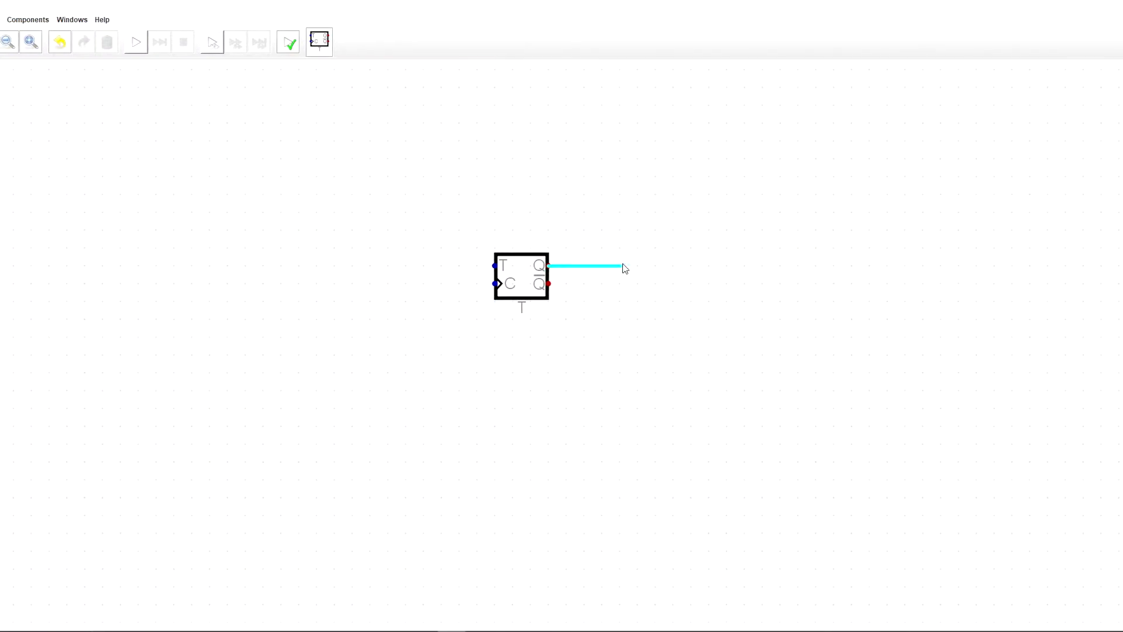
click(641, 266)
Add an Output component at the free end of the Q wire
click(34, 21)
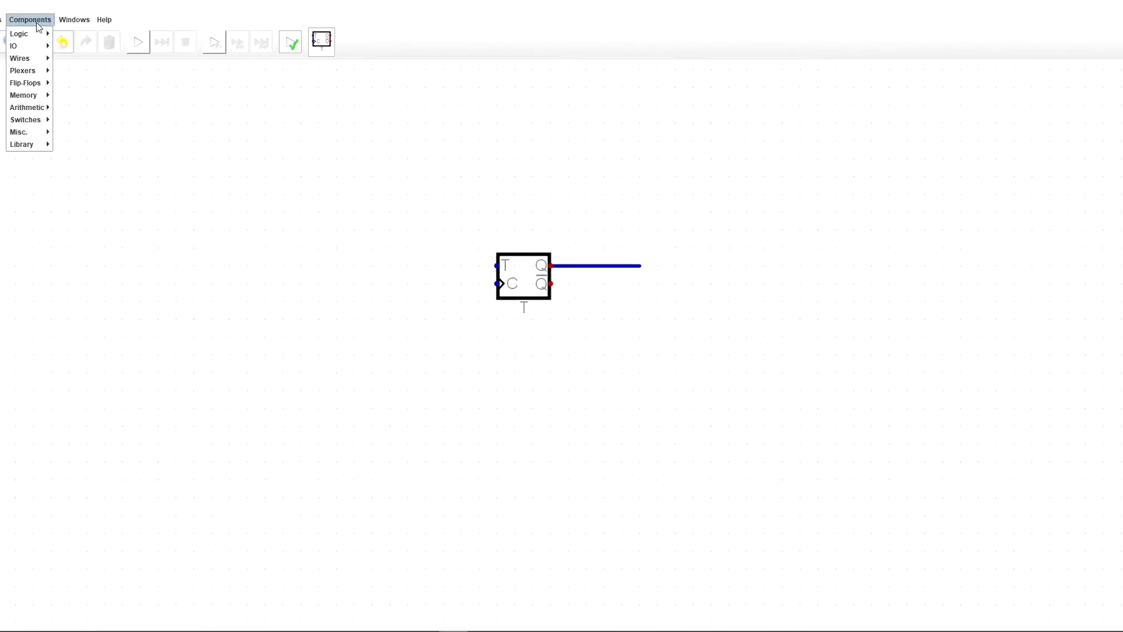
mouse_move(24, 46)
click(81, 58)
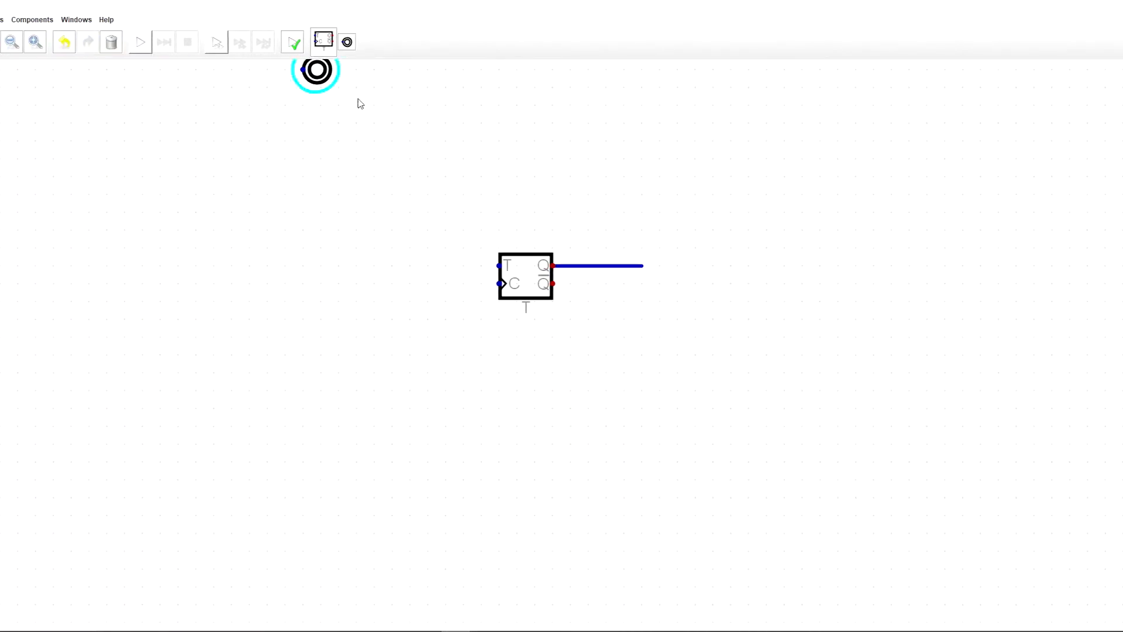
click(643, 266)
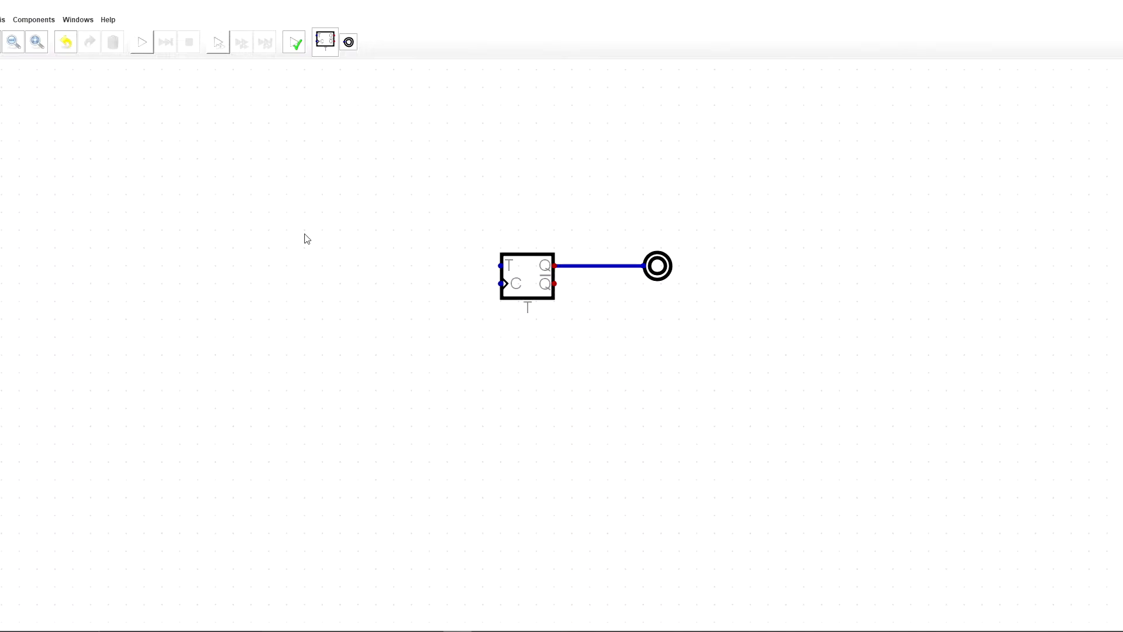
Place two Input components, one above the other, on the input side of the flip-flop
click(51, 21)
mouse_move(35, 46)
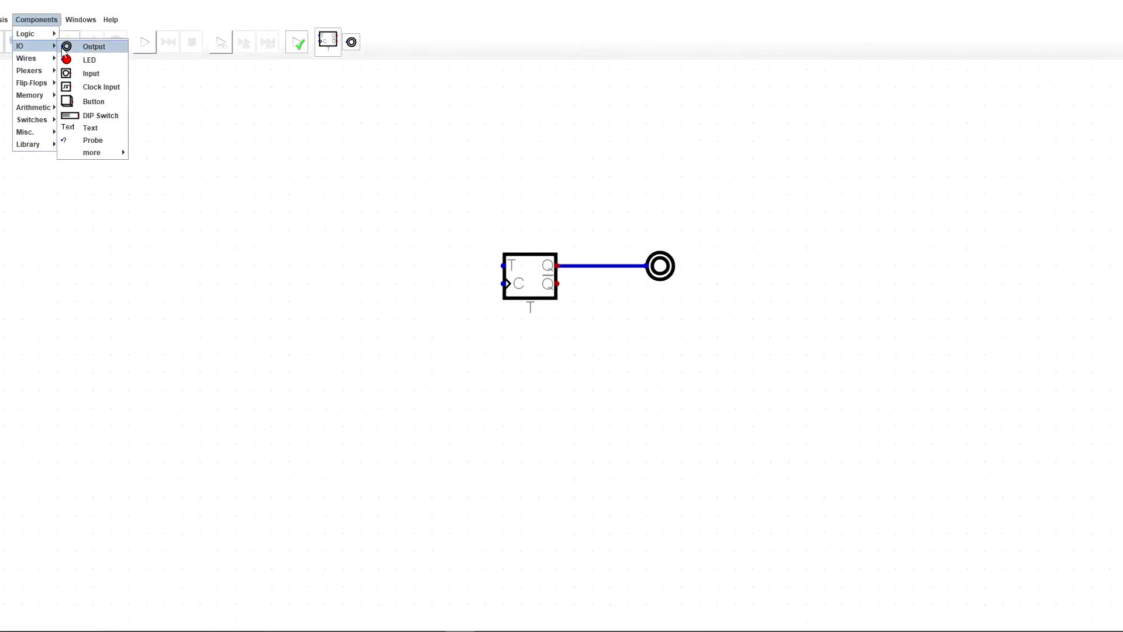
click(91, 73)
click(366, 249)
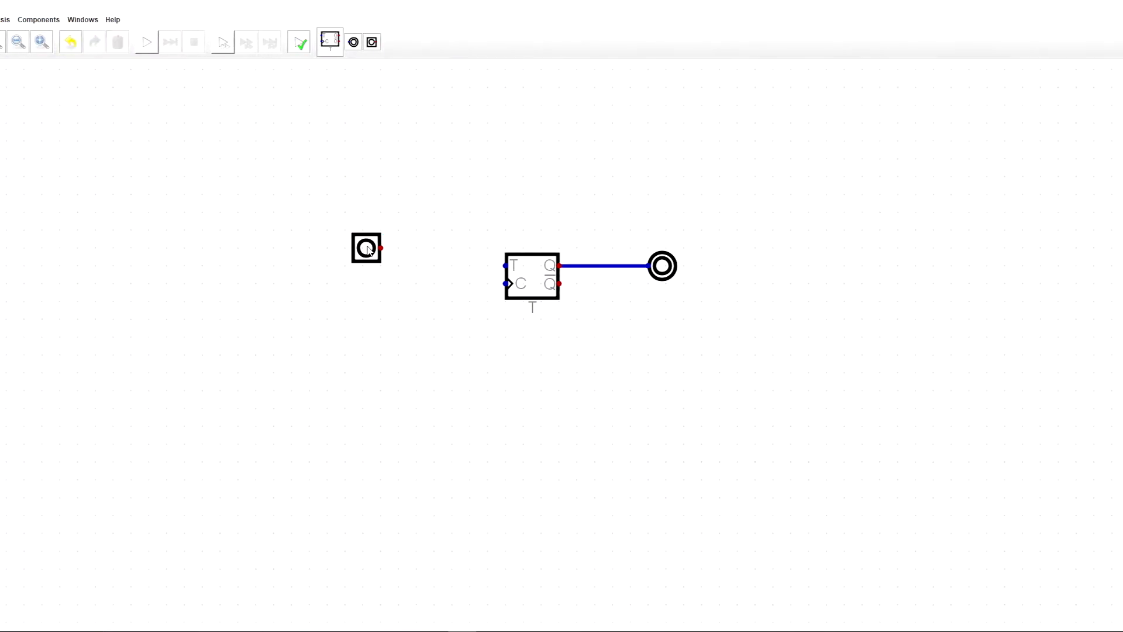
click(367, 247)
key(Escape)
key(l)
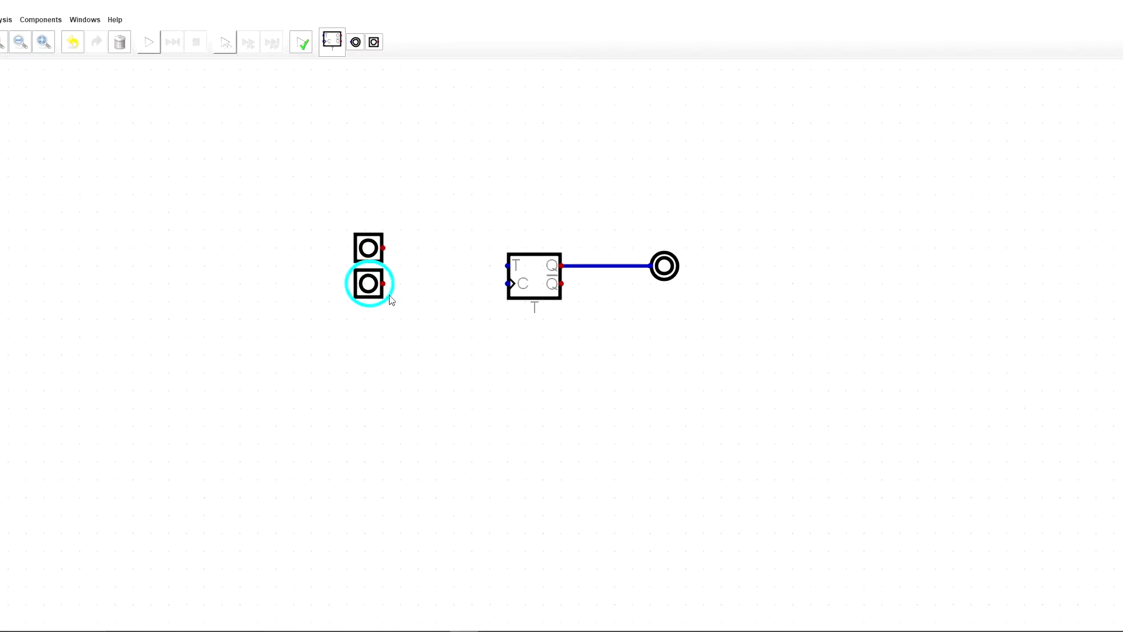
click(386, 293)
click(374, 287)
click(408, 304)
Wire the lower input to the flip-flop's clock pin C
click(420, 302)
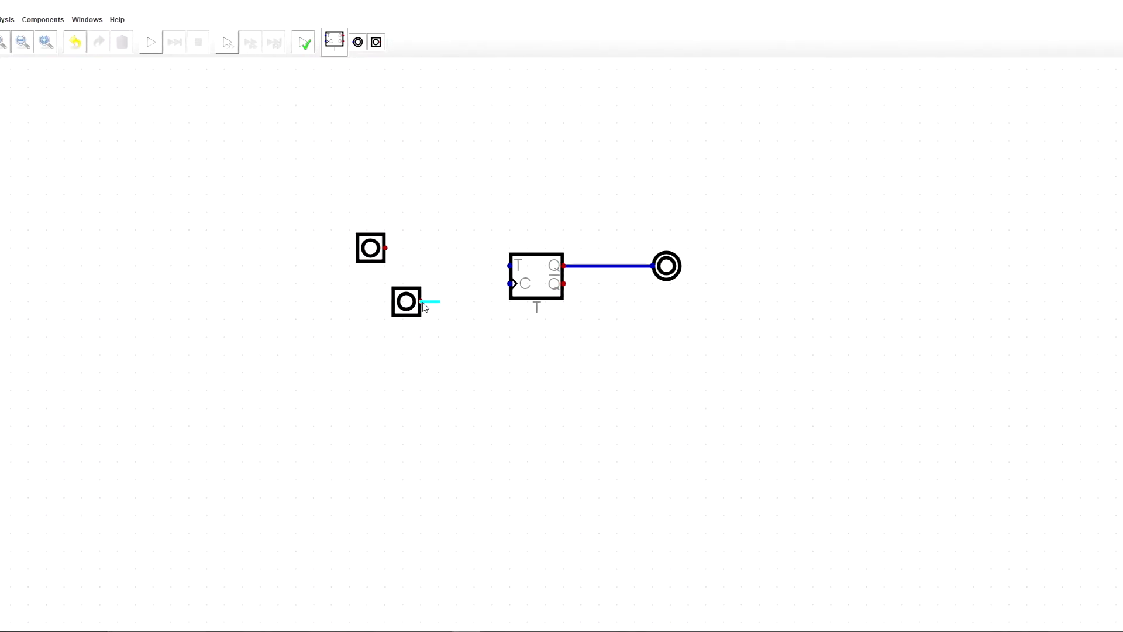
click(439, 301)
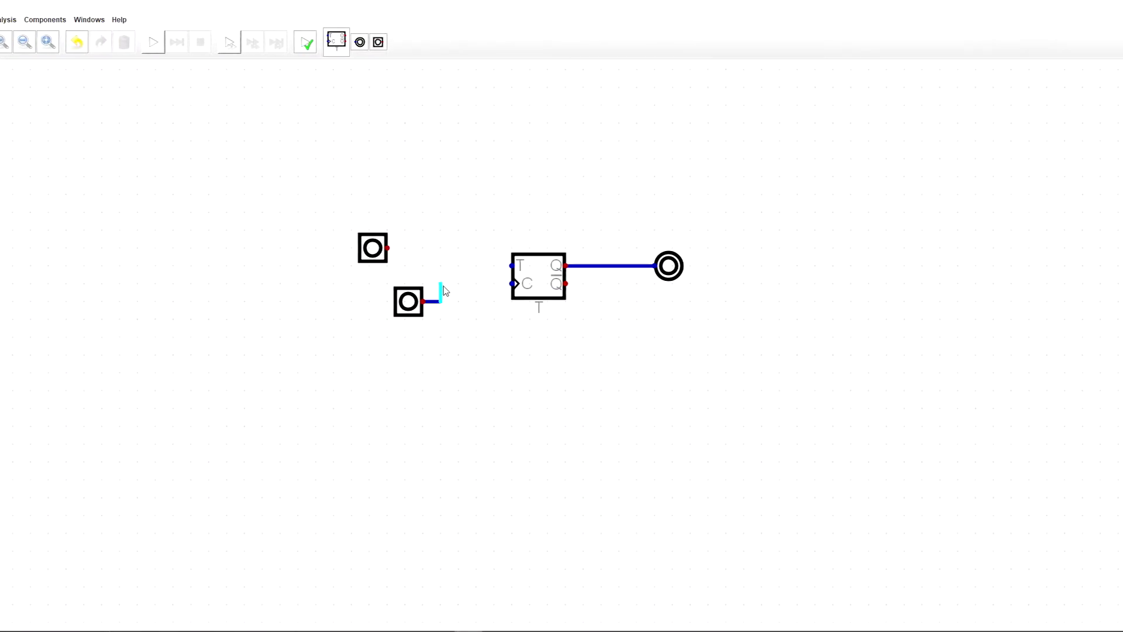
click(513, 284)
Turn off the T flip-flop's Enable Input option, apply it, and switch the option back on
click(514, 274)
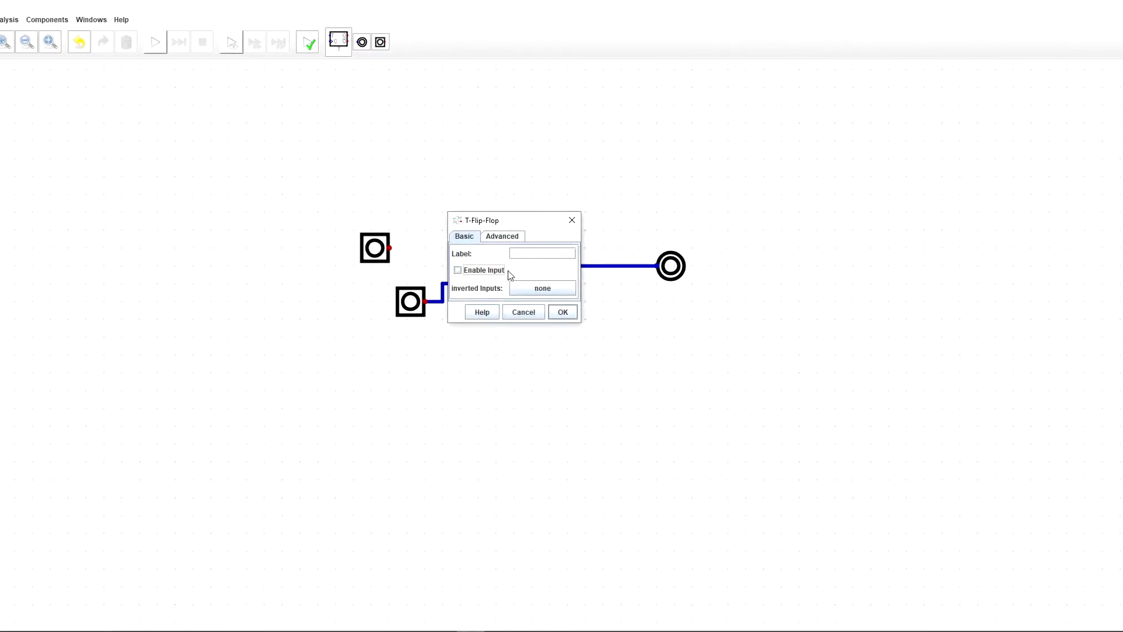
click(563, 312)
click(518, 270)
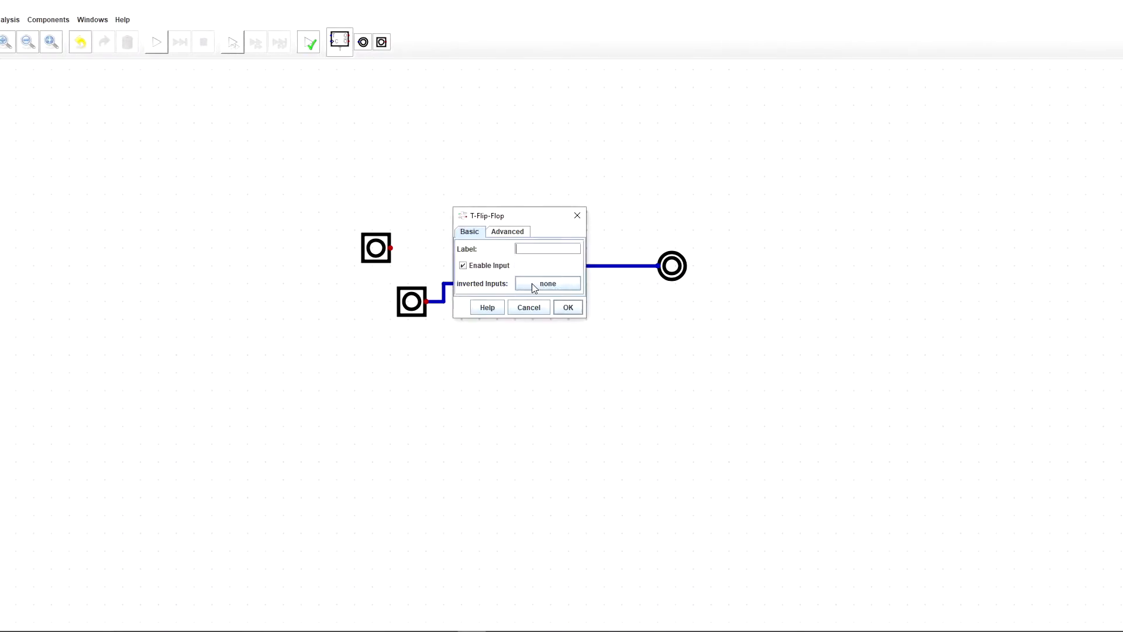
click(565, 307)
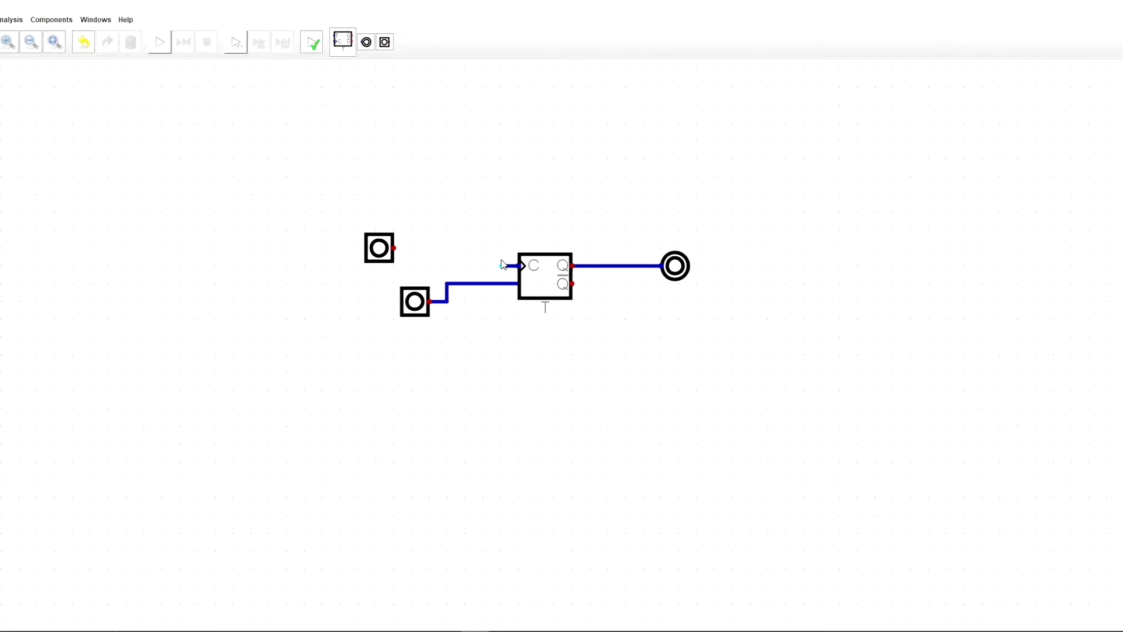
click(522, 270)
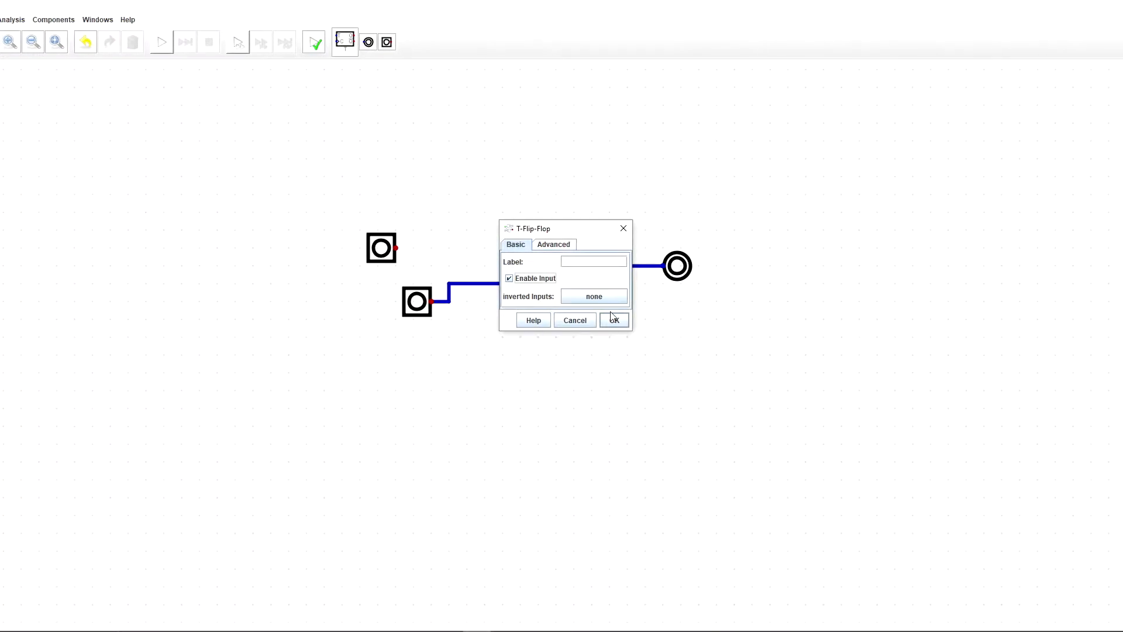
click(593, 296)
click(595, 247)
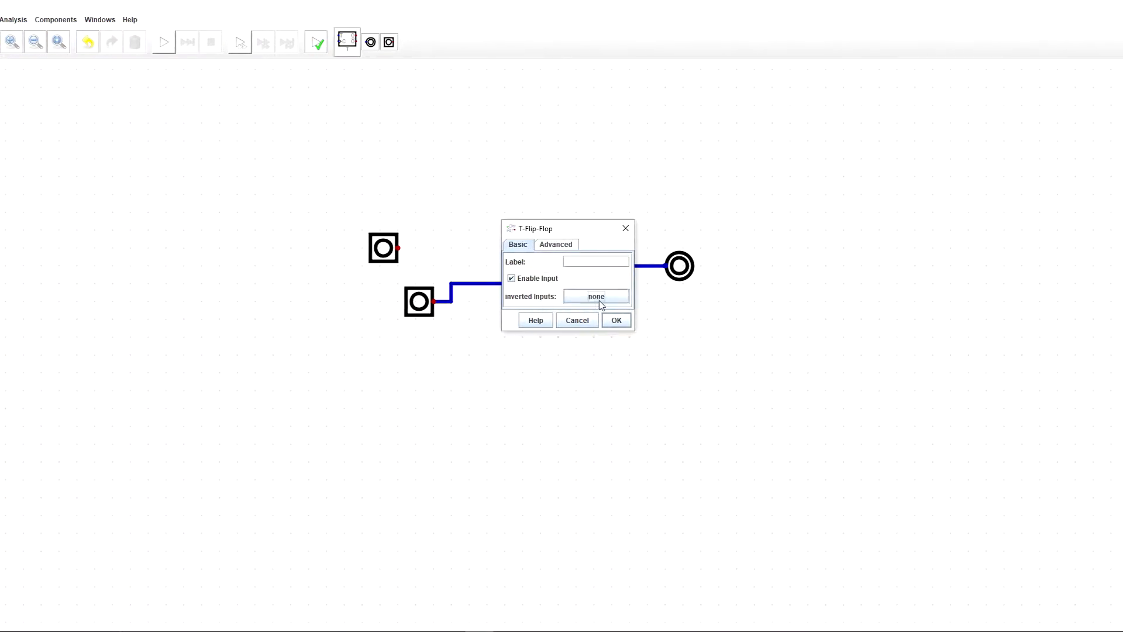
click(616, 320)
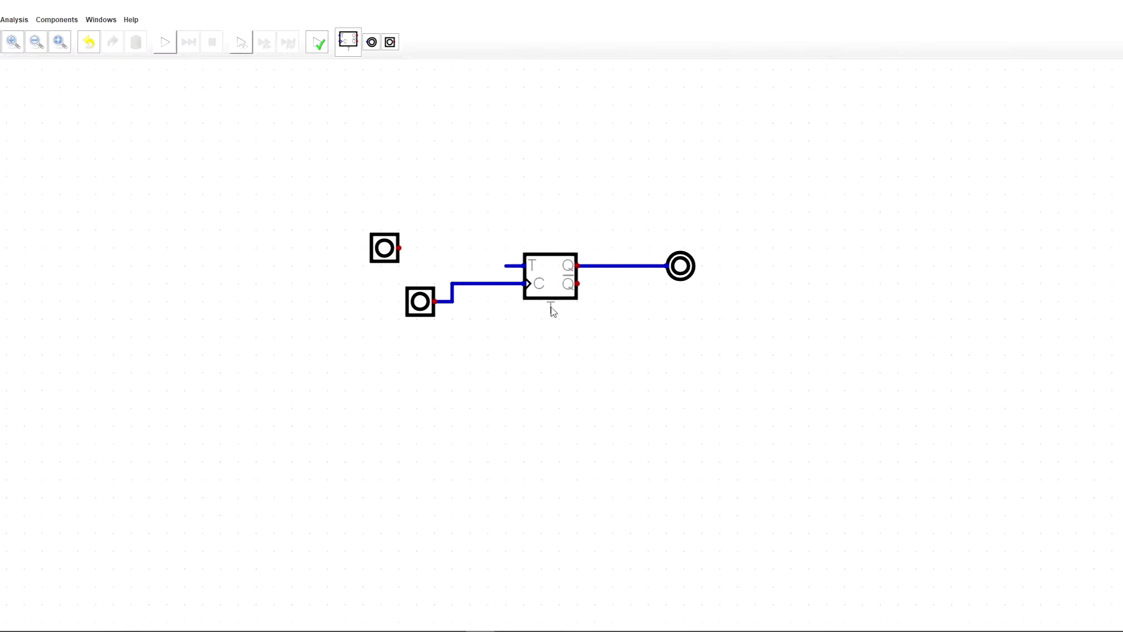
Wire the upper input to the flip-flop's T pin and align that input vertically with the lower one
click(514, 265)
click(402, 247)
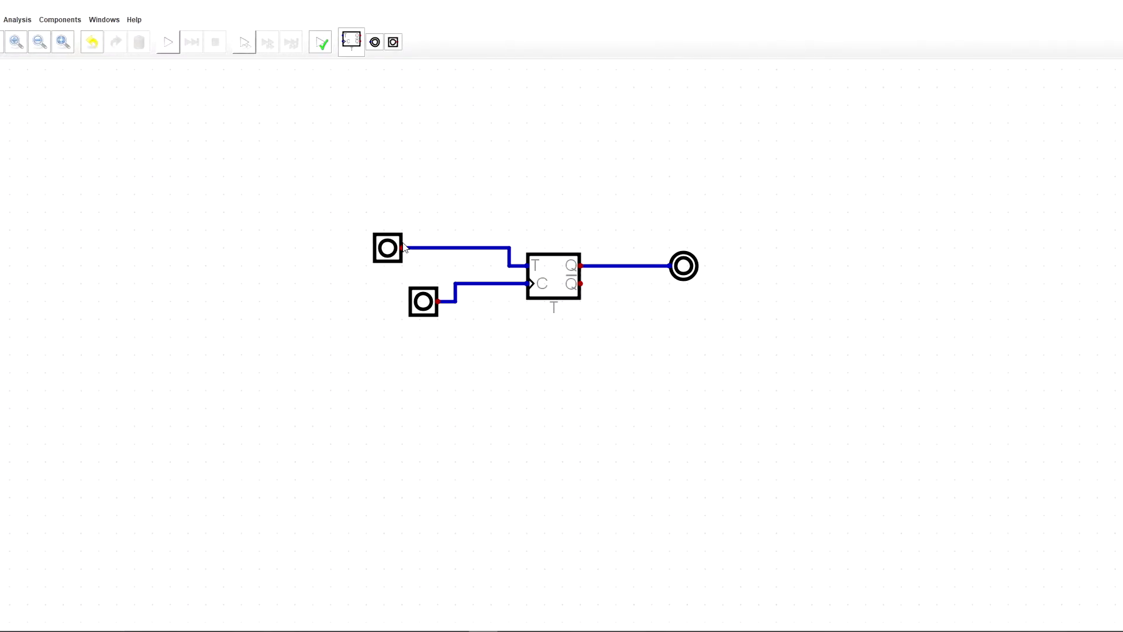
drag(338, 206, 430, 250)
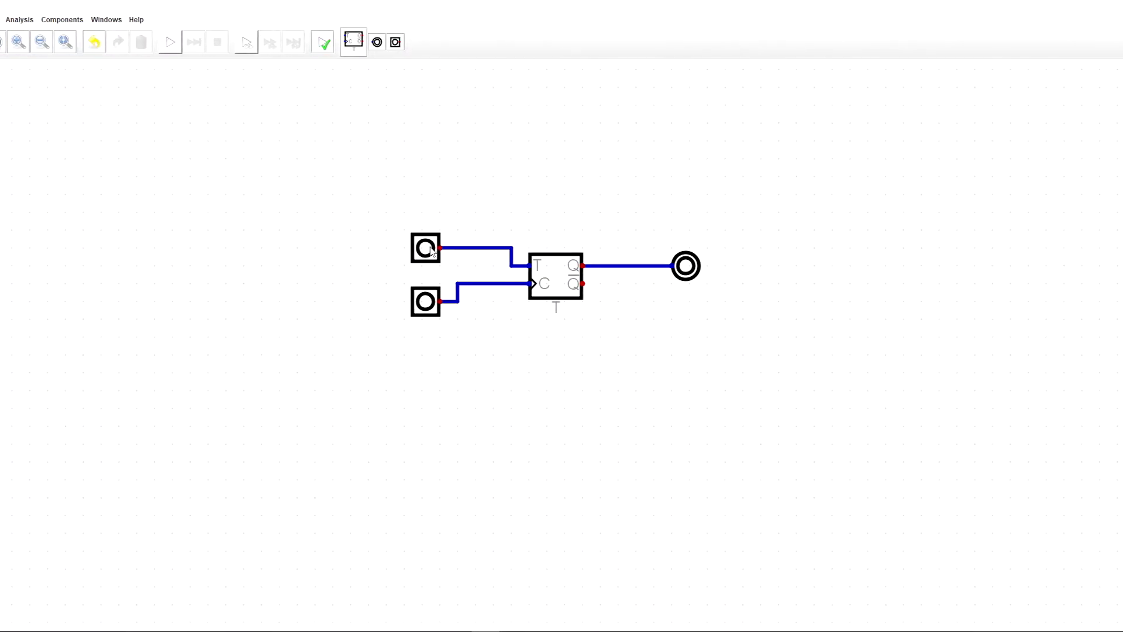
Start the simulation and pulse the clock input while the T input is low
click(170, 42)
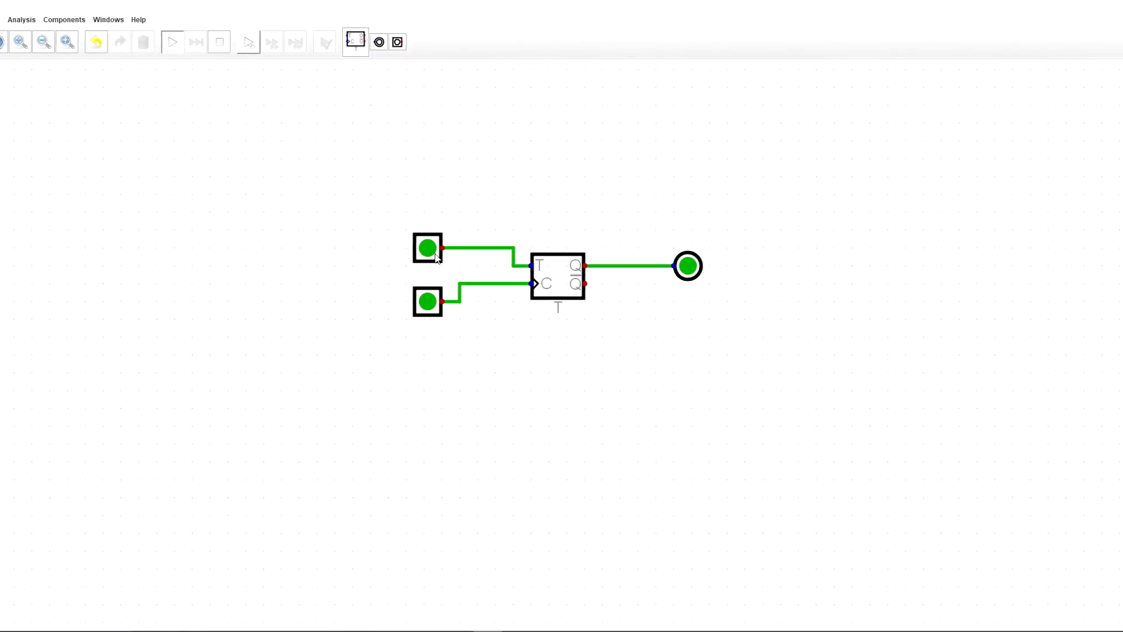
click(433, 305)
click(430, 302)
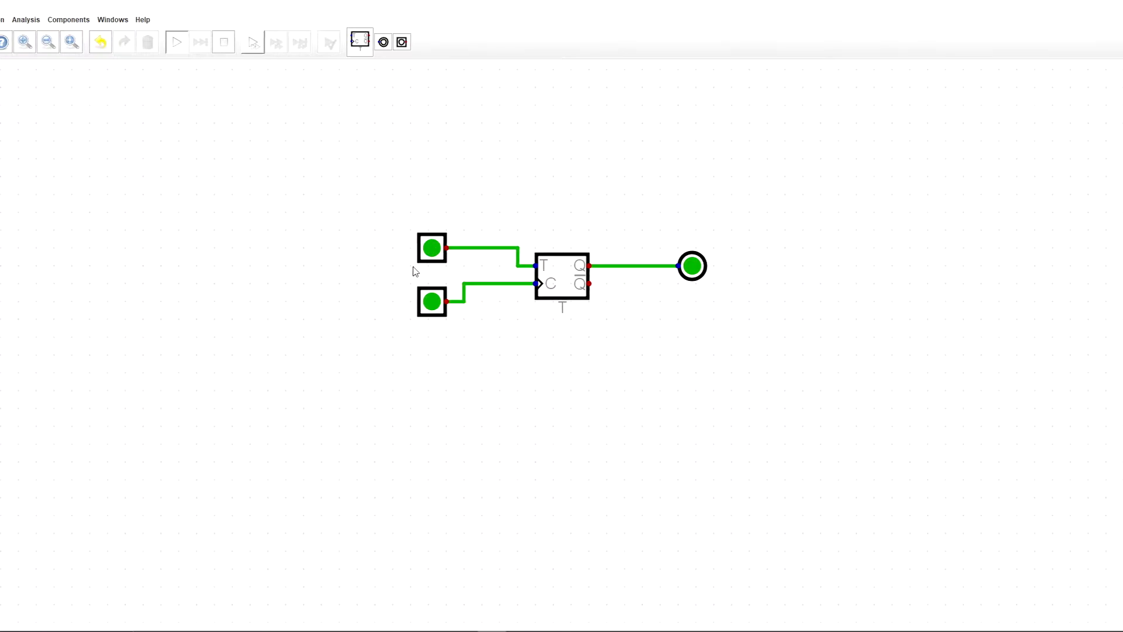
Set the T input high and pulse the clock input repeatedly to test how Q toggles
click(429, 252)
click(431, 301)
click(431, 302)
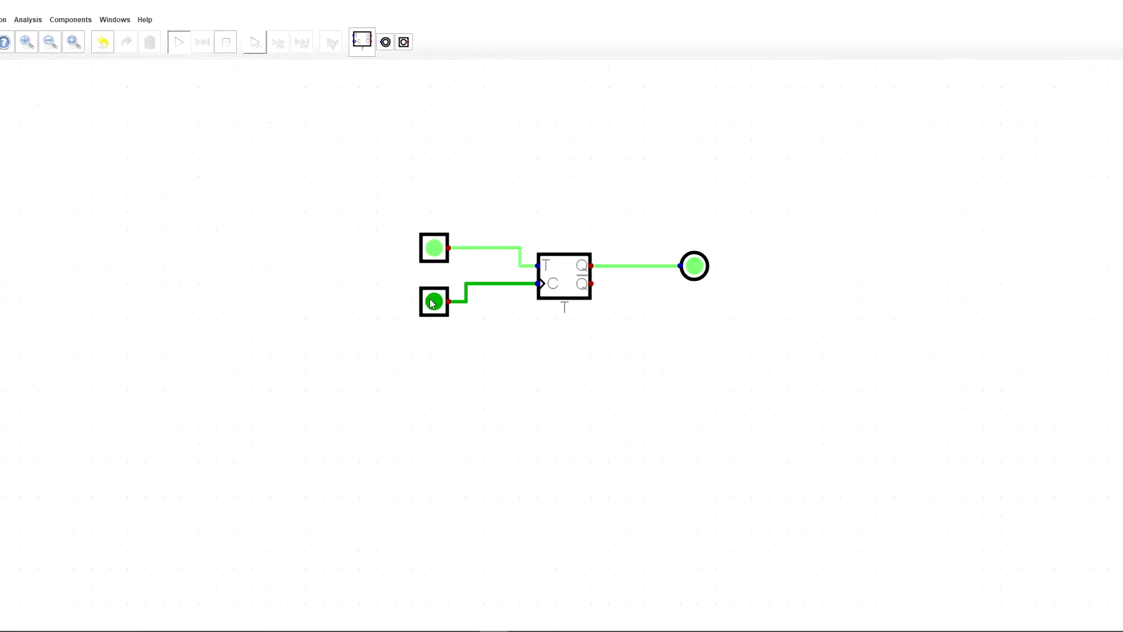
click(432, 302)
click(433, 303)
click(433, 302)
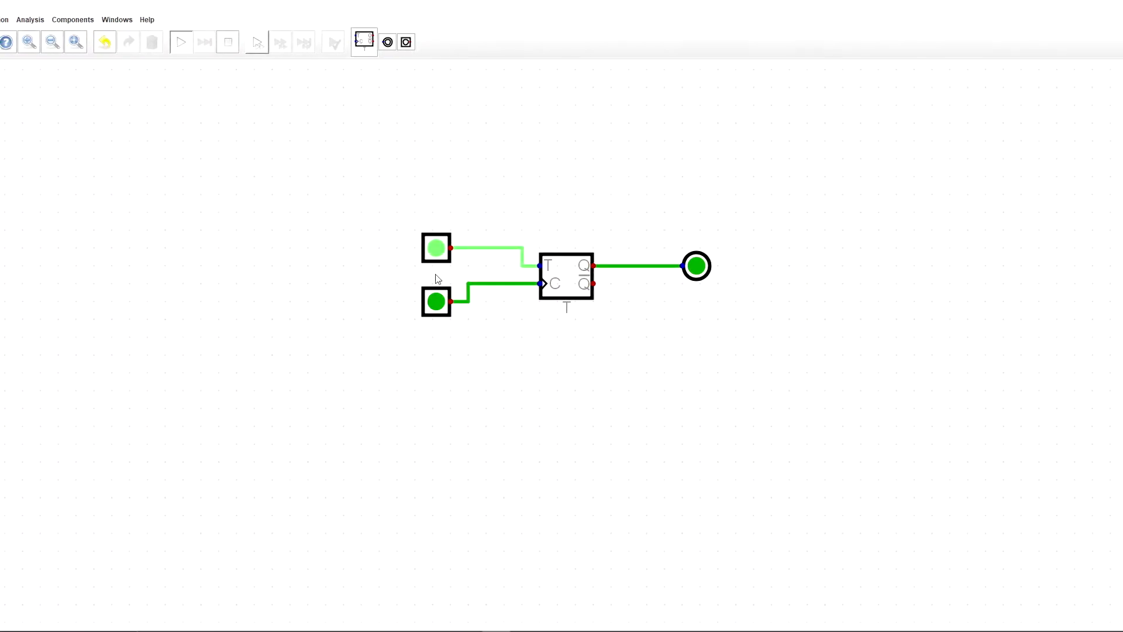
Set the T input low, pulse the clock input several more times, and stop the simulation
click(439, 247)
click(438, 301)
click(439, 302)
click(439, 302)
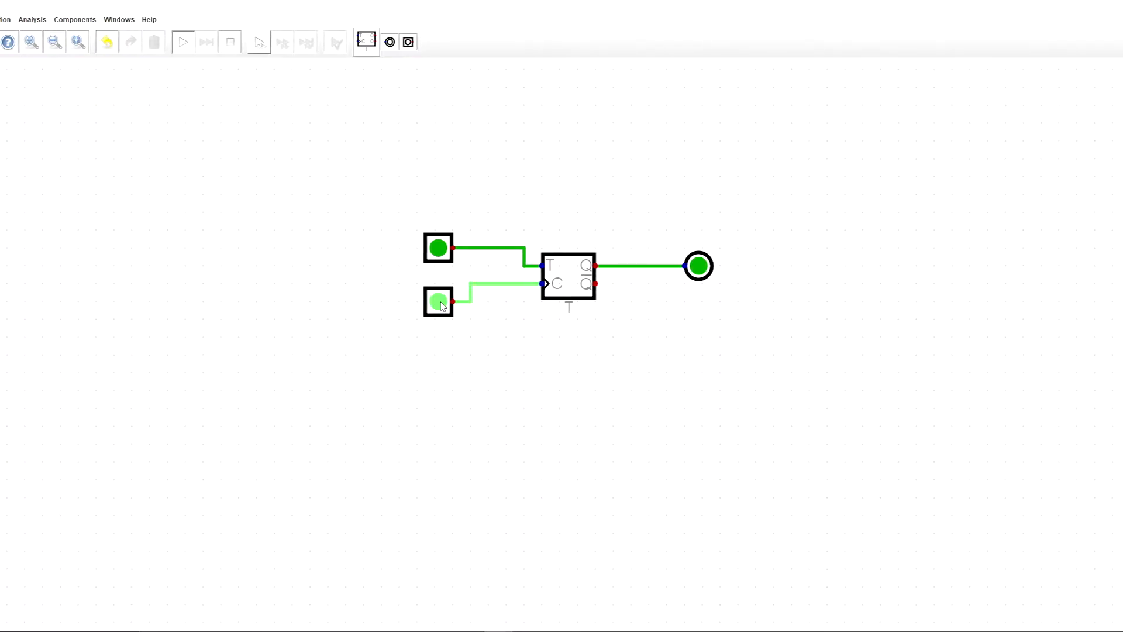
click(441, 302)
click(230, 42)
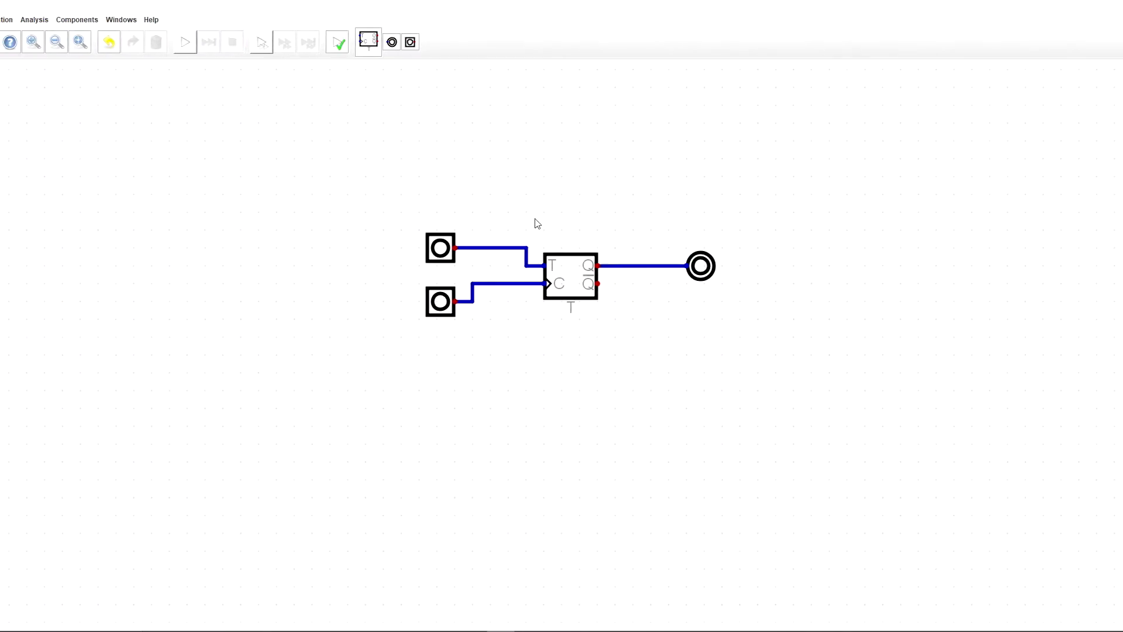
Disable Enable Input on the wired flip-flop to inspect the symbol without its T pin, and enable it again
right_click(564, 276)
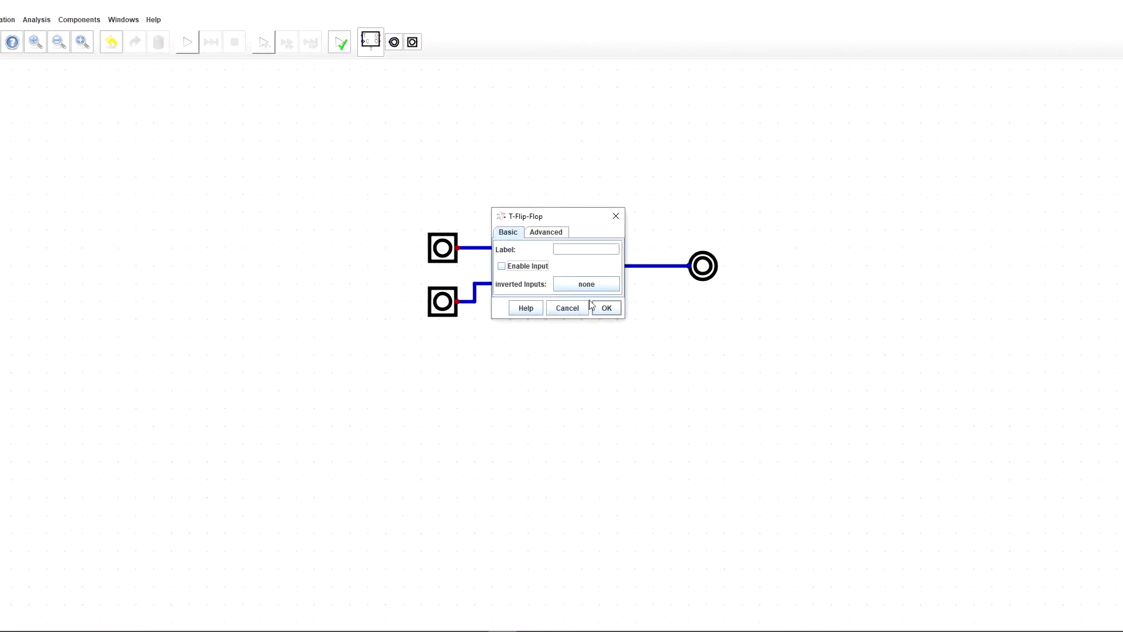
click(593, 306)
scroll(552, 301, up, 4)
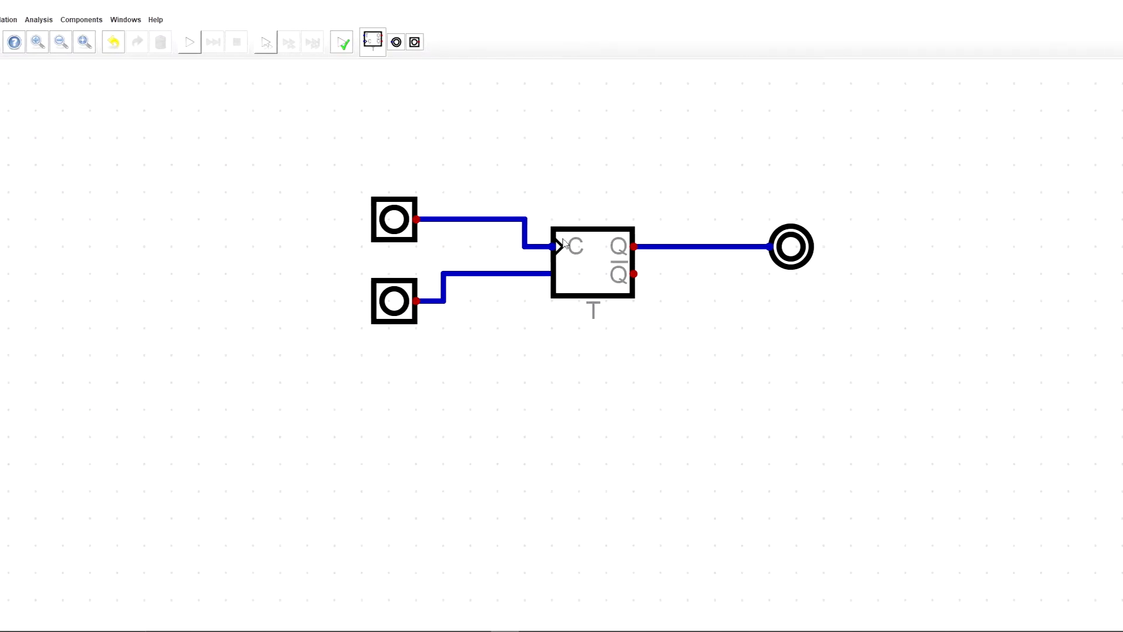
right_click(578, 265)
click(552, 261)
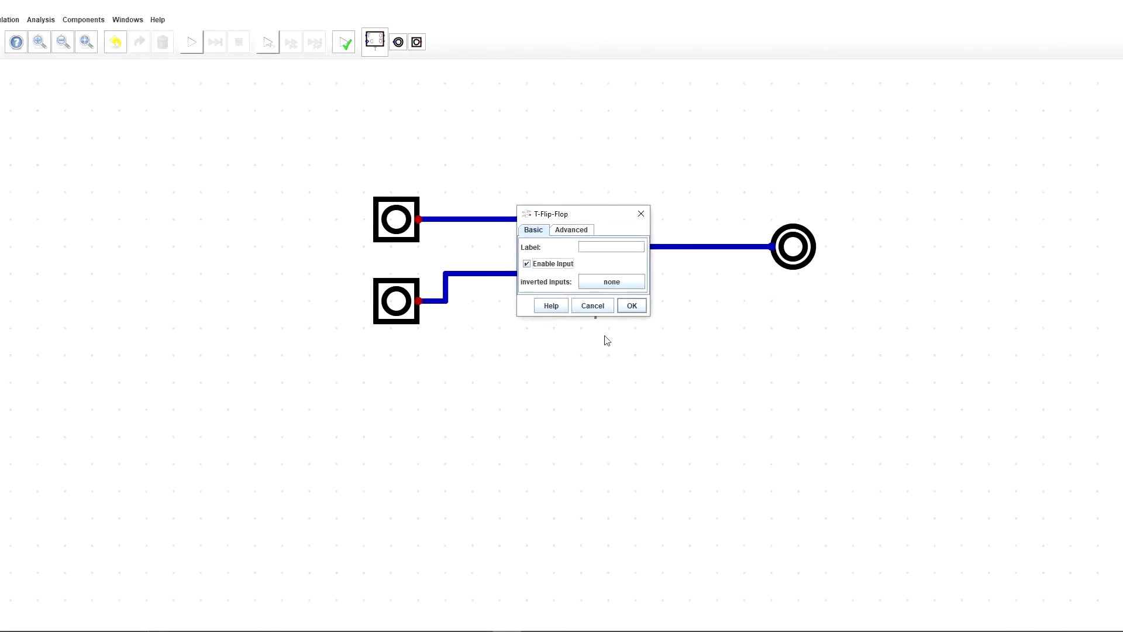
click(631, 305)
scroll(606, 341, down, 3)
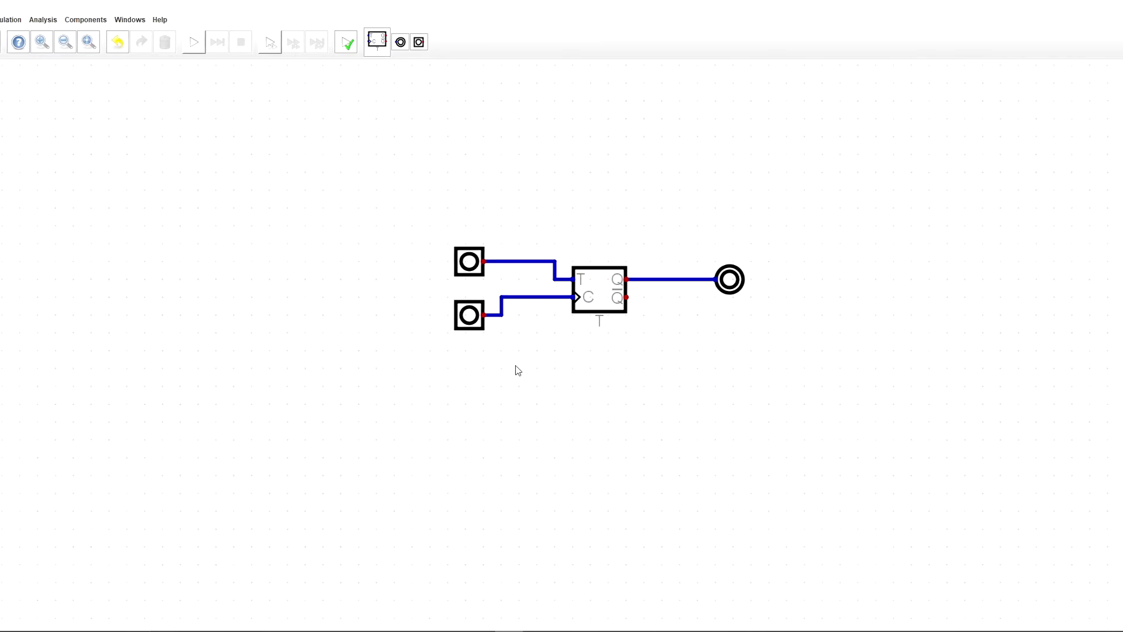
scroll(546, 321, down, 3)
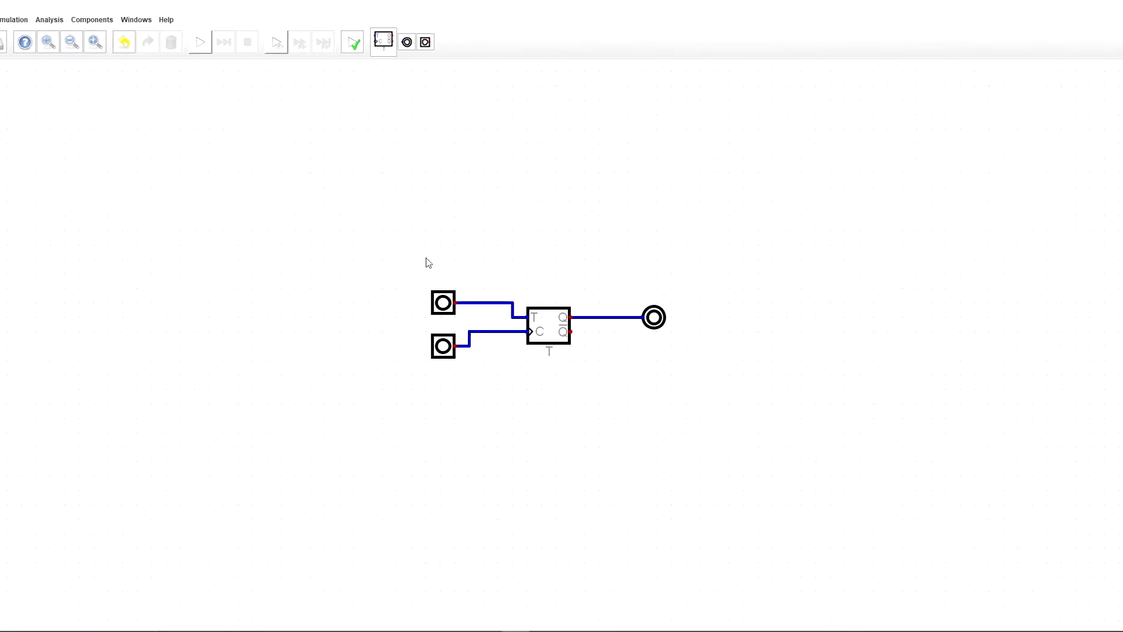
Remove the wire from the upper input and tie the flip-flop's T pin to the clock wire
drag(534, 277, 492, 311)
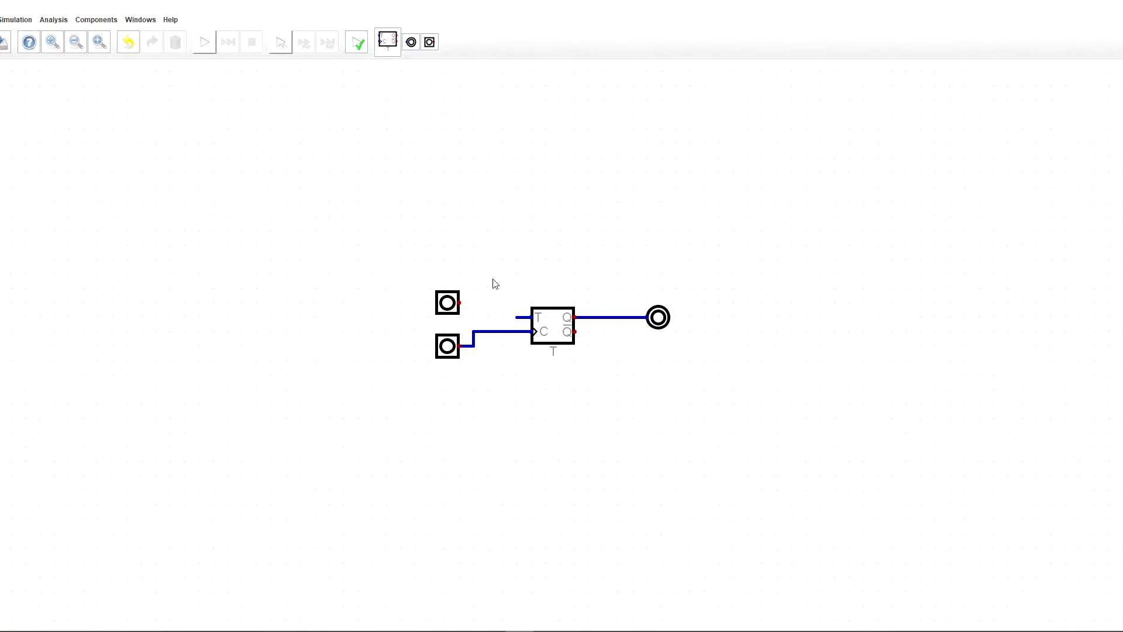
drag(447, 302, 419, 259)
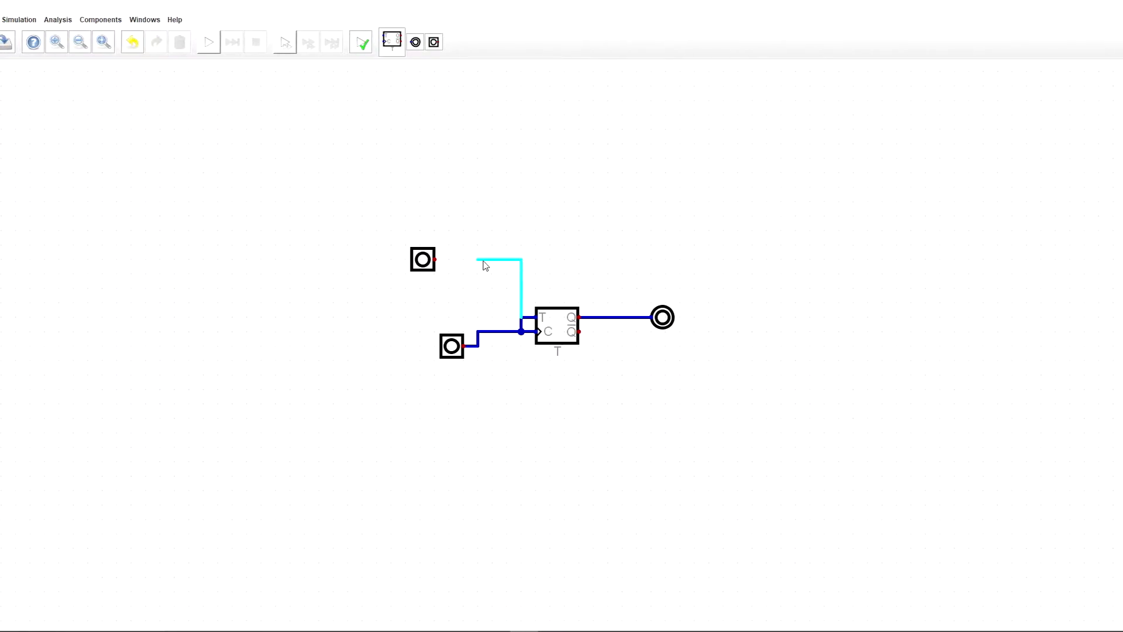
key(Escape)
Delete the disconnected upper input and test the single-input circuit in a simulation run, stopping it when done
drag(394, 239, 469, 286)
key(Delete)
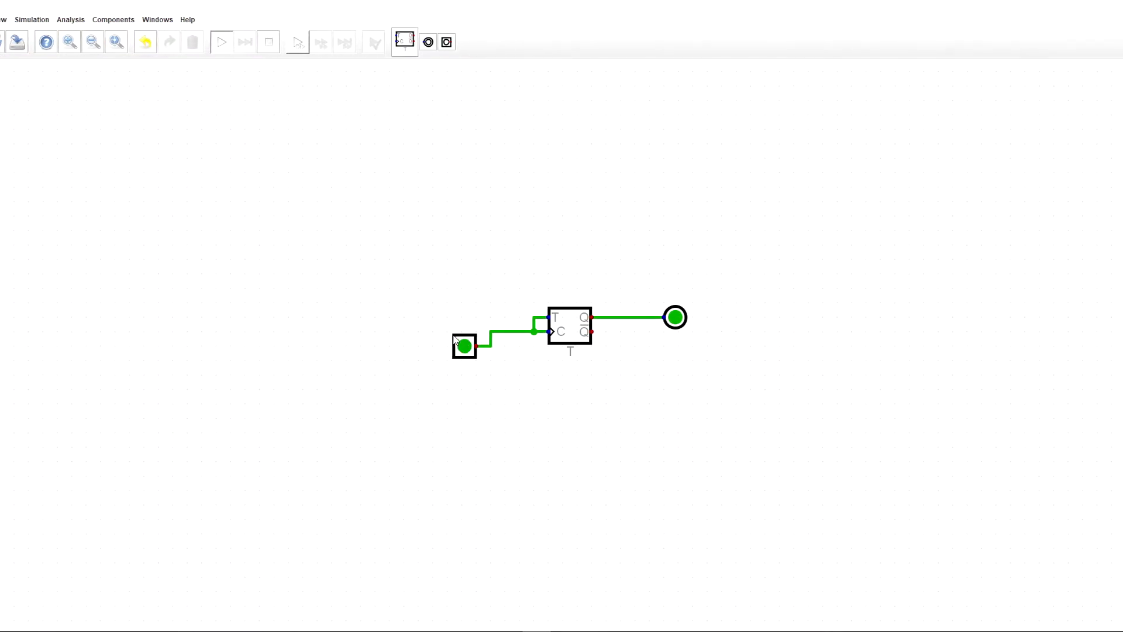
click(269, 35)
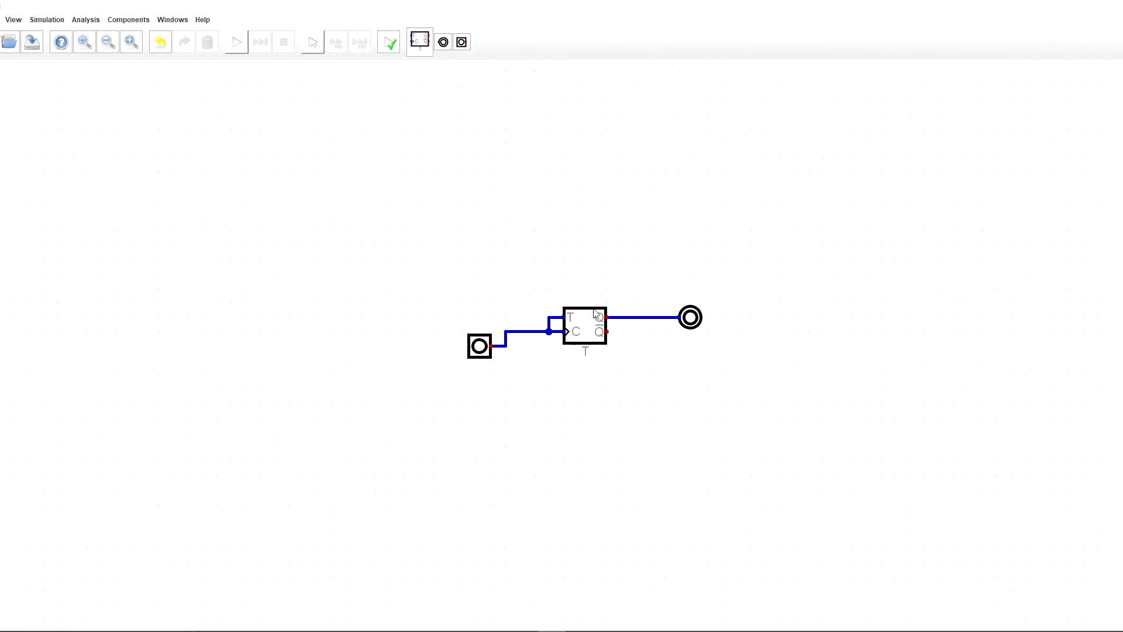
drag(640, 286, 588, 354)
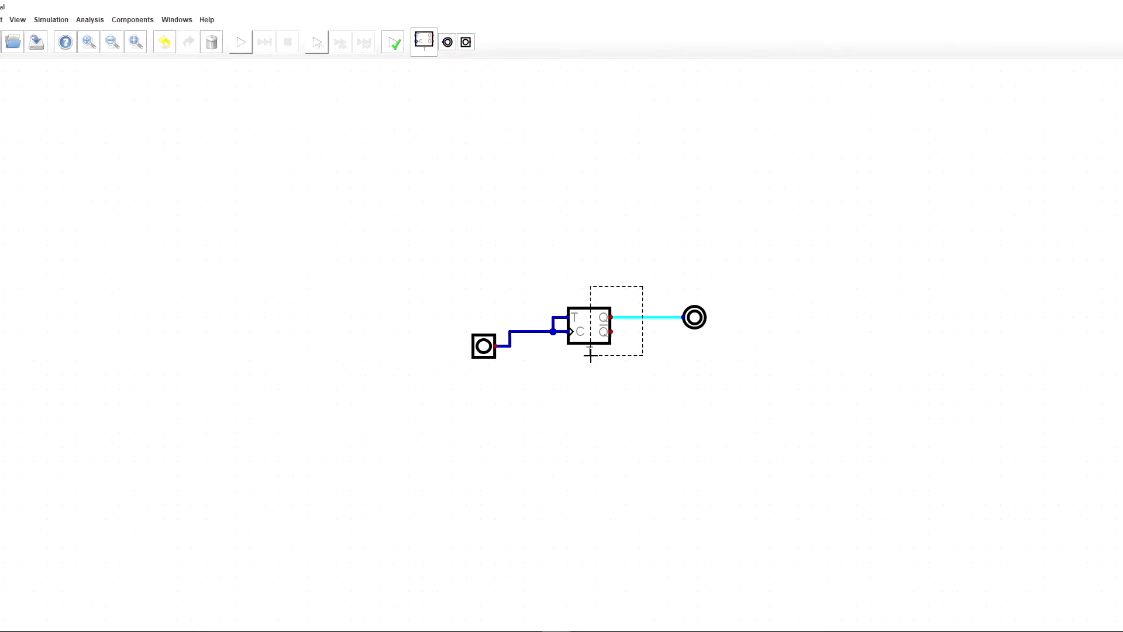
click(651, 281)
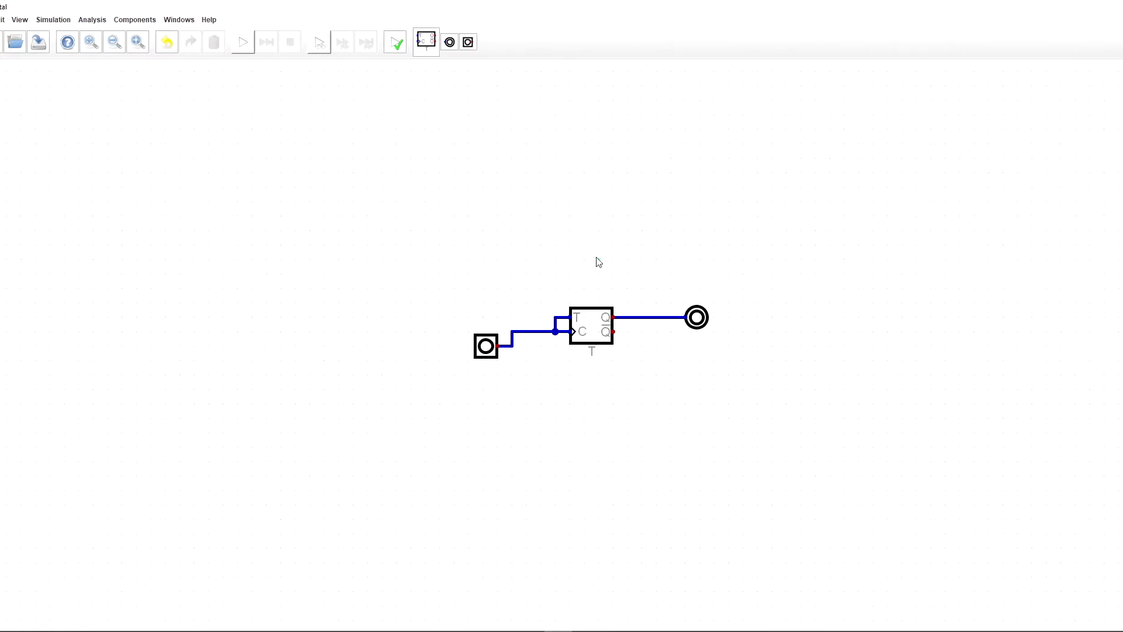
drag(599, 262, 316, 152)
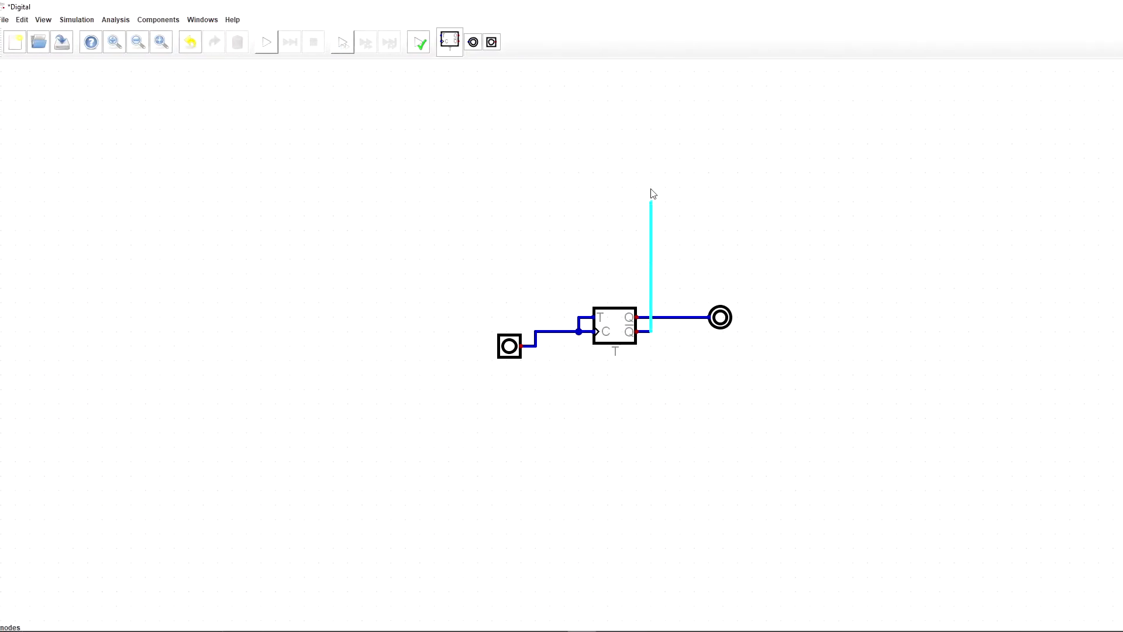
Draw two long vertical wires upward, one from the flip-flop's inverted output and one from the input line
click(652, 75)
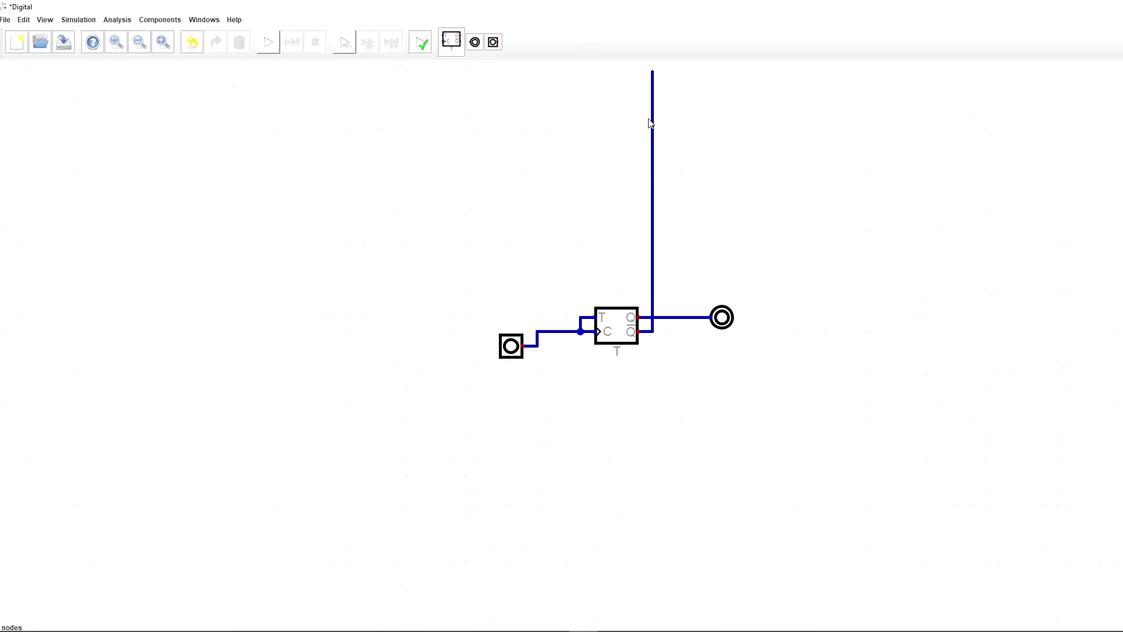
click(540, 333)
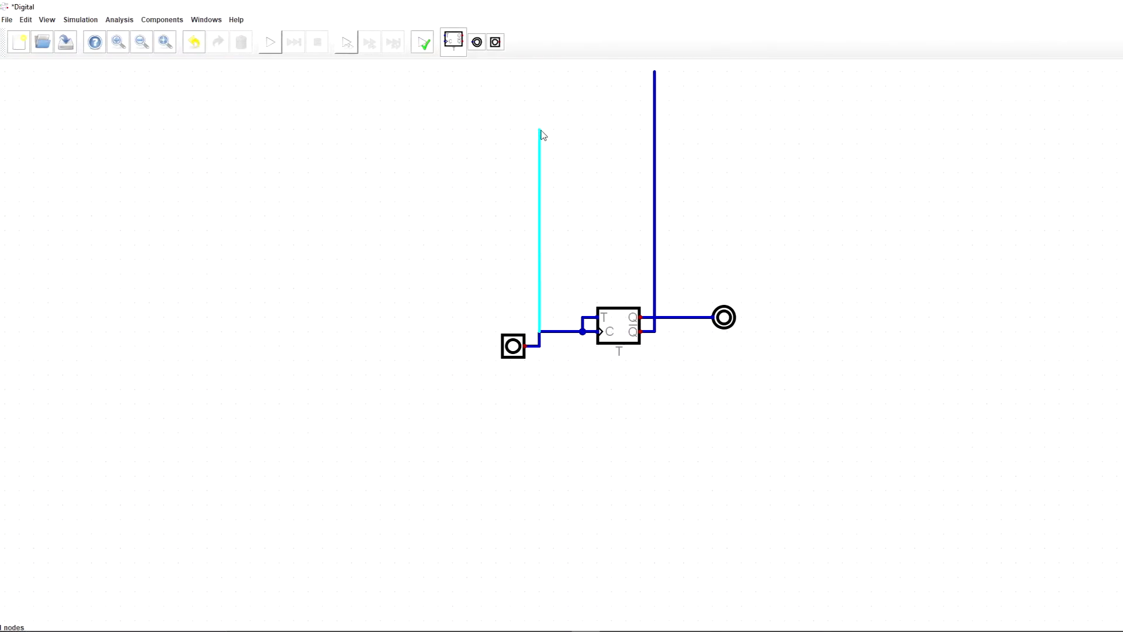
click(539, 73)
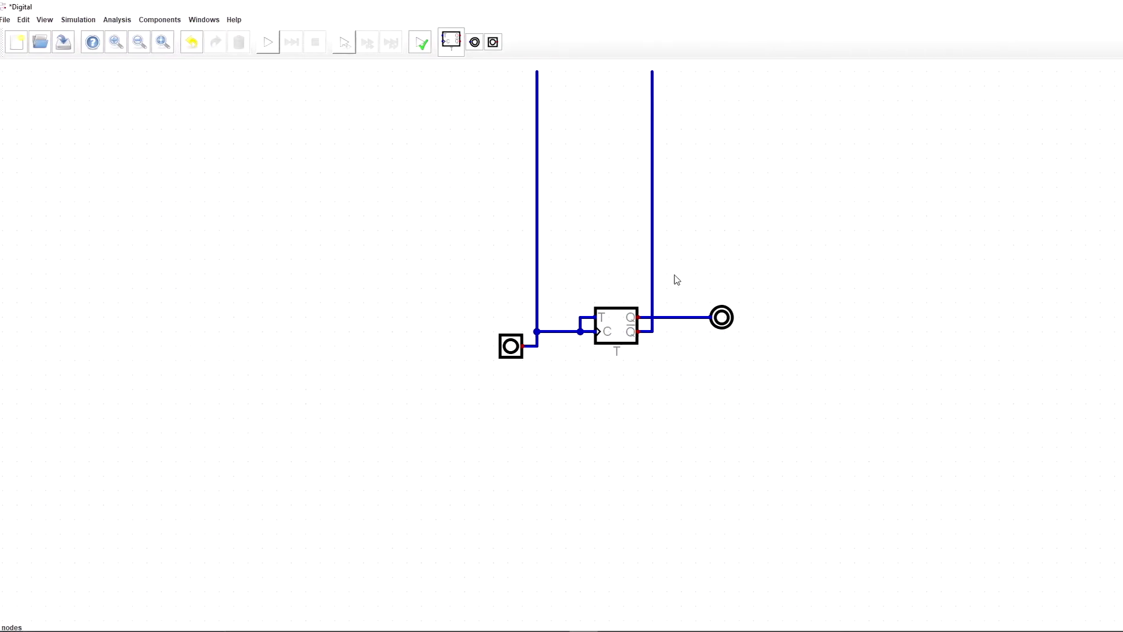
Duplicate the T flip-flop and place the copy above the output, beyond the inverted-output wire
drag(650, 381, 574, 295)
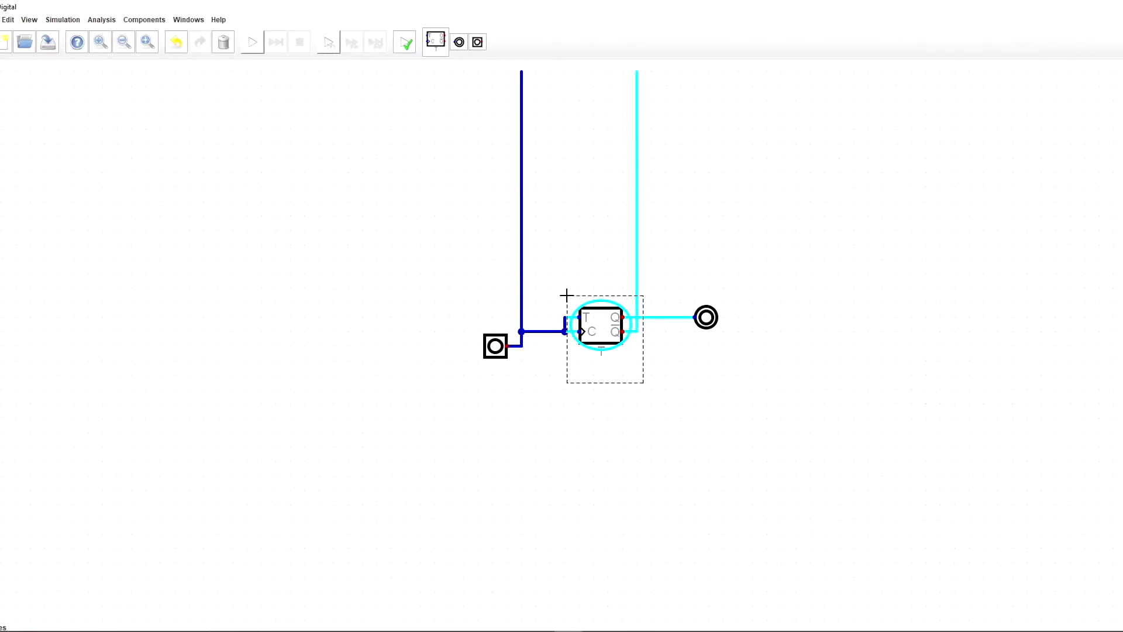
key(ctrl+c)
key(ctrl+v)
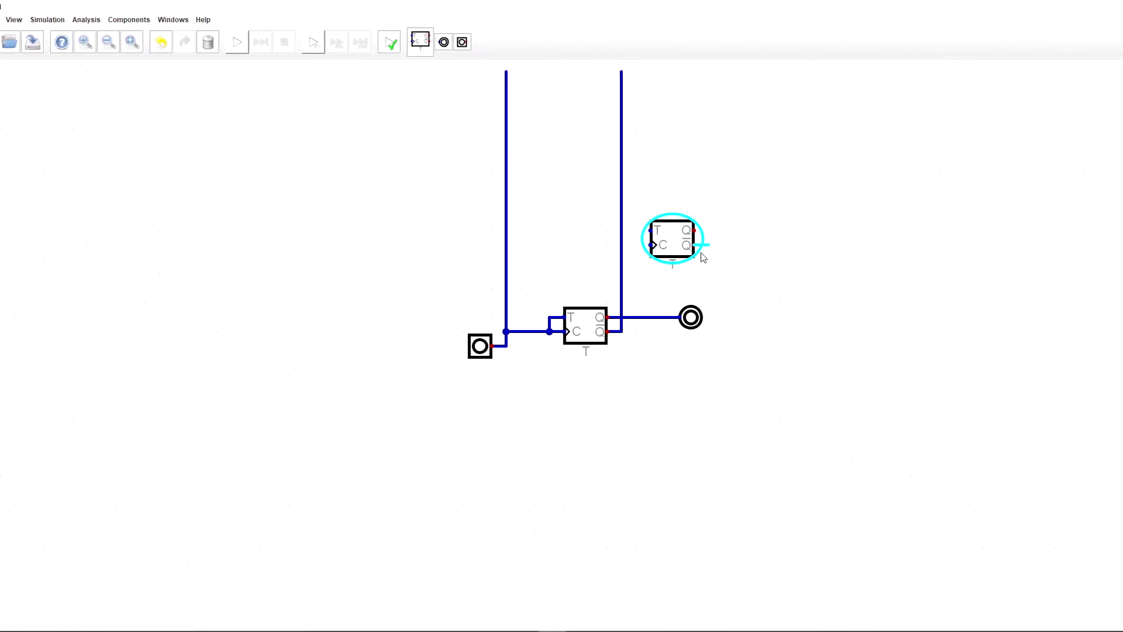
click(704, 252)
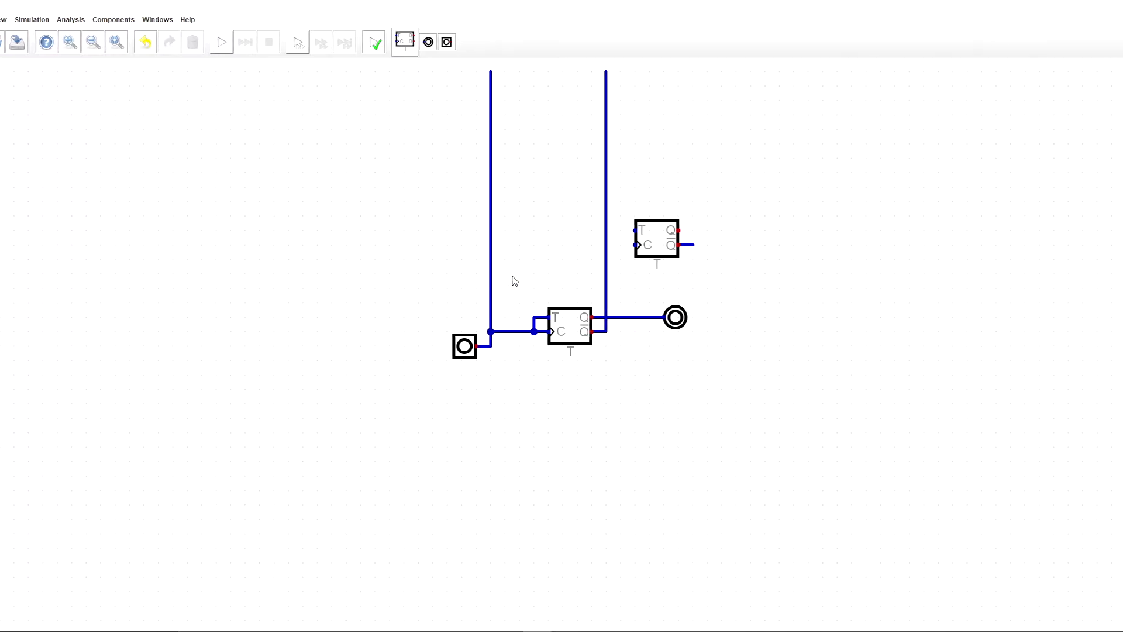
Add a NOR gate in the empty area beyond the output
click(104, 19)
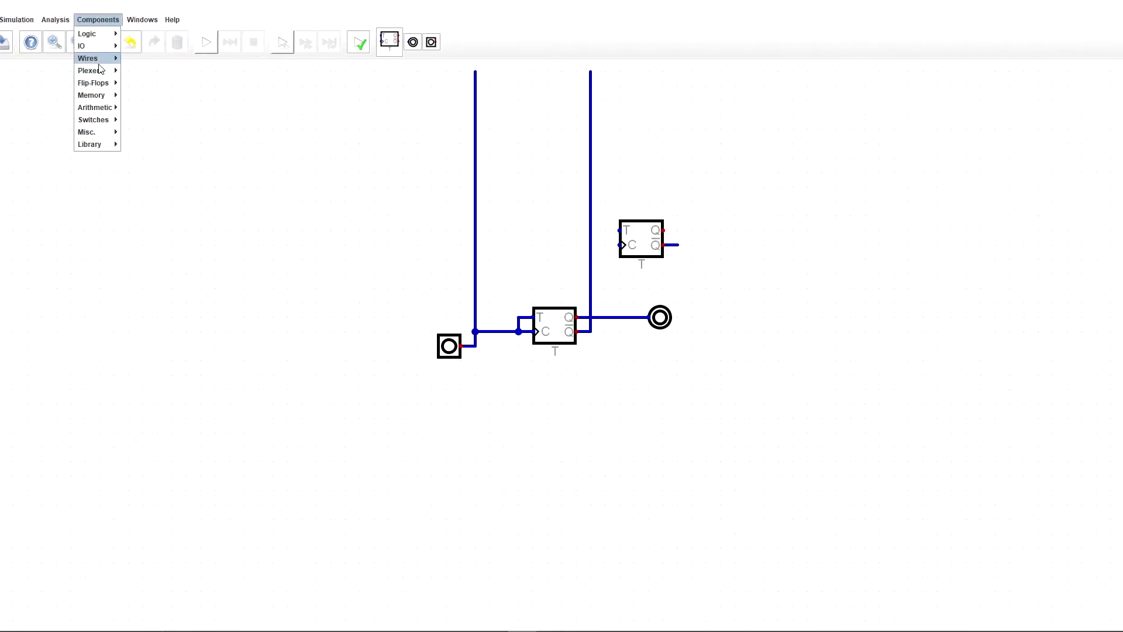
mouse_move(102, 50)
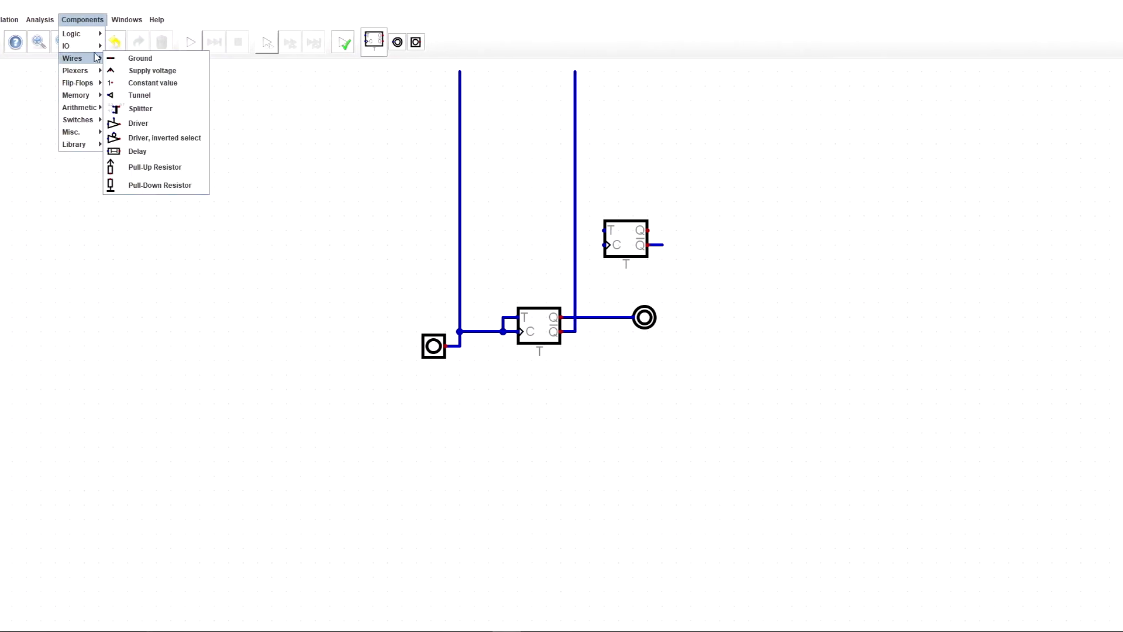
click(123, 104)
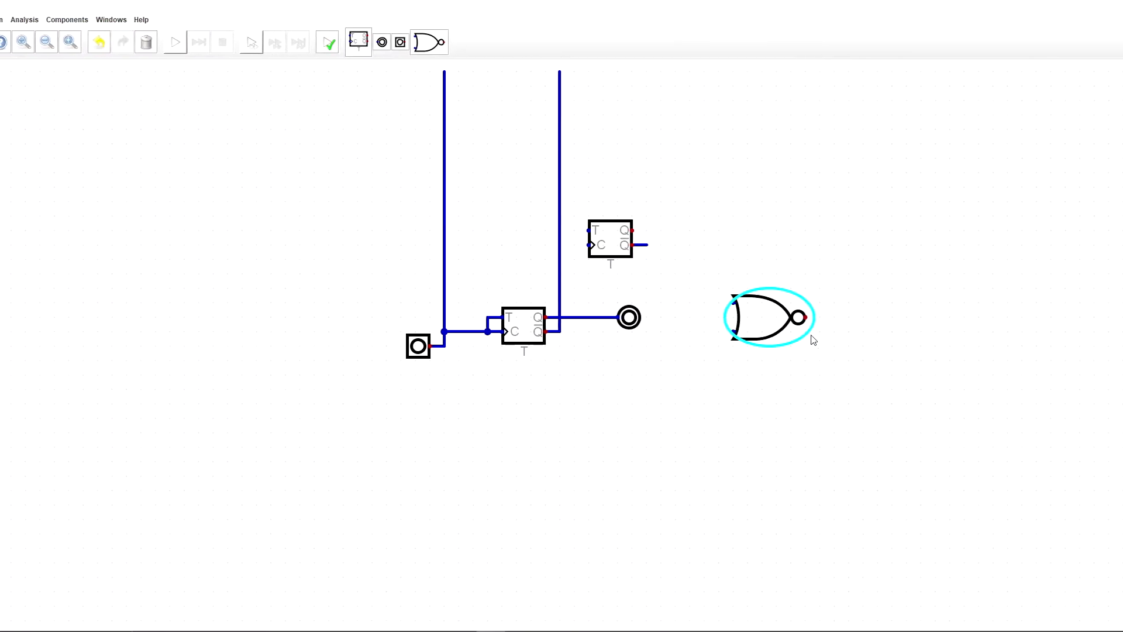
click(833, 335)
Turn off Wide Shape for the NOR gate and check its basic settings
right_click(794, 318)
click(771, 284)
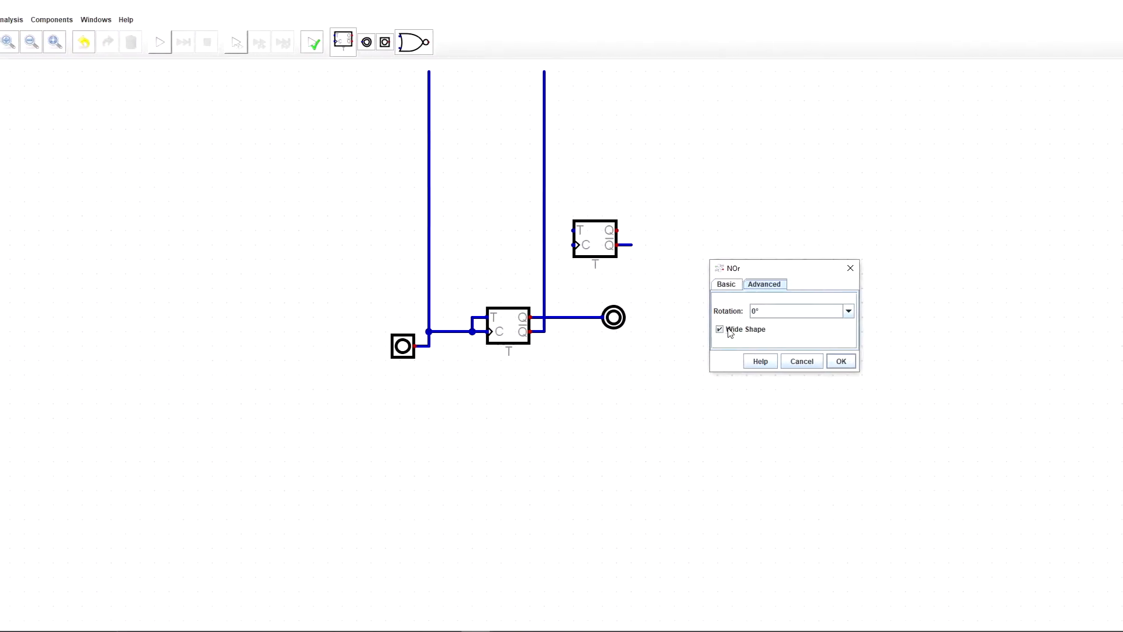
click(809, 361)
right_click(761, 317)
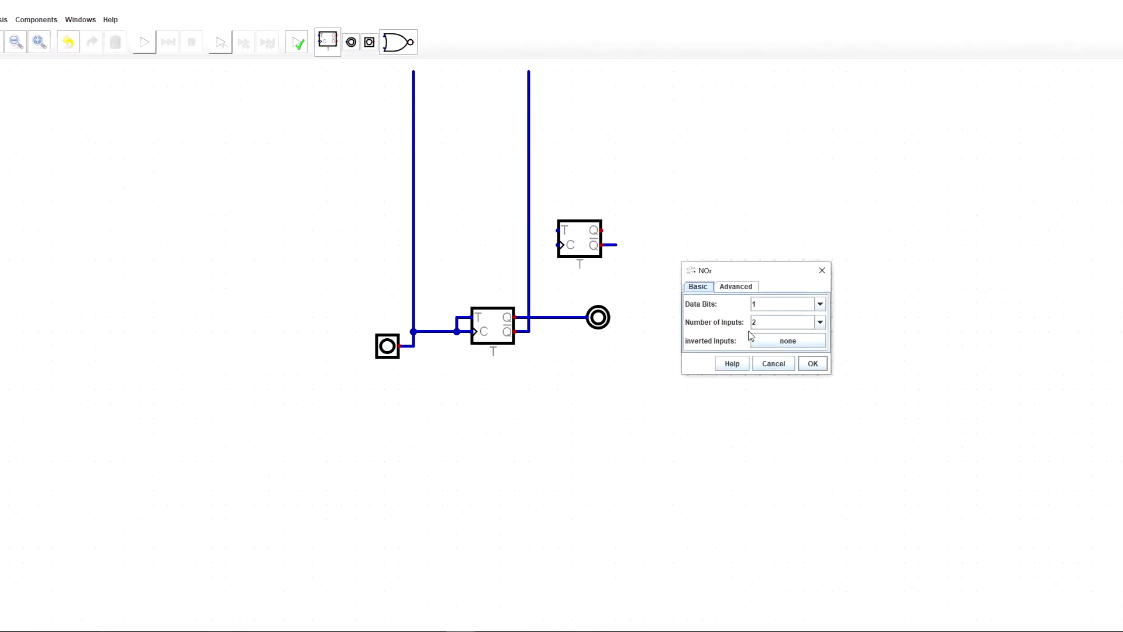
click(814, 271)
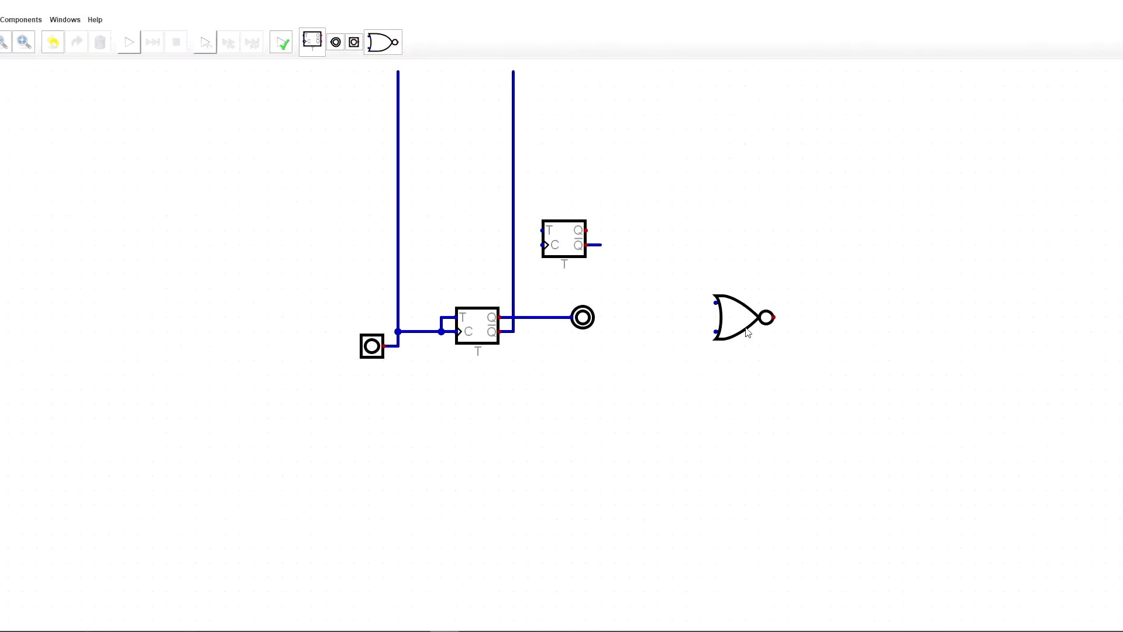
Move the copied flip-flop farther right and place the NOR gate just in front of its T pin
mouse_move(629, 203)
mouse_down()
mouse_move(523, 270)
mouse_move(640, 240)
mouse_up()
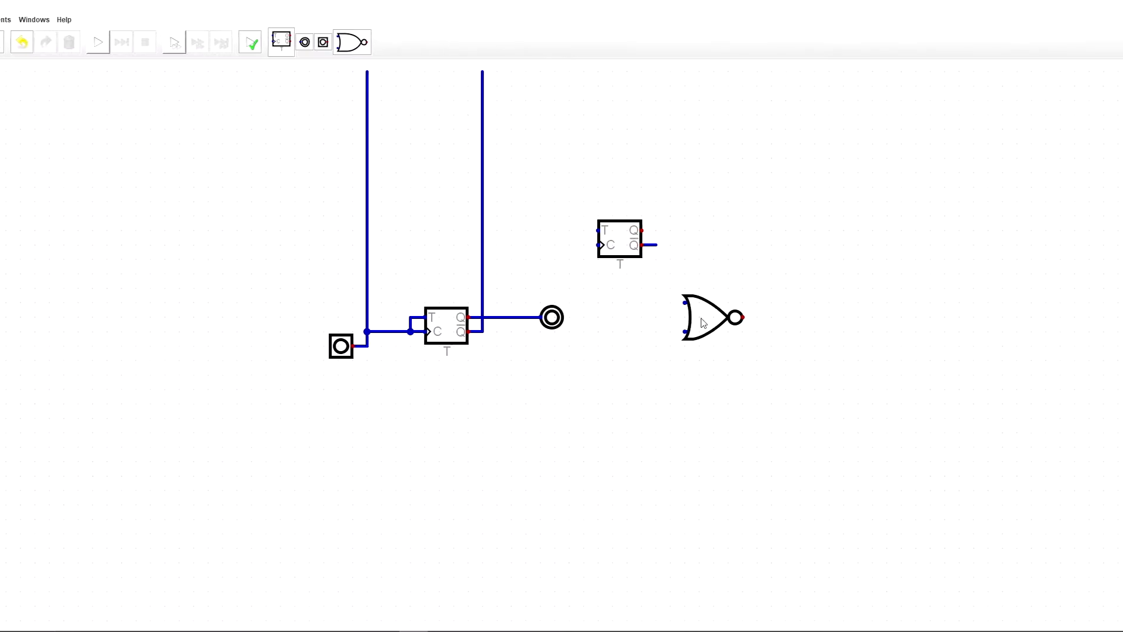
mouse_move(718, 324)
mouse_down()
mouse_move(663, 318)
mouse_move(677, 311)
mouse_move(715, 327)
mouse_move(533, 256)
mouse_move(534, 234)
mouse_up()
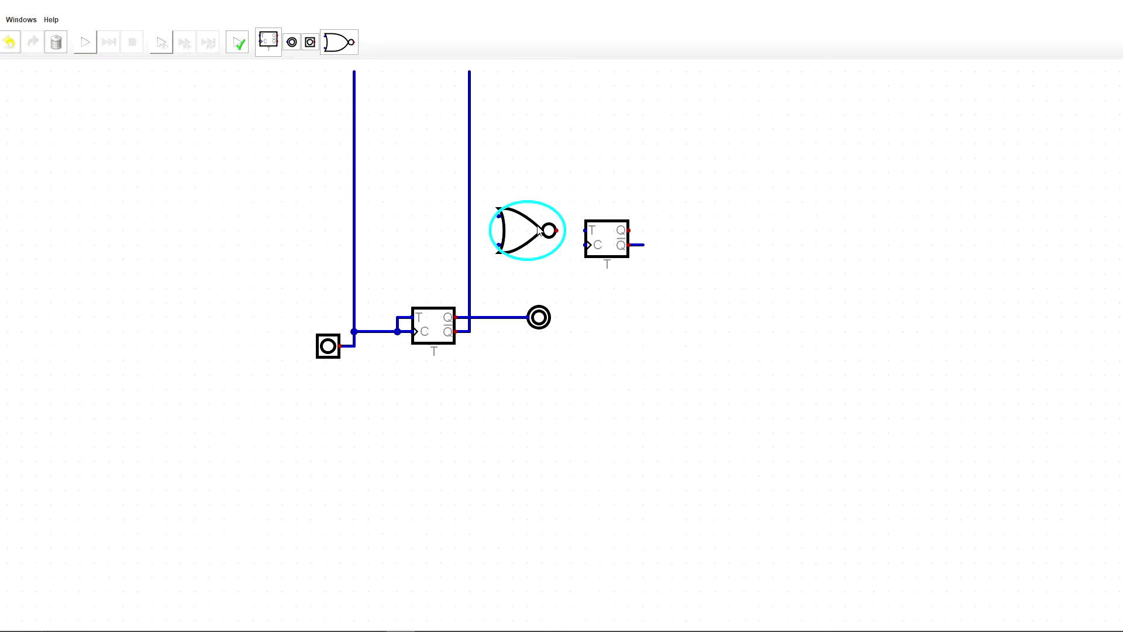
mouse_move(538, 229)
mouse_down()
mouse_move(552, 216)
mouse_move(553, 229)
mouse_up()
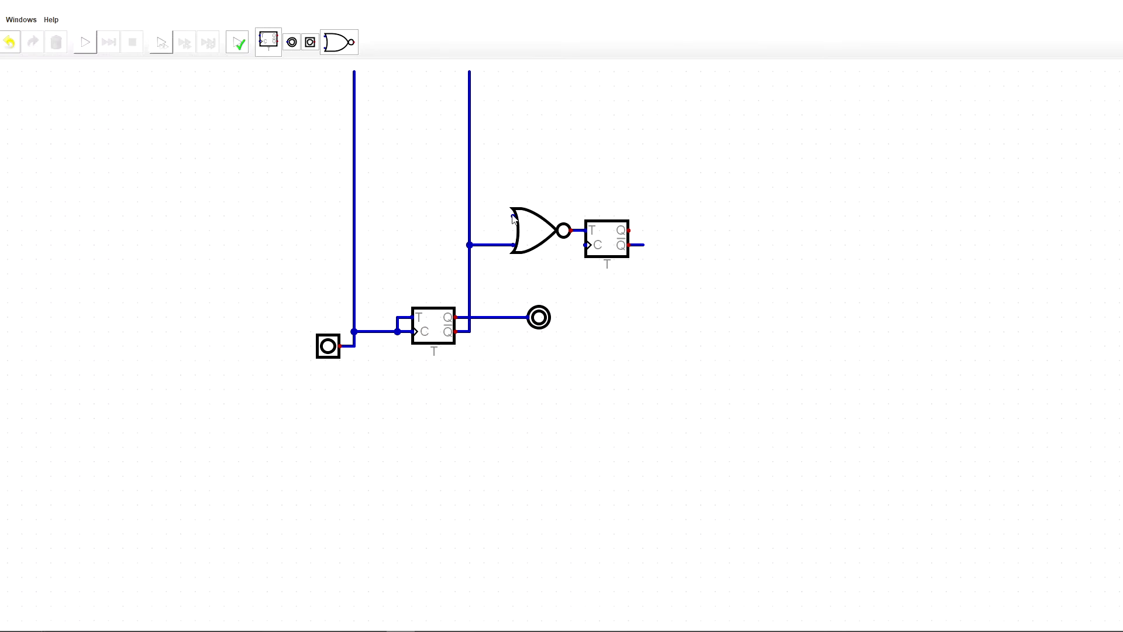
Wire the NOR gate between the input and inverted-output lines and the second T pin, and connect the input to the second flip-flop's clock
click(354, 216)
key(Escape)
click(360, 352)
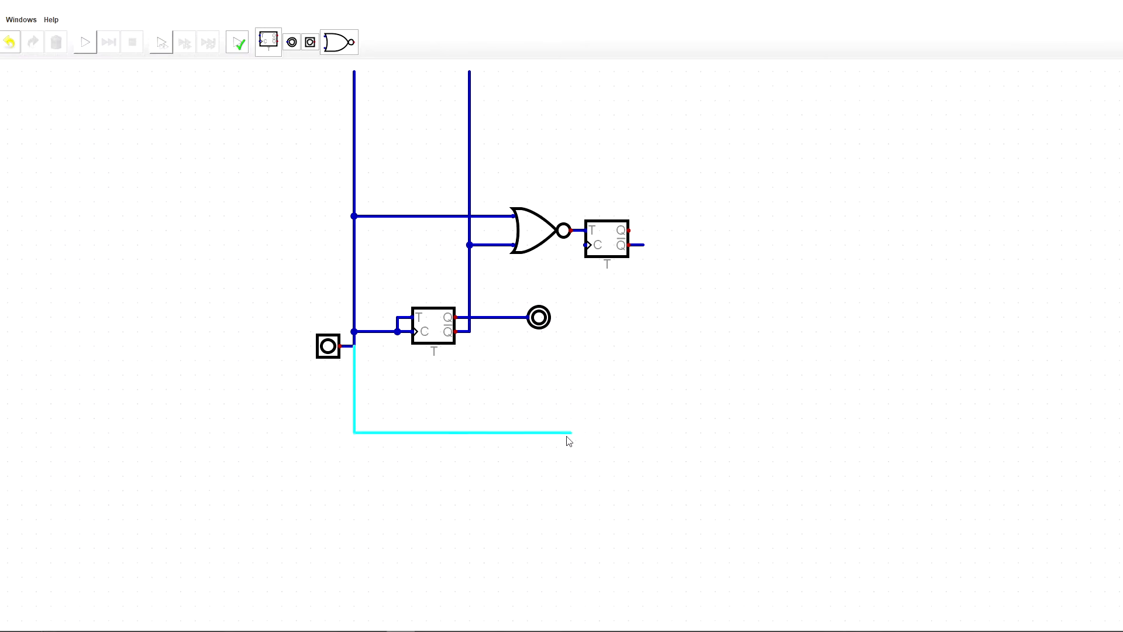
click(585, 375)
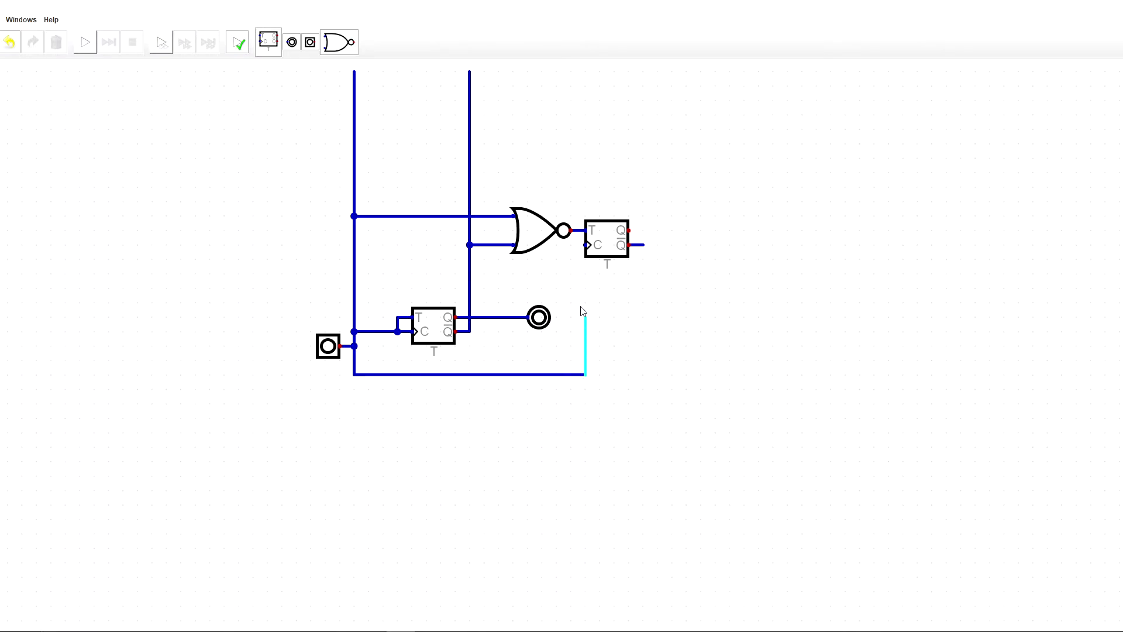
click(585, 245)
right_click(591, 245)
click(637, 288)
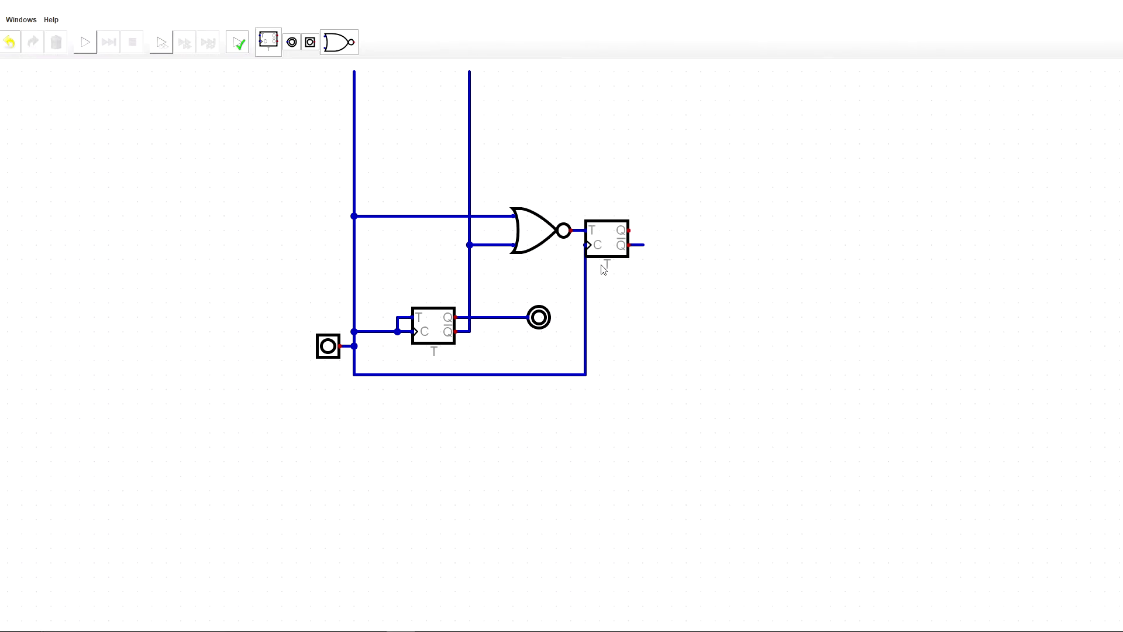
Duplicate the output and connect the copy to the second flip-flop's Q pin
drag(535, 294, 518, 292)
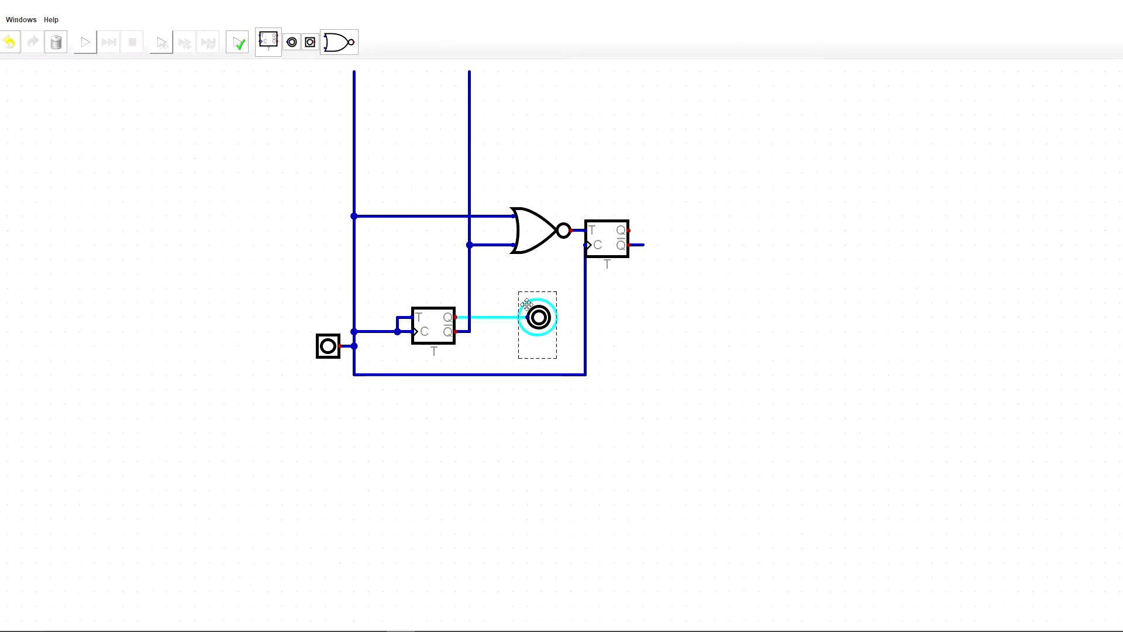
key(ctrl+c)
key(ctrl+v)
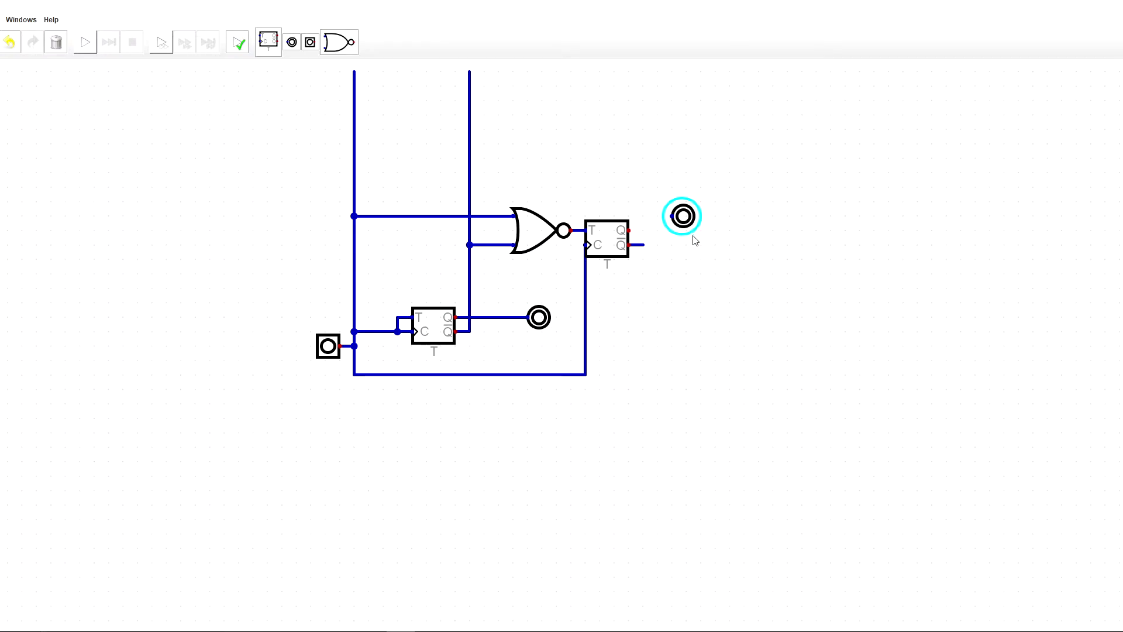
click(694, 243)
click(667, 231)
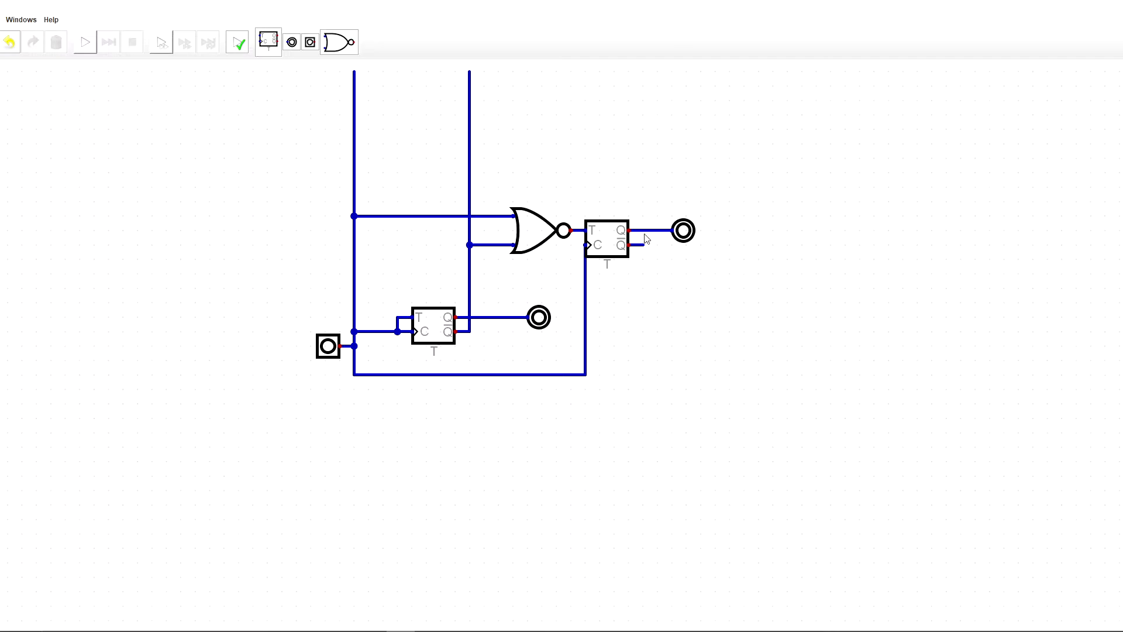
Simulate the two-flip-flop circuit, pulse the input four times to test the counting sequence, and stop the simulation
click(95, 46)
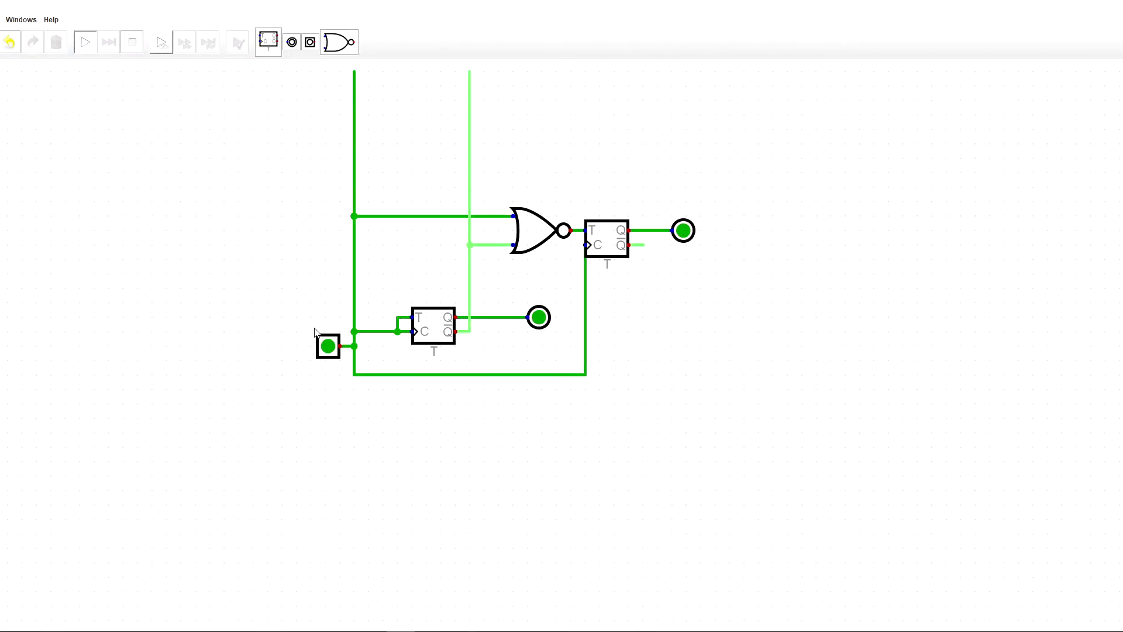
click(327, 351)
click(327, 353)
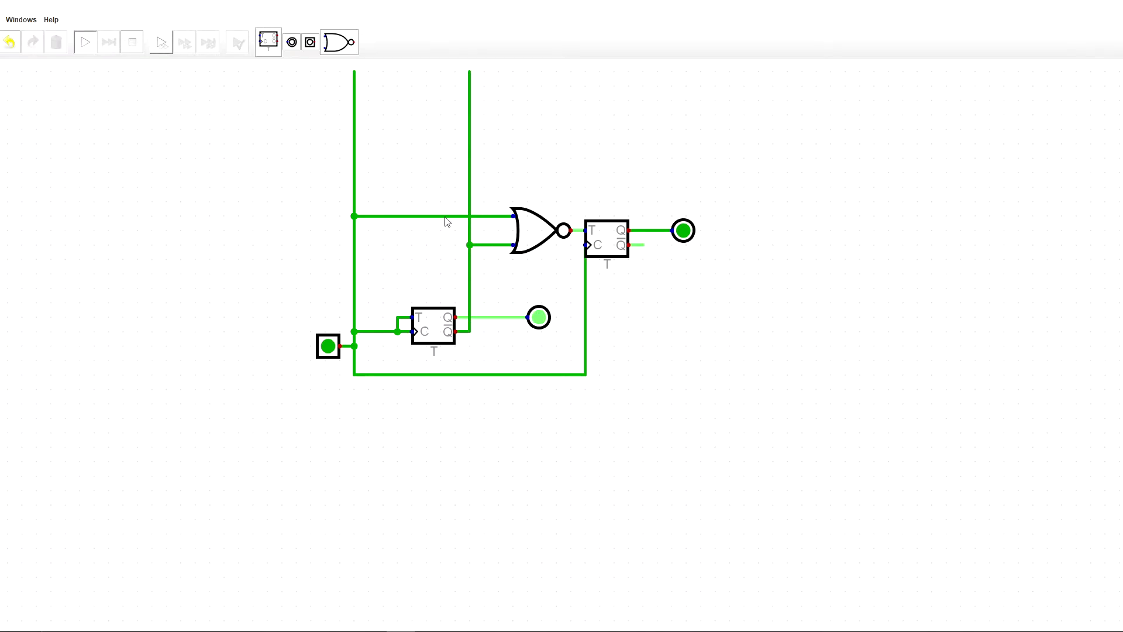
click(328, 344)
click(331, 343)
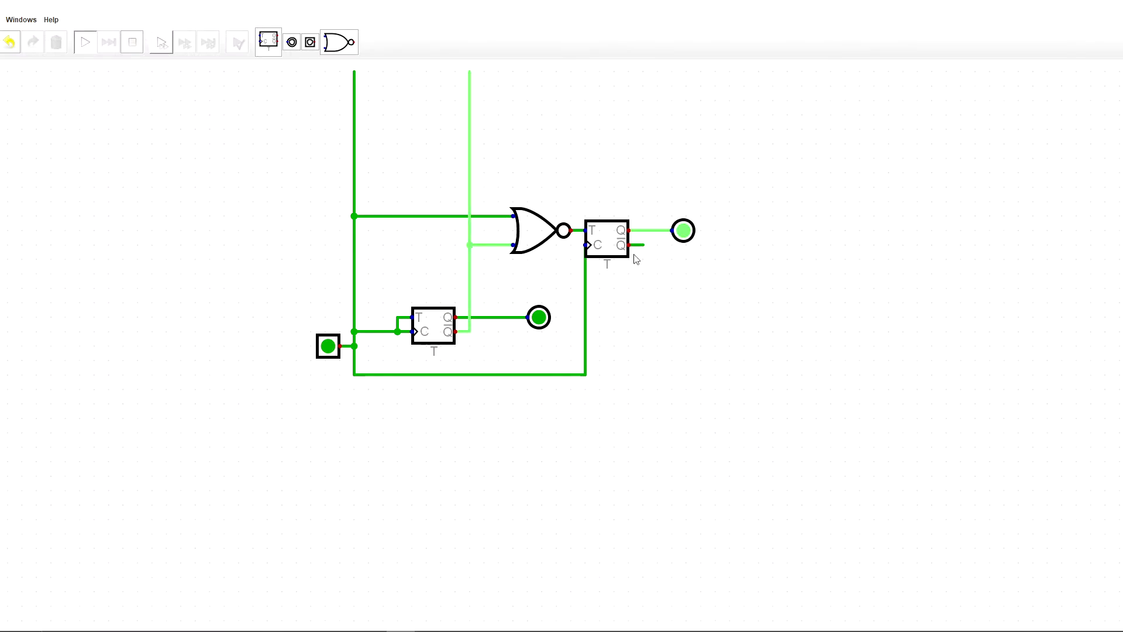
click(329, 346)
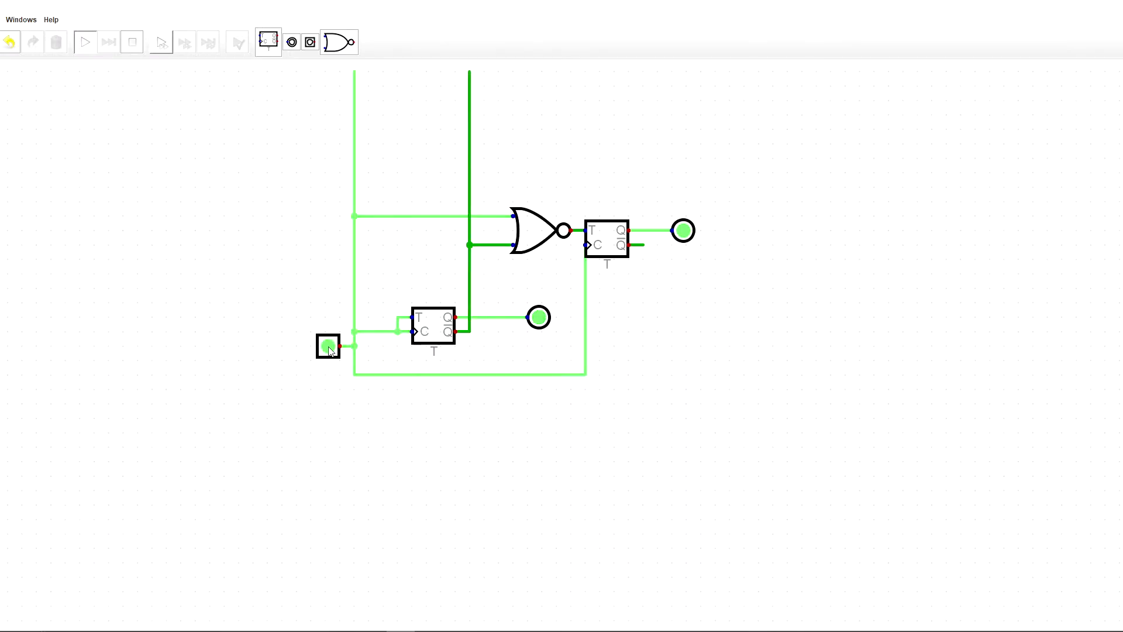
click(329, 347)
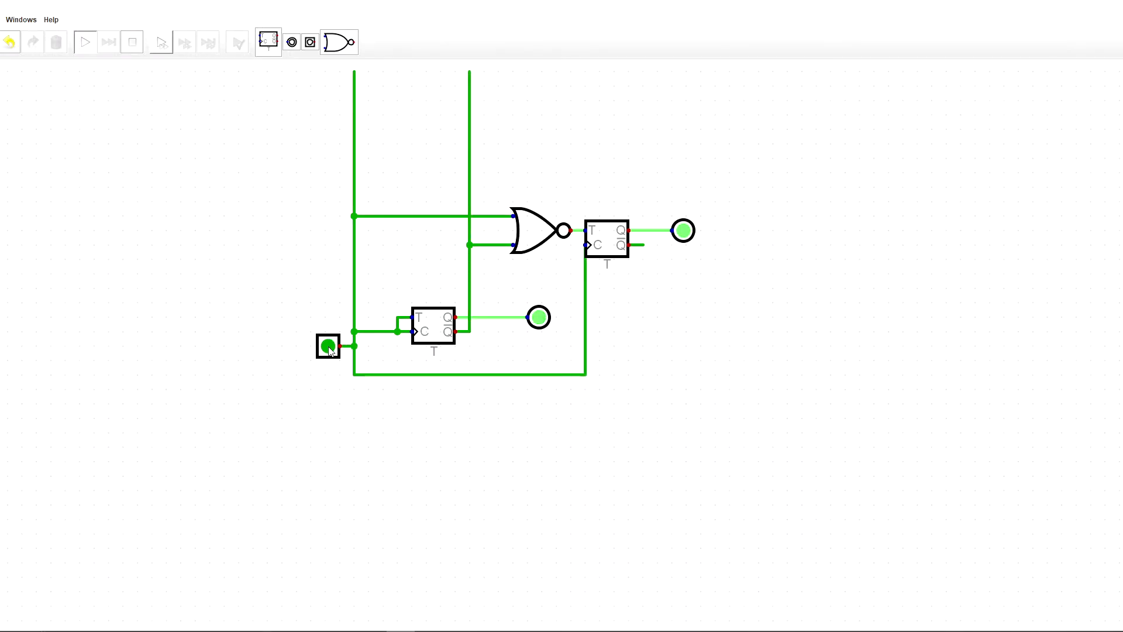
click(335, 347)
click(337, 347)
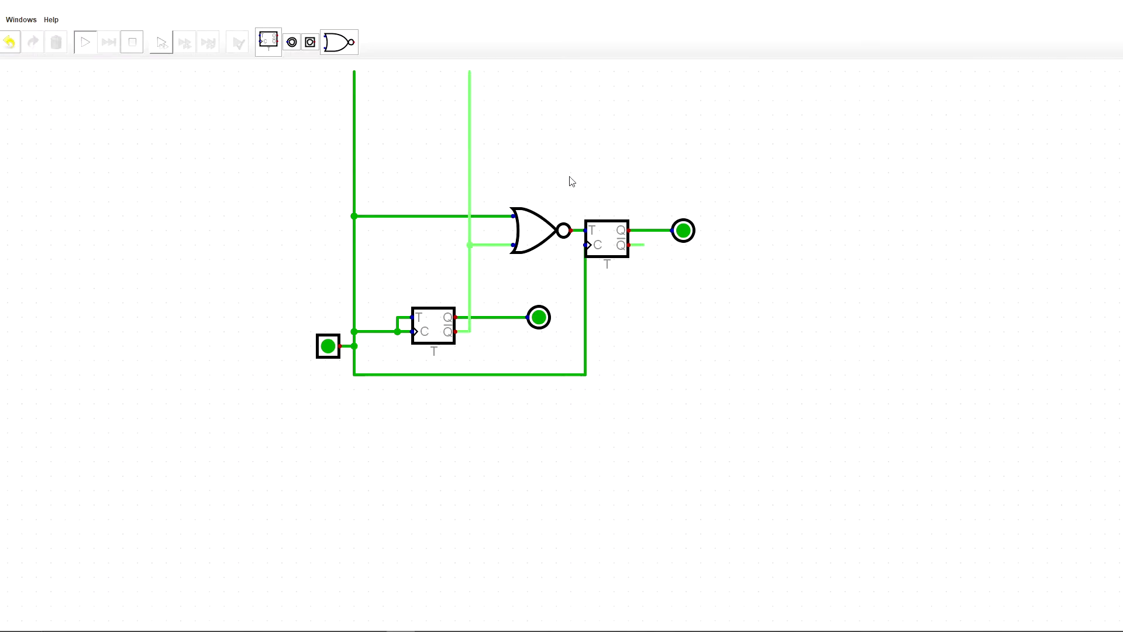
drag(571, 174, 565, 209)
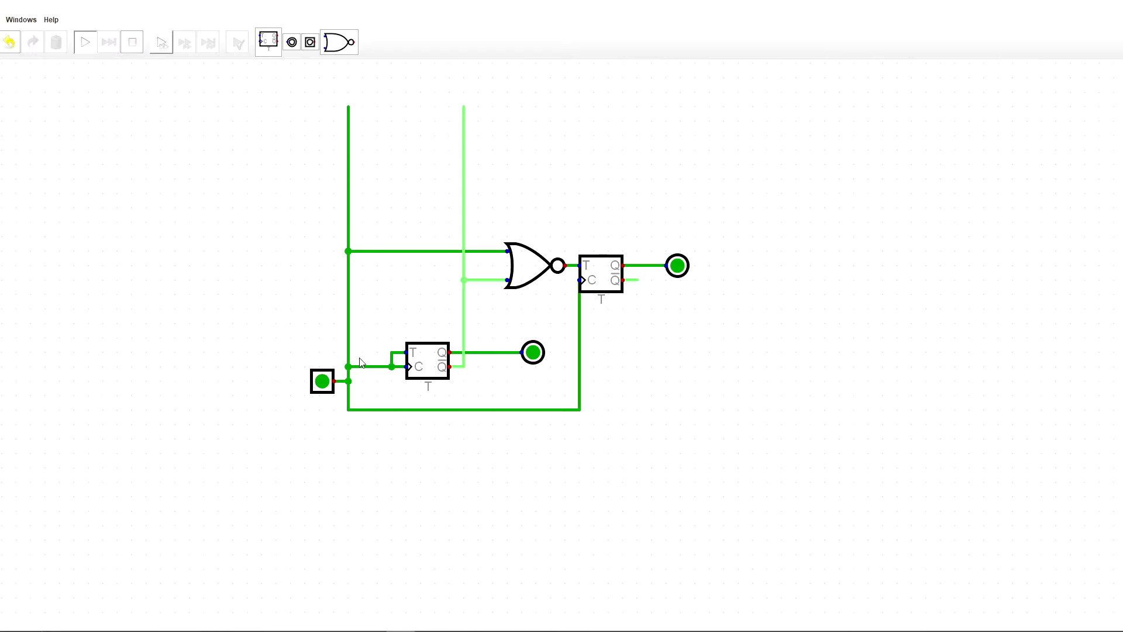
click(134, 47)
Shift the input and its vertical wire left to lengthen the wiring before the first flip-flop
scroll(464, 374, down, 1)
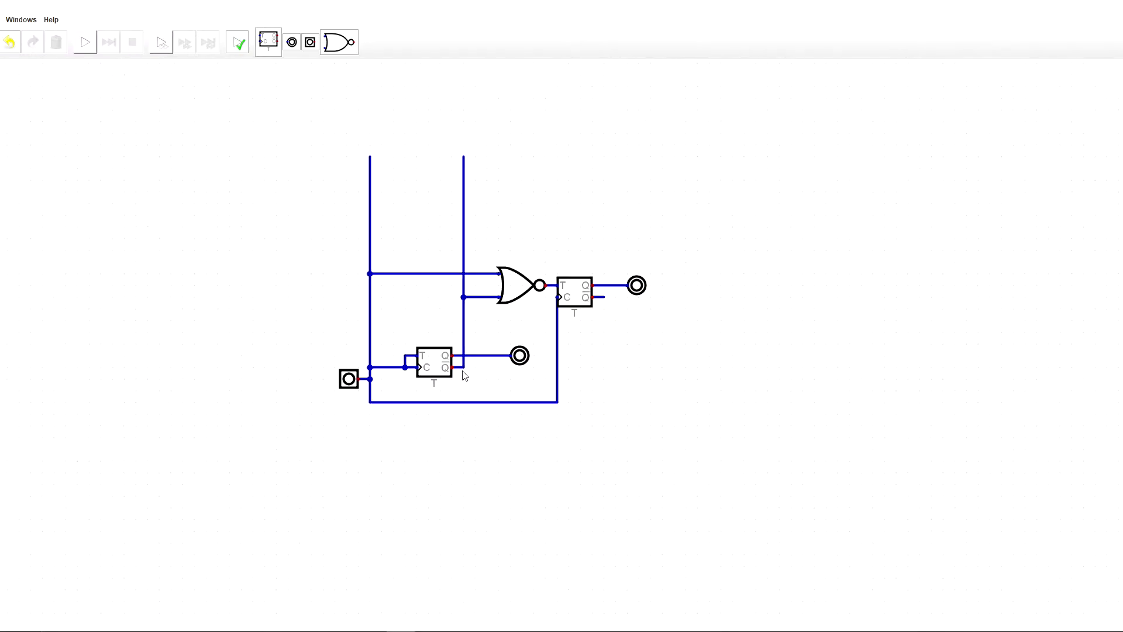
drag(408, 465, 310, 156)
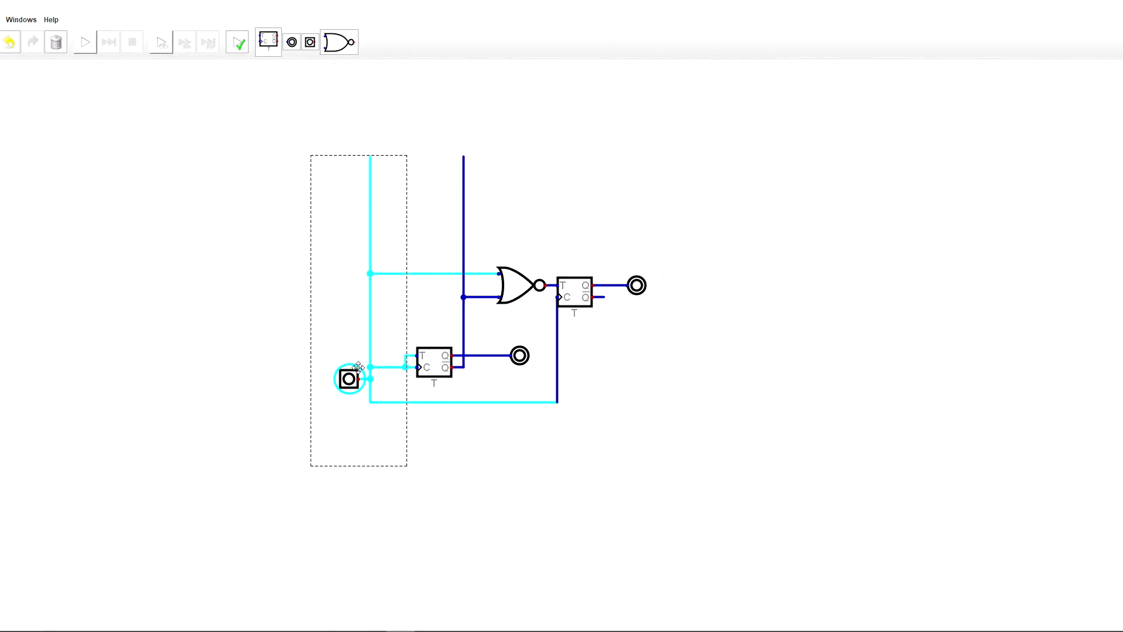
drag(352, 363, 270, 362)
Move the input and its vertical line farther left, remove the wire to the first flip-flop, and reconnect the vertical line
drag(311, 332, 410, 361)
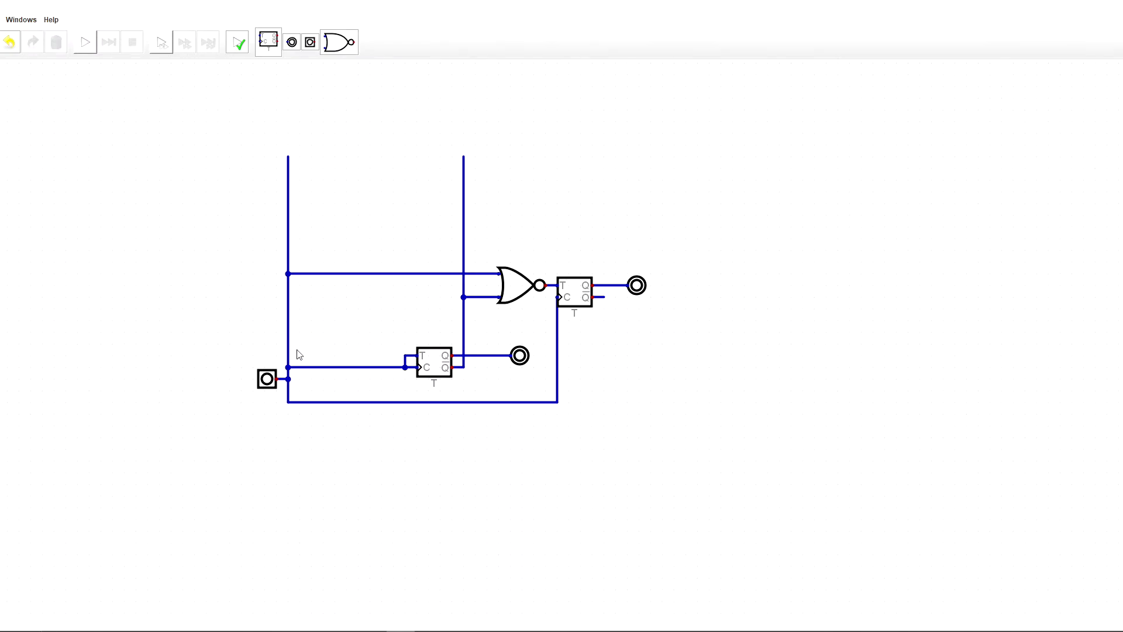
drag(296, 347, 289, 379)
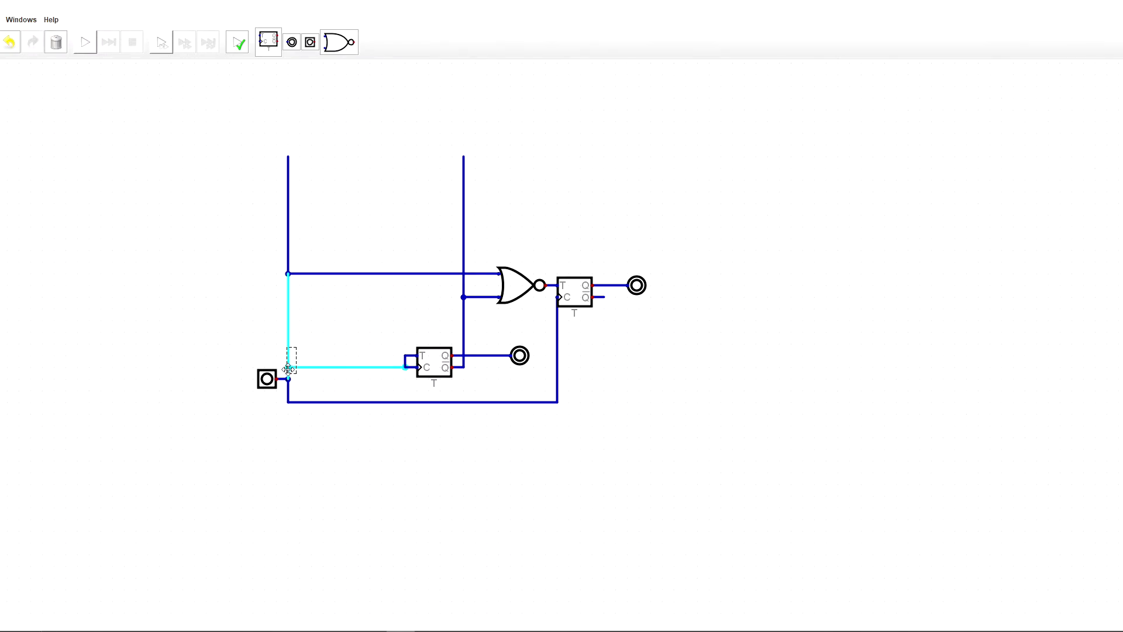
key(Delete)
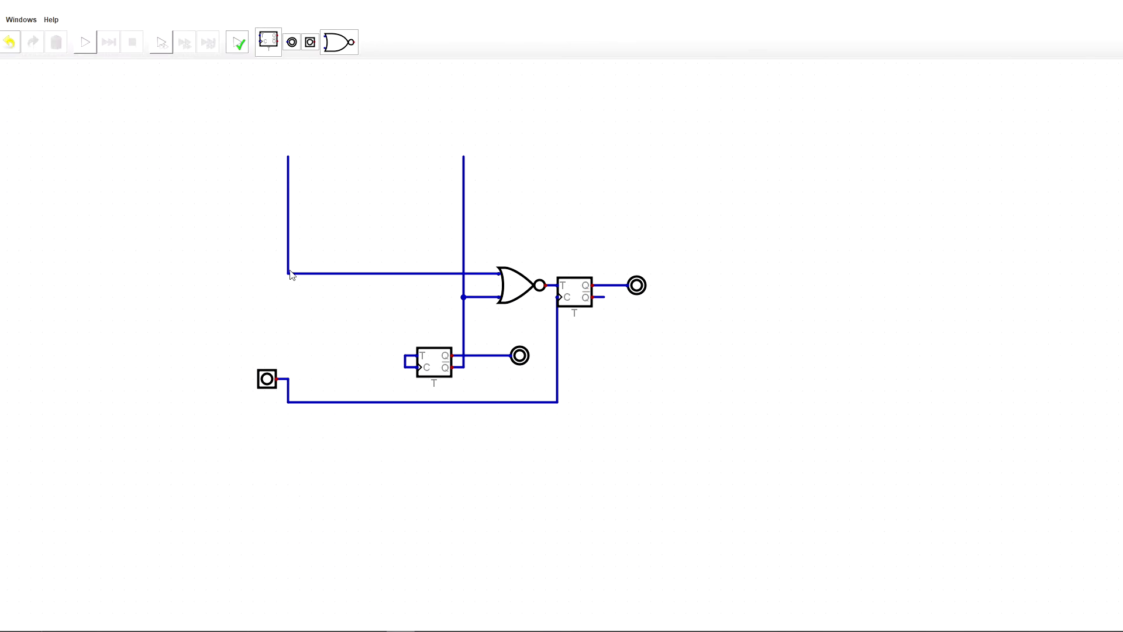
drag(289, 273, 292, 393)
Place an Or gate before the first flip-flop, turn off its wide shape, and align its output with the T pin
mouse_move(0, 45)
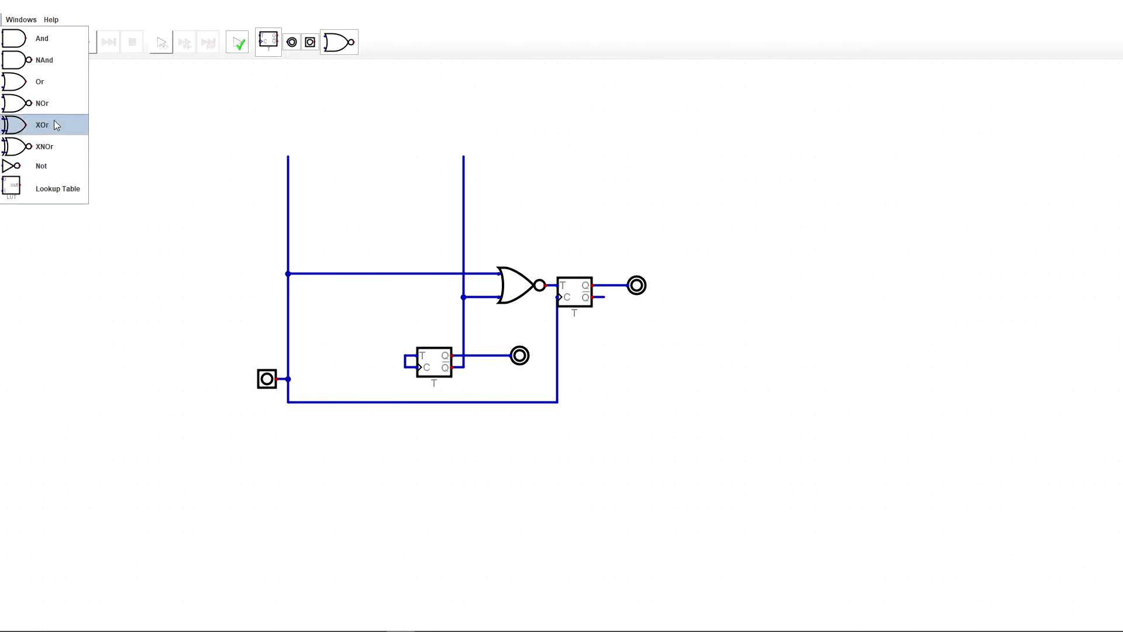
click(54, 91)
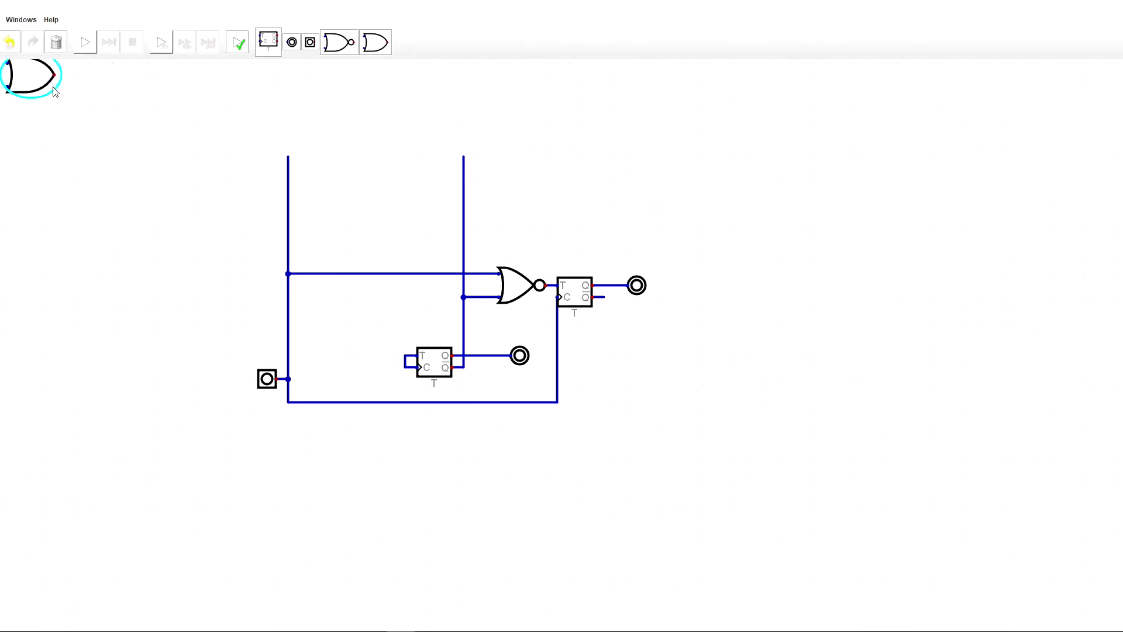
click(404, 383)
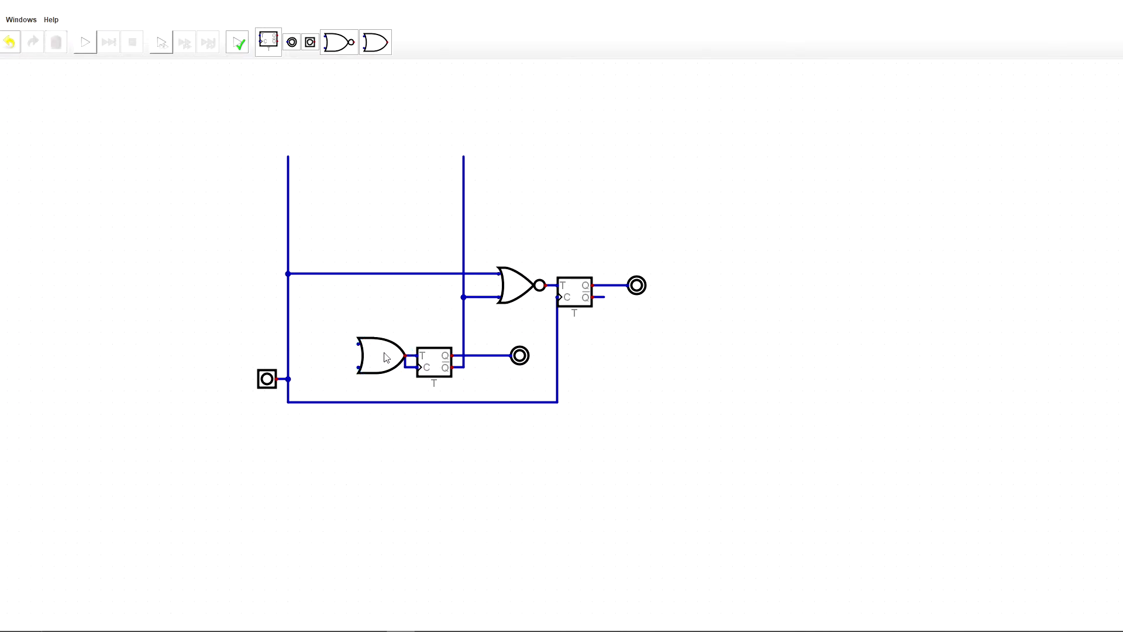
right_click(386, 356)
click(363, 321)
click(339, 367)
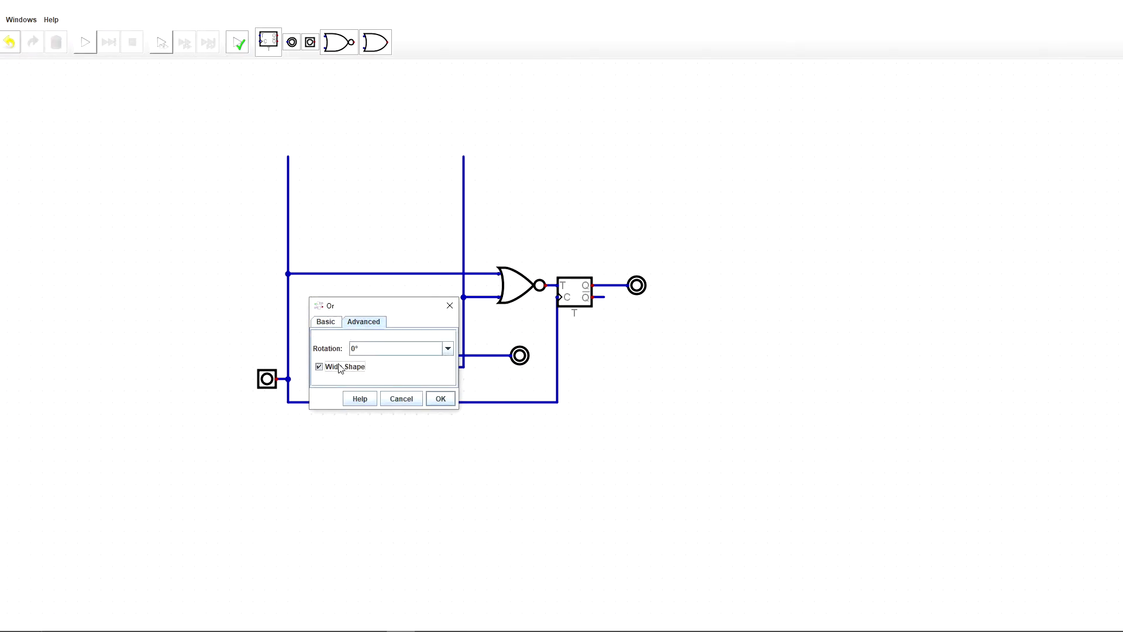
click(450, 399)
click(381, 357)
drag(381, 358, 388, 359)
Join the Or gate's two inputs and wire them to the vertical input line
click(372, 370)
click(371, 347)
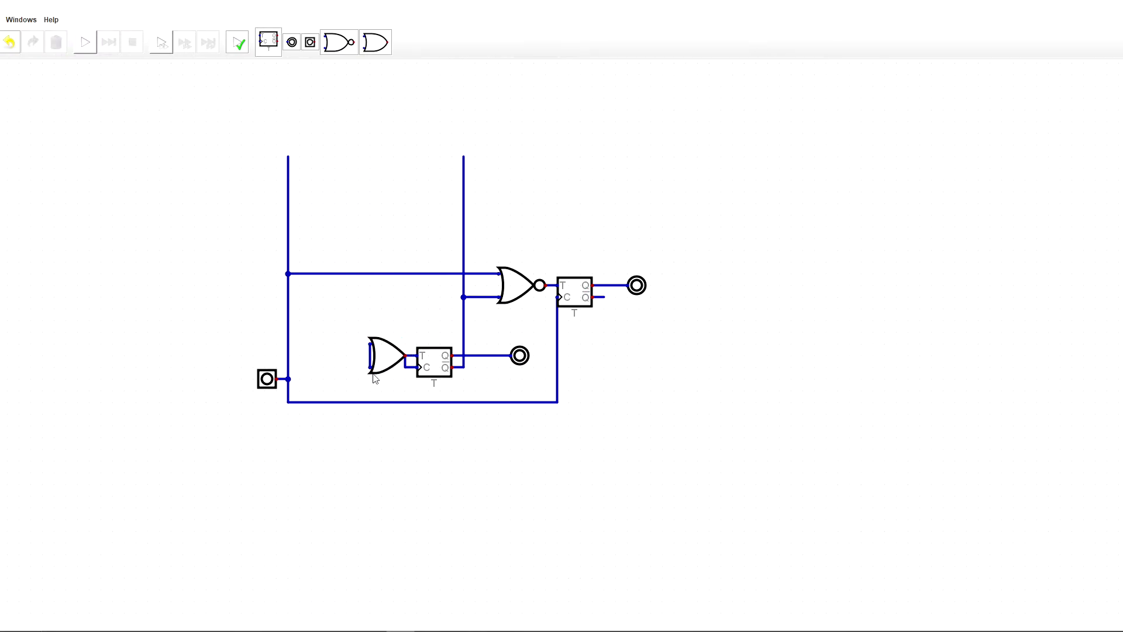
click(372, 371)
click(290, 374)
Place a copy of the T flip-flop above and to the right of the second flip-flop
drag(349, 319, 377, 316)
mouse_move(537, 246)
mouse_down()
mouse_move(481, 328)
mouse_move(550, 242)
mouse_up()
scroll(507, 374, up, 1)
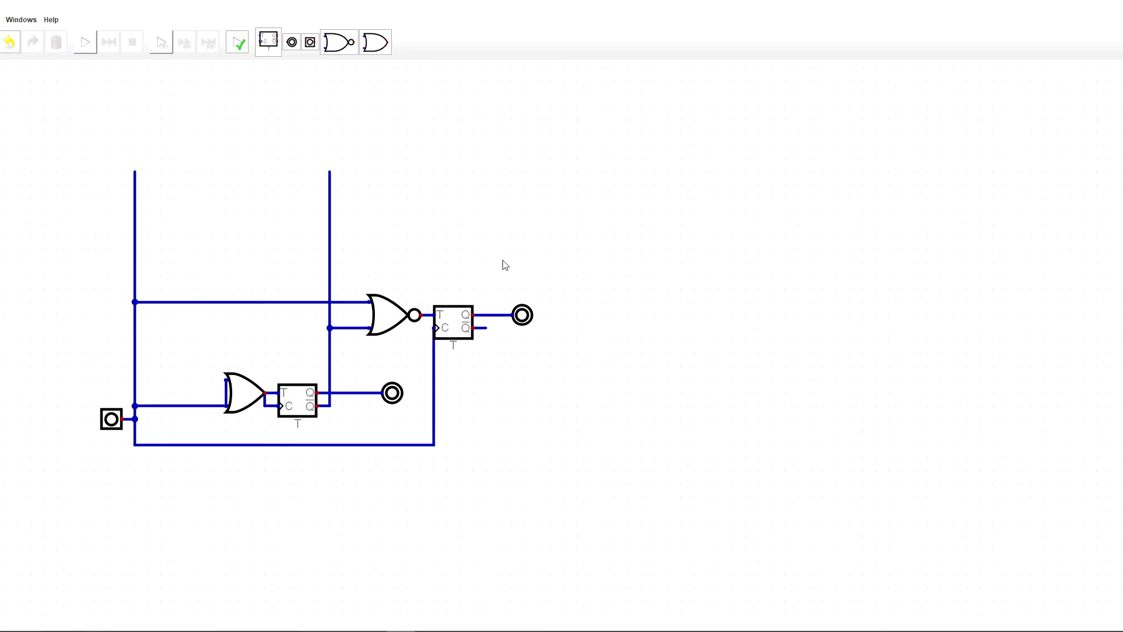
drag(502, 254, 501, 337)
key(ctrl+v)
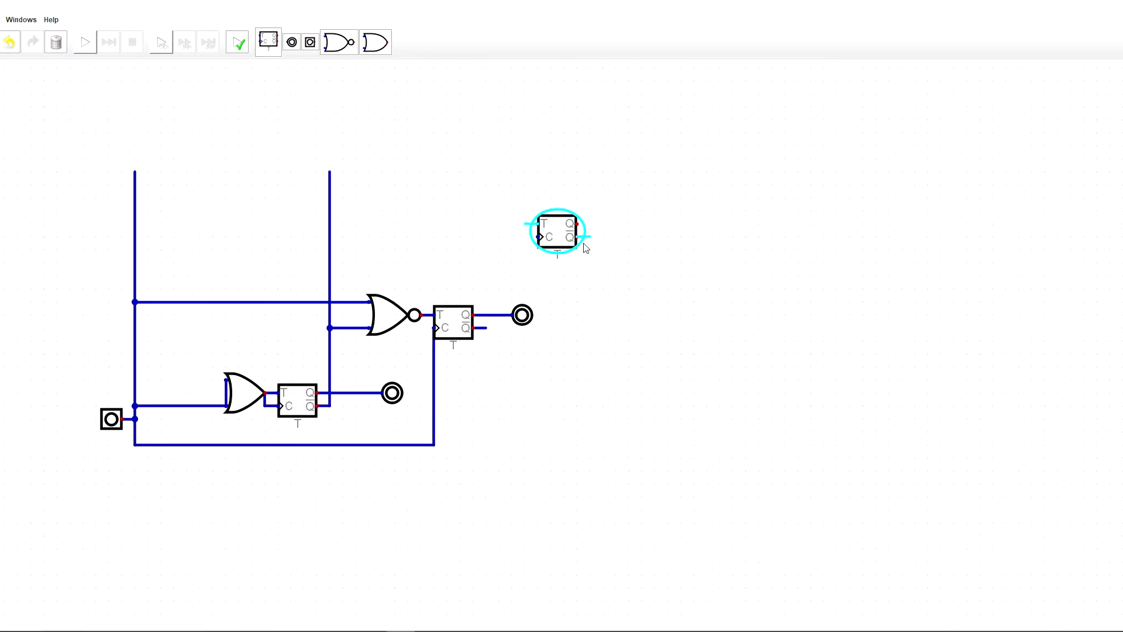
click(584, 244)
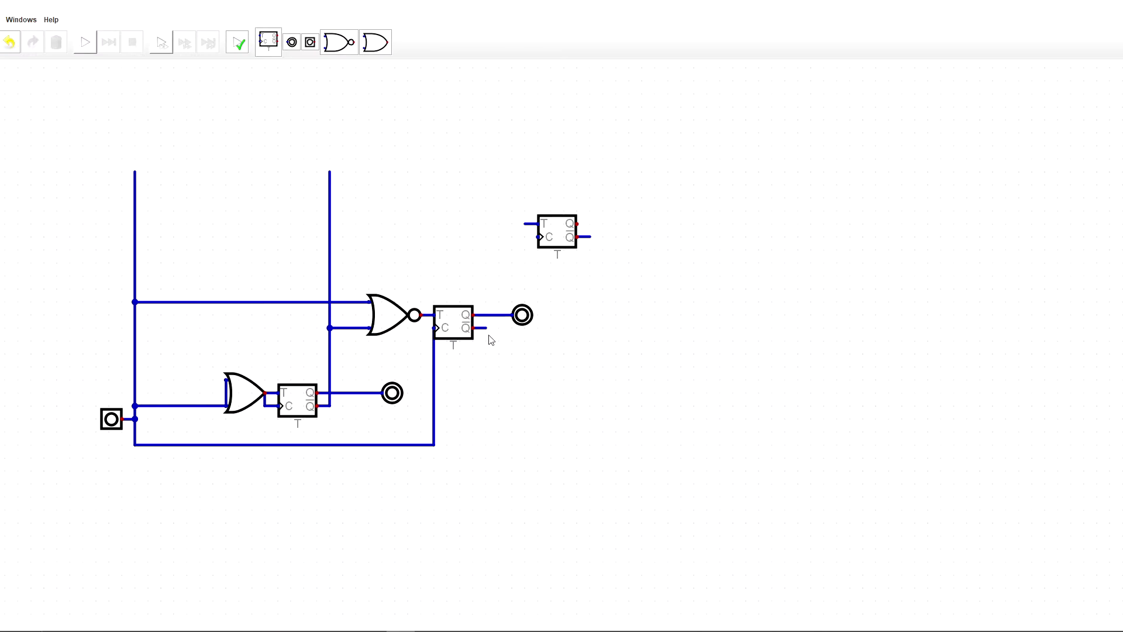
Run the second flip-flop's inverted output upward level with the extended vertical lines, and wire the clock line to the third flip-flop
drag(487, 328, 481, 89)
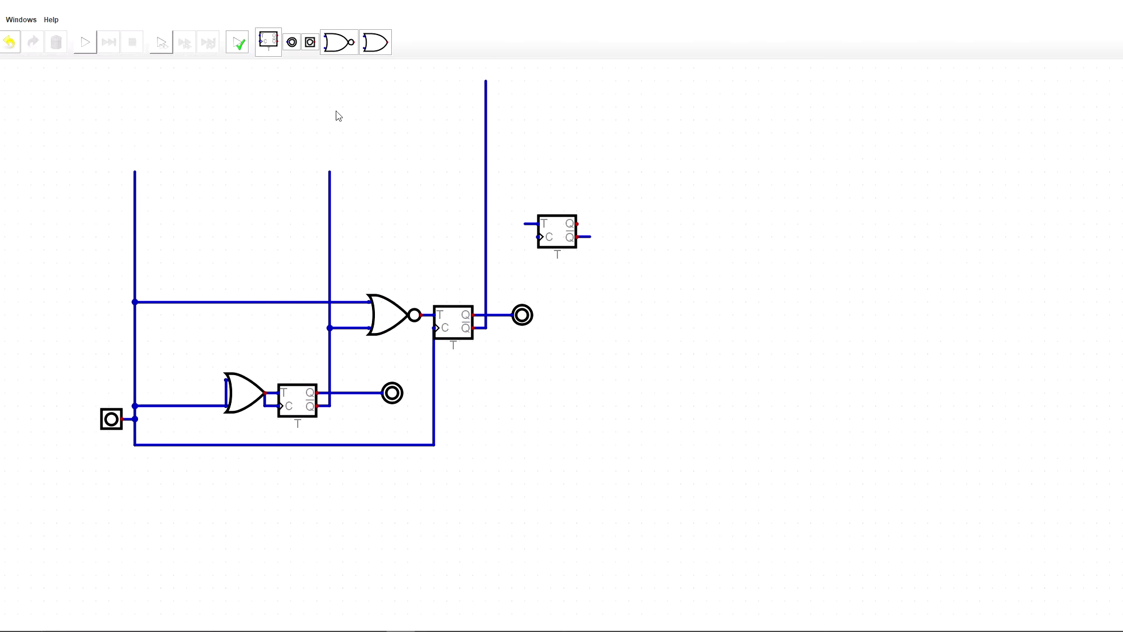
drag(330, 172, 330, 81)
drag(135, 173, 134, 81)
mouse_move(433, 444)
mouse_down()
mouse_move(535, 341)
mouse_move(538, 236)
mouse_up()
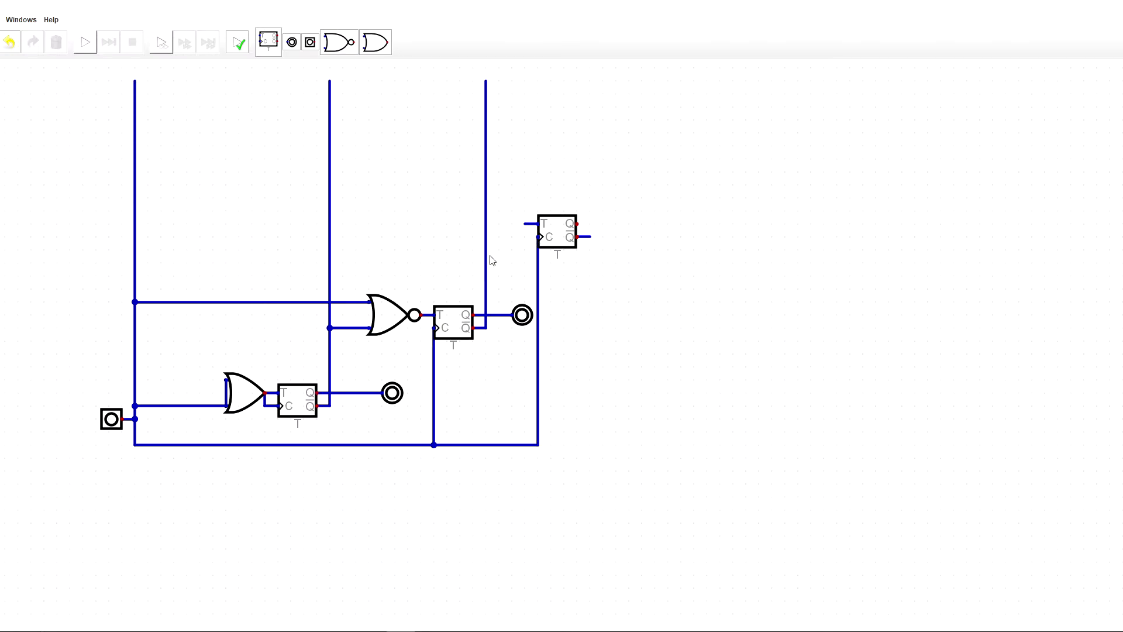
Duplicate the NOR gate, shift the third flip-flop right, and attach the copied gate's output to its T pin
click(394, 330)
key(ctrl+d)
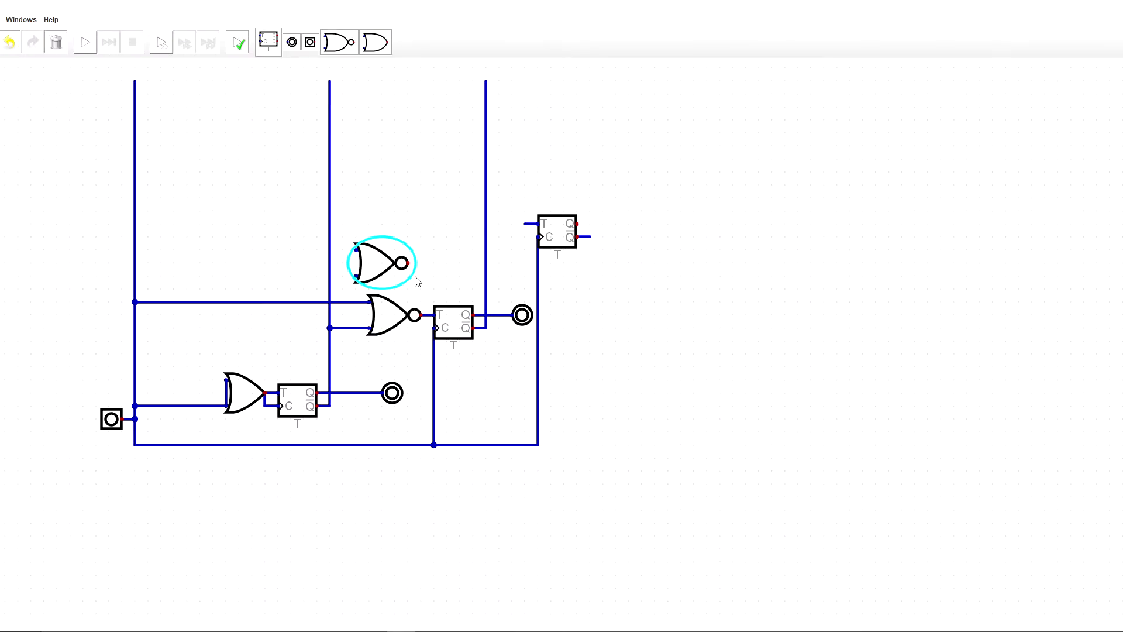
click(453, 245)
drag(646, 169, 599, 248)
drag(596, 483, 631, 449)
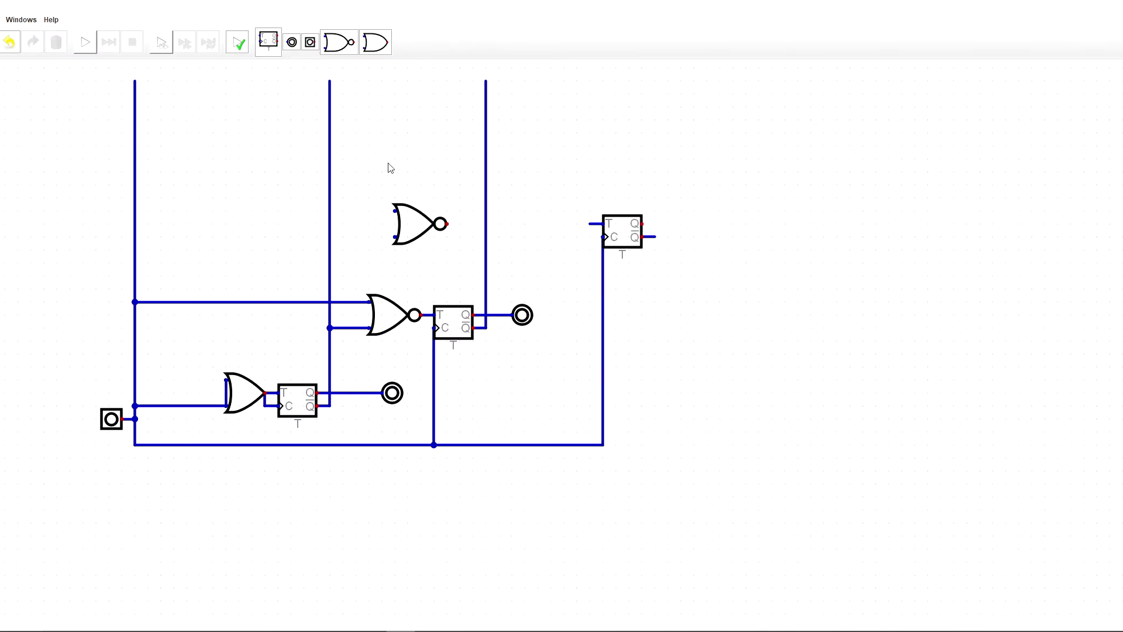
drag(391, 169, 472, 253)
drag(408, 233, 553, 233)
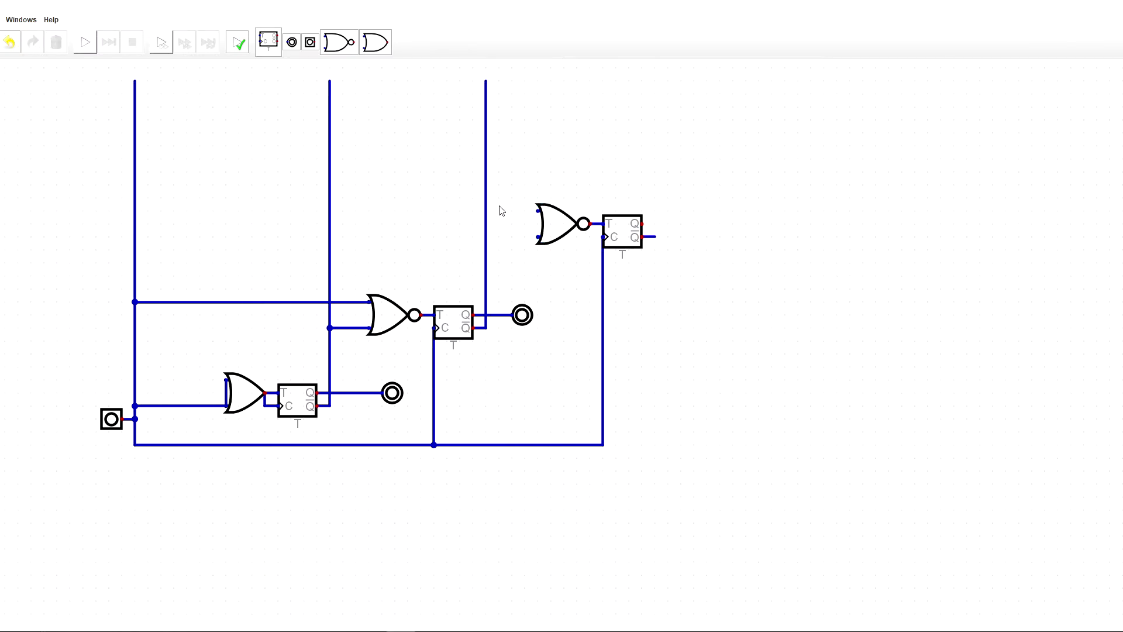
Set the third flip-flop's NOR gate to 3 inputs and wire them to the input line and both inverted-output lines
drag(486, 211, 331, 221)
key(Delete)
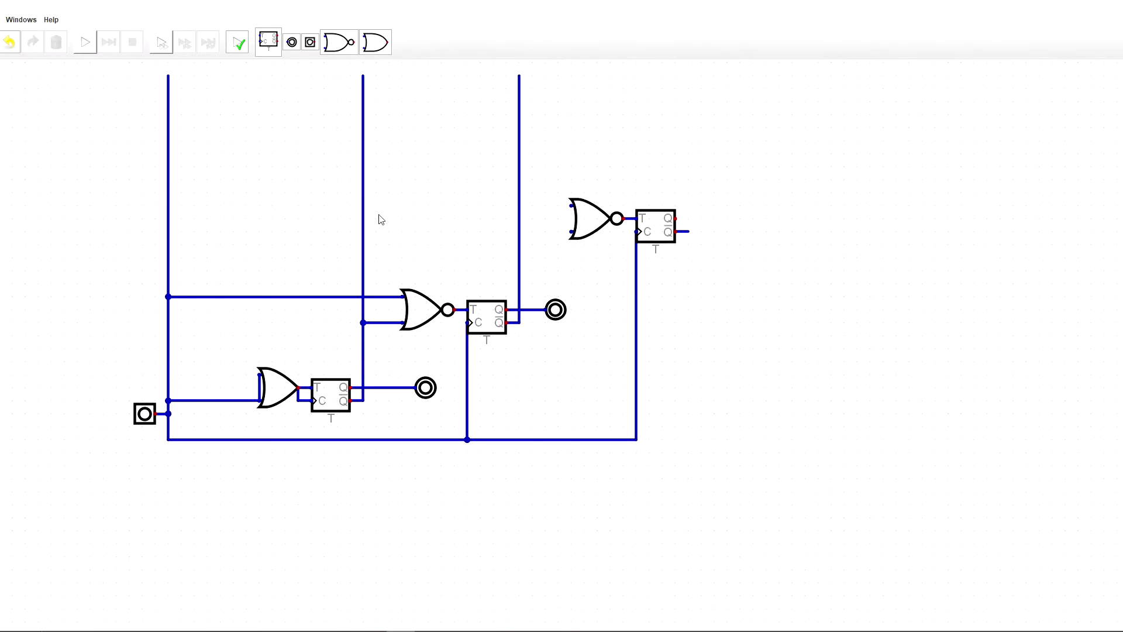
right_click(579, 217)
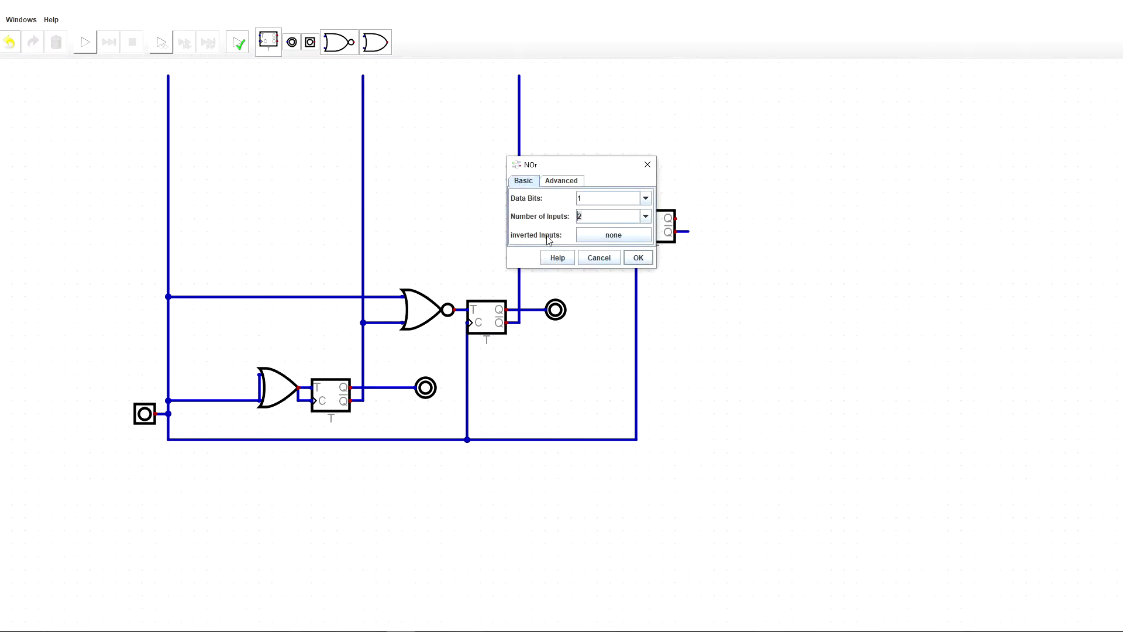
text(3)
key(Return)
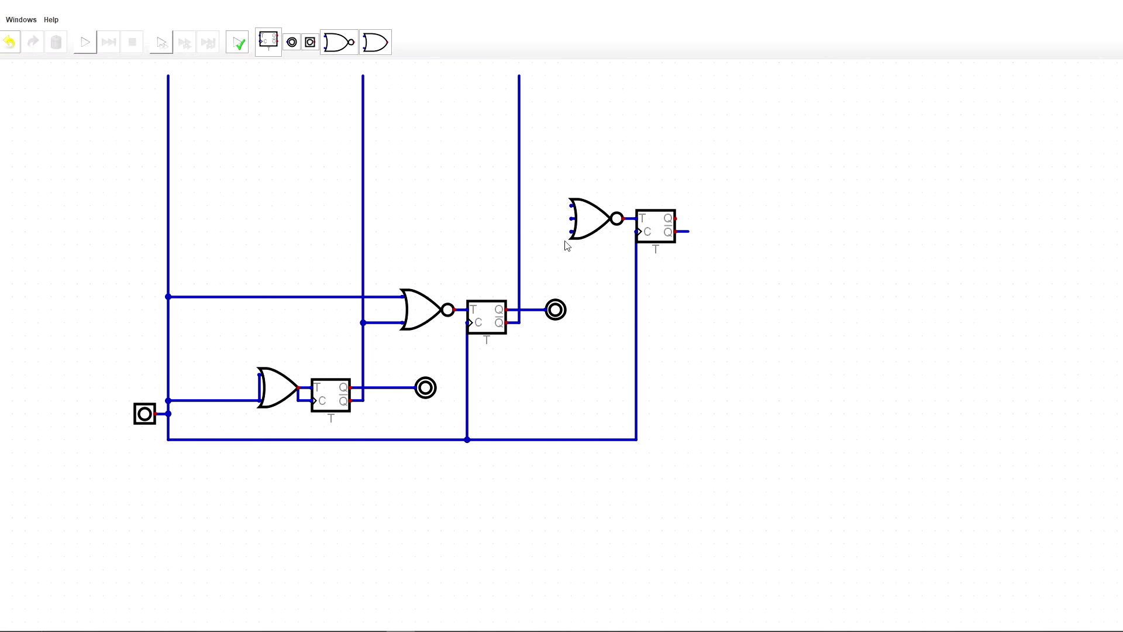
mouse_move(571, 232)
mouse_down()
mouse_move(363, 219)
mouse_move(509, 209)
mouse_move(168, 206)
mouse_move(162, 179)
mouse_up()
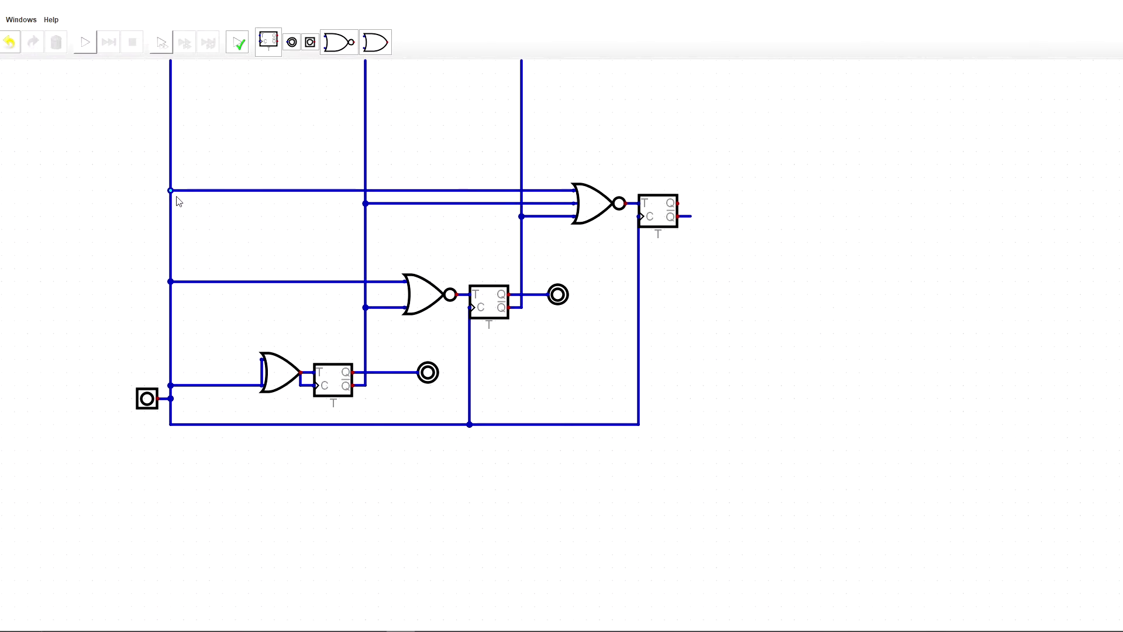
right_click(172, 225)
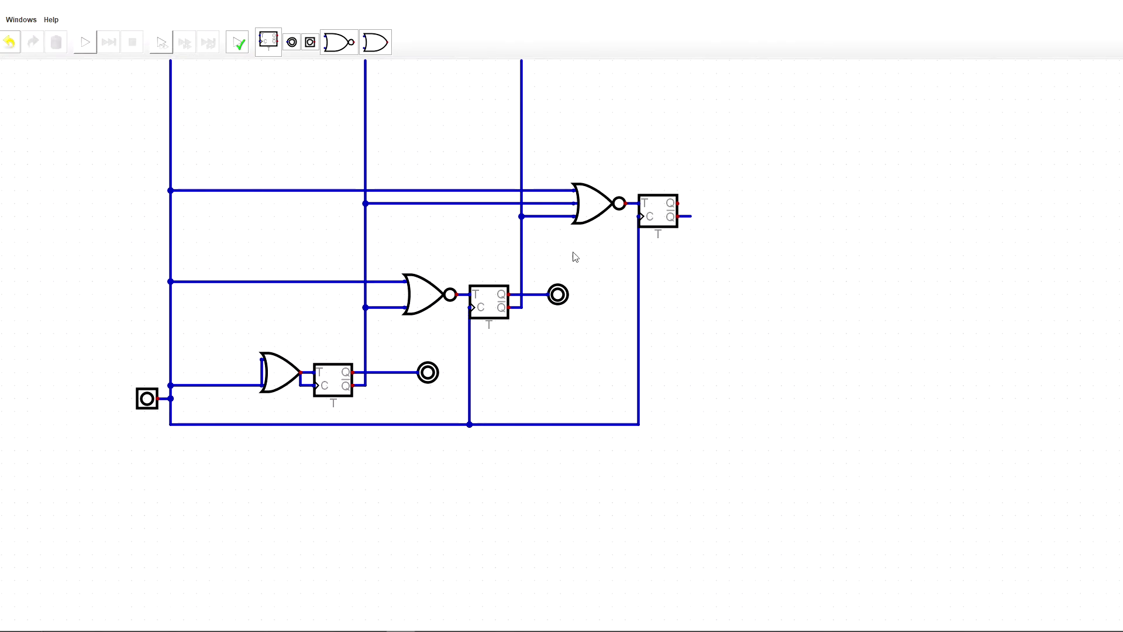
Extend a wire from the third flip-flop's Q pin and attach a copy of the output to its end
drag(680, 203, 756, 203)
drag(558, 294, 538, 270)
key(ctrl+c)
key(ctrl+v)
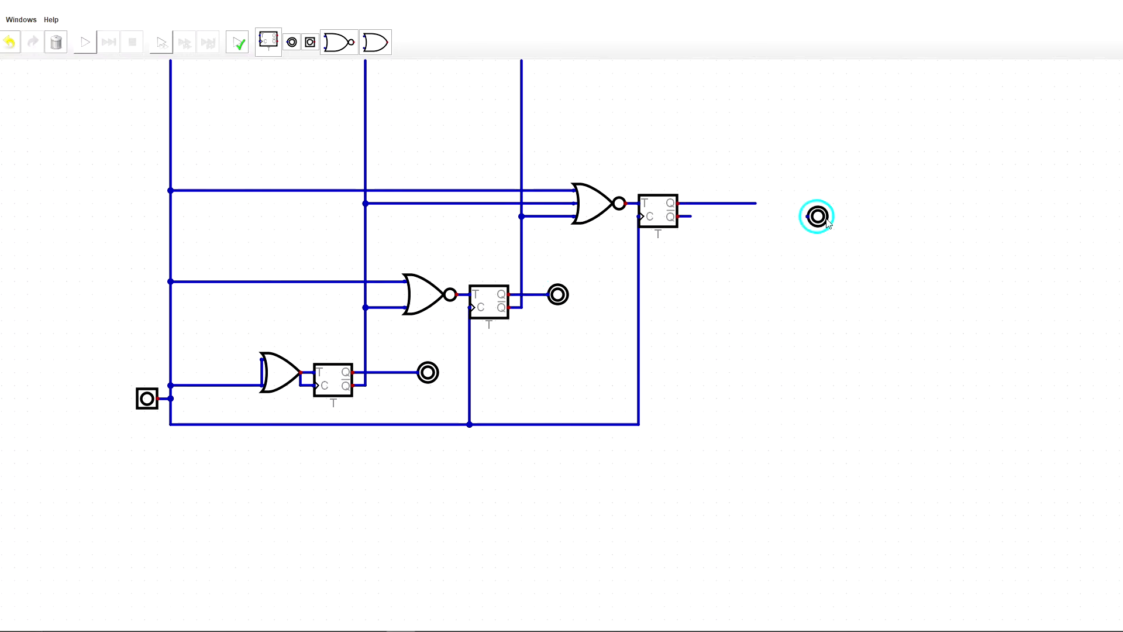
click(776, 212)
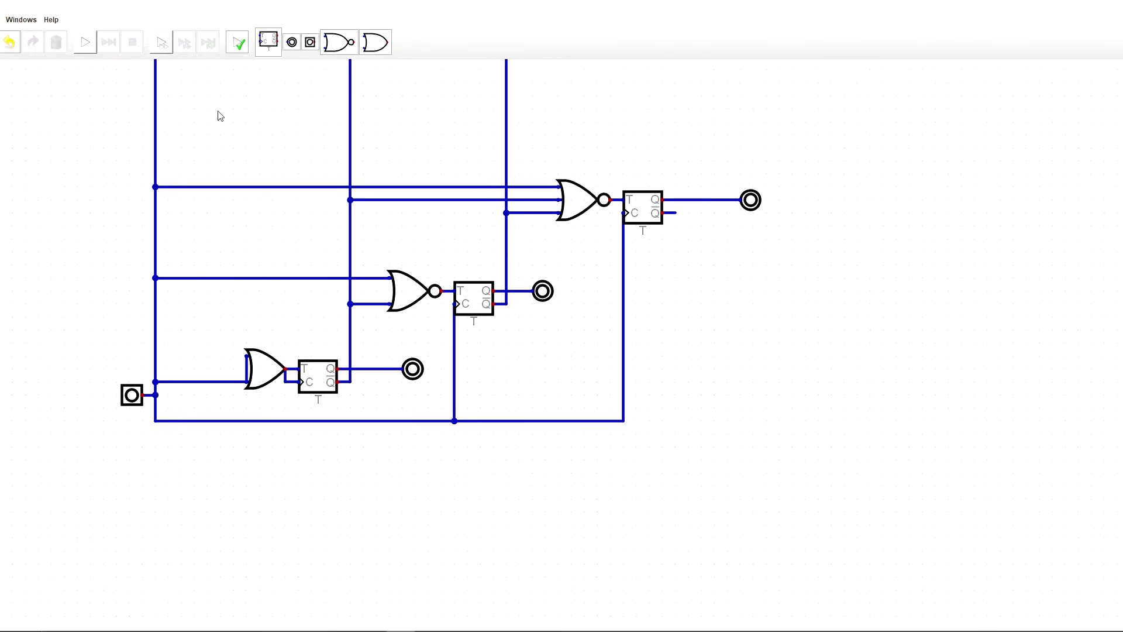
Simulate the three-flip-flop circuit, toggle the input through four rising edges to test the counting sequence, and stop the simulation
click(85, 42)
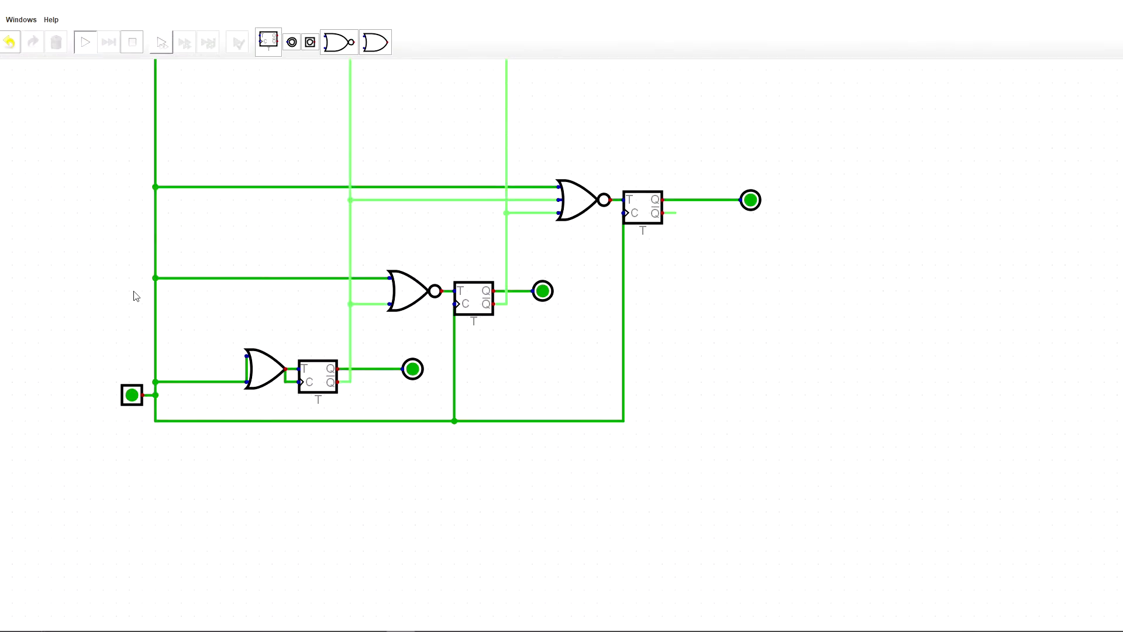
click(132, 396)
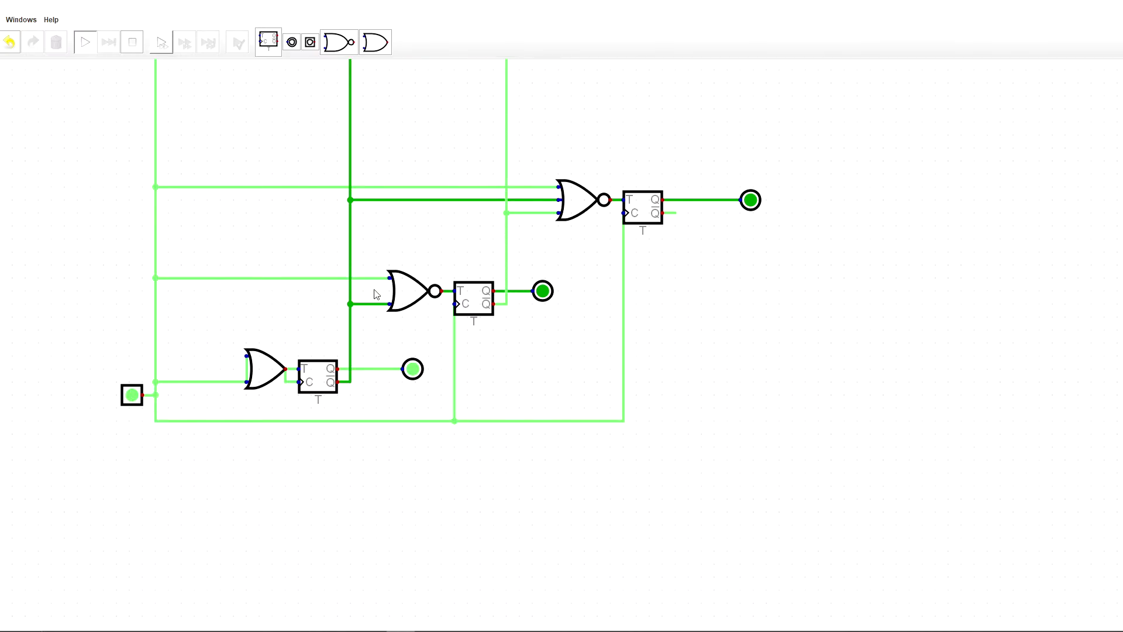
click(131, 394)
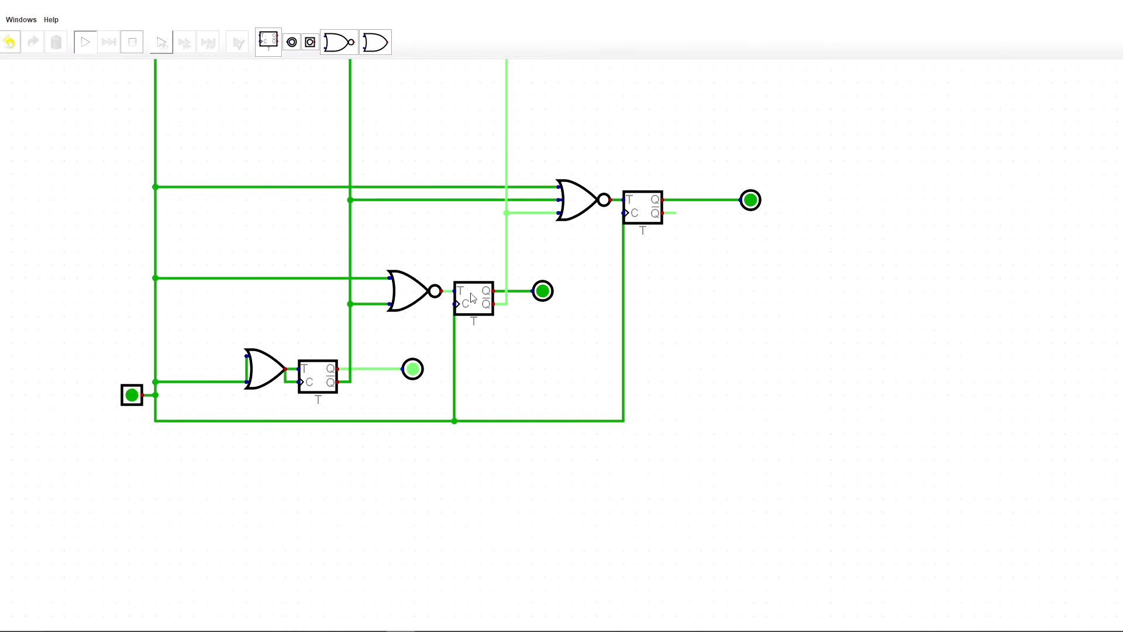
click(131, 396)
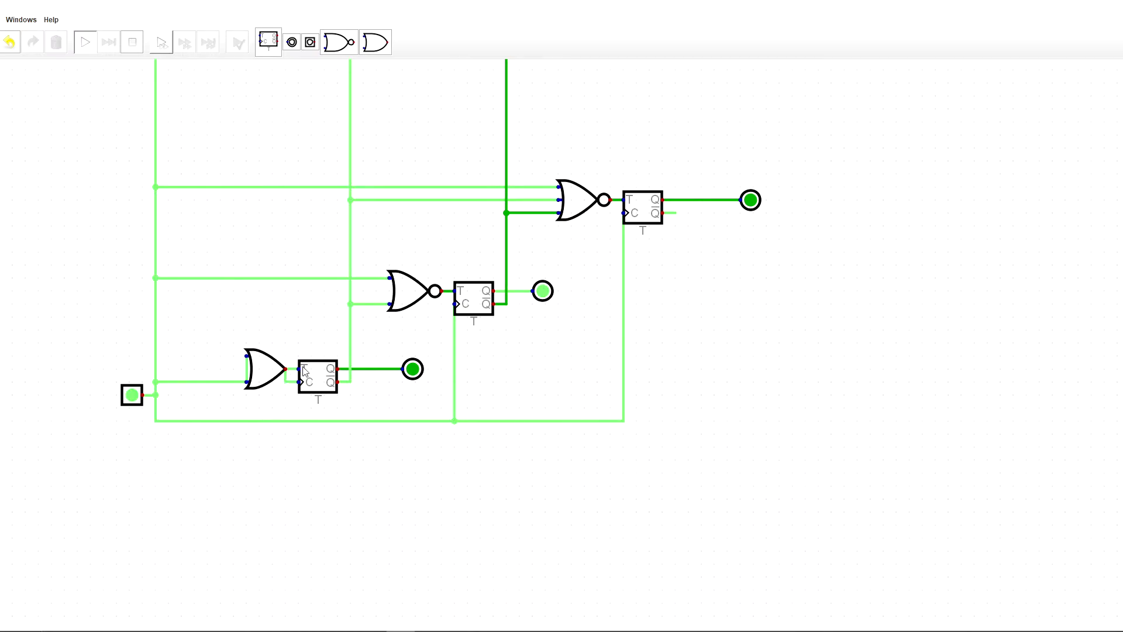
click(131, 403)
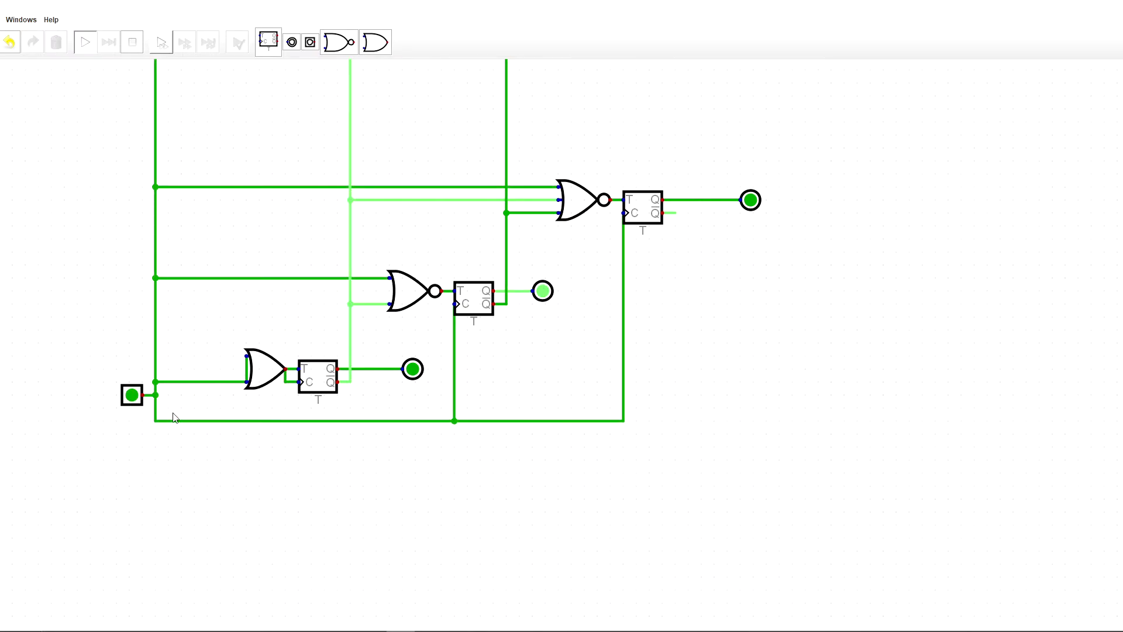
drag(300, 337, 294, 348)
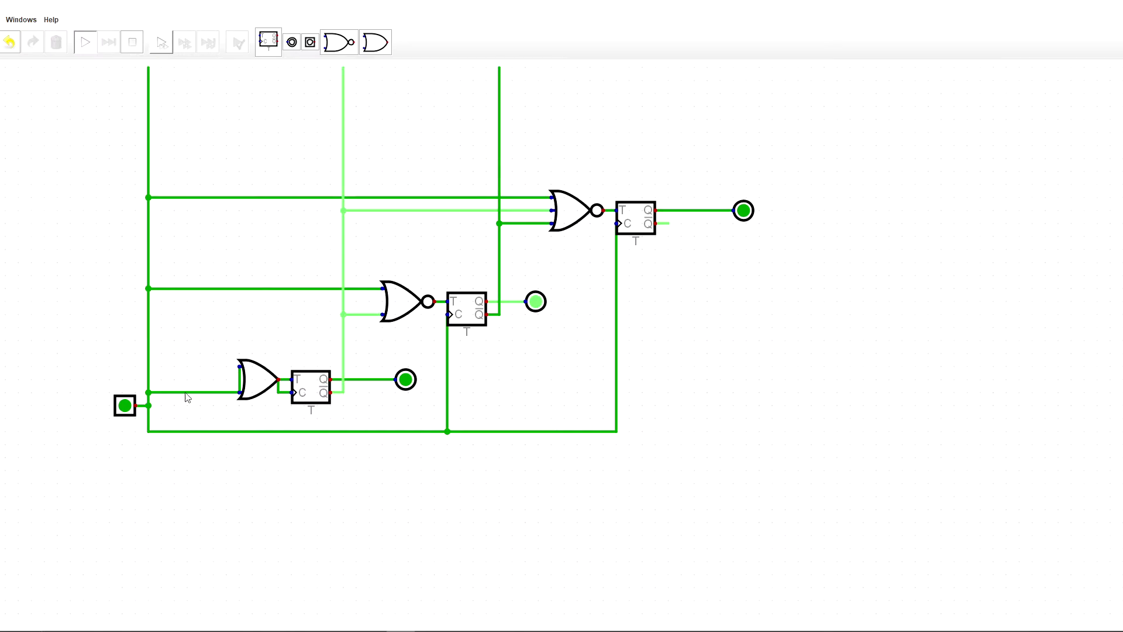
click(134, 409)
click(134, 409)
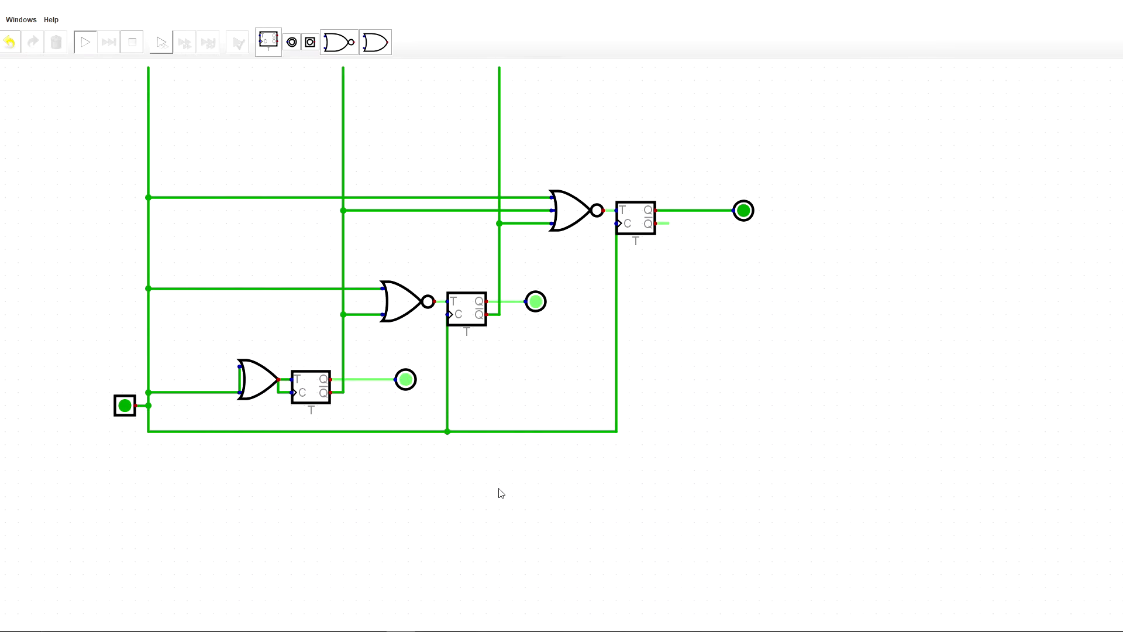
drag(497, 486, 503, 471)
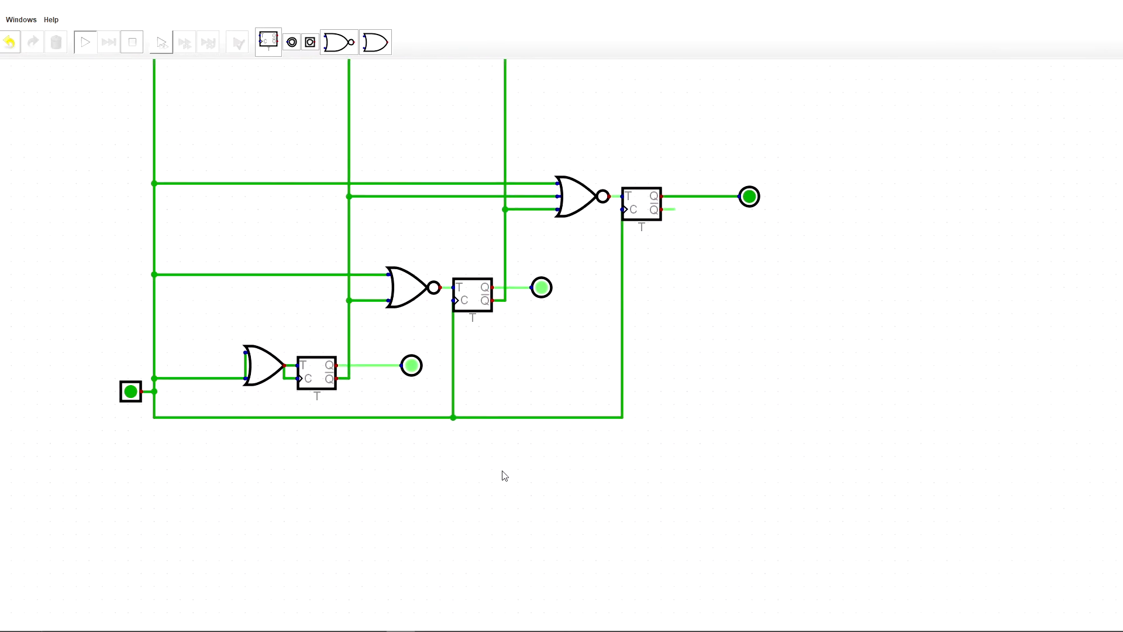
click(131, 395)
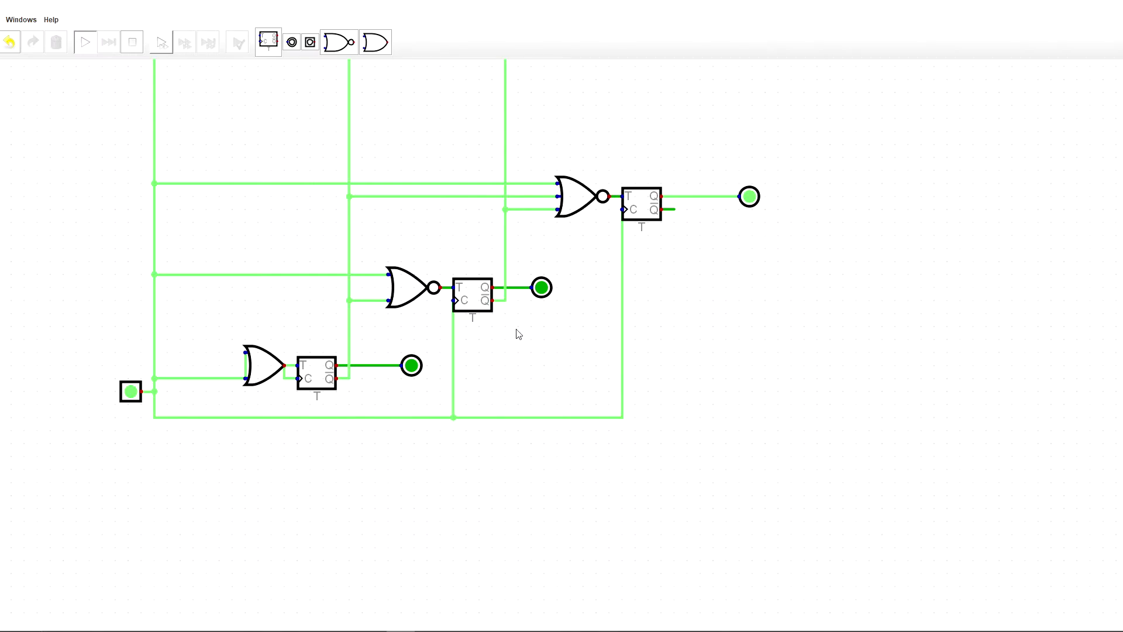
drag(596, 334, 698, 427)
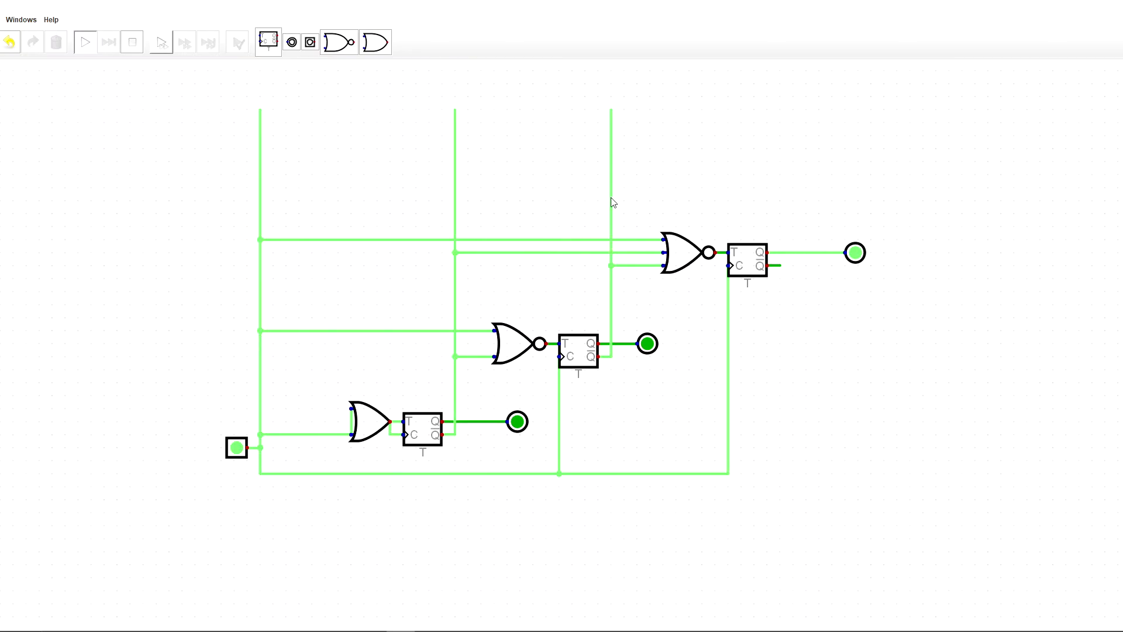
click(132, 42)
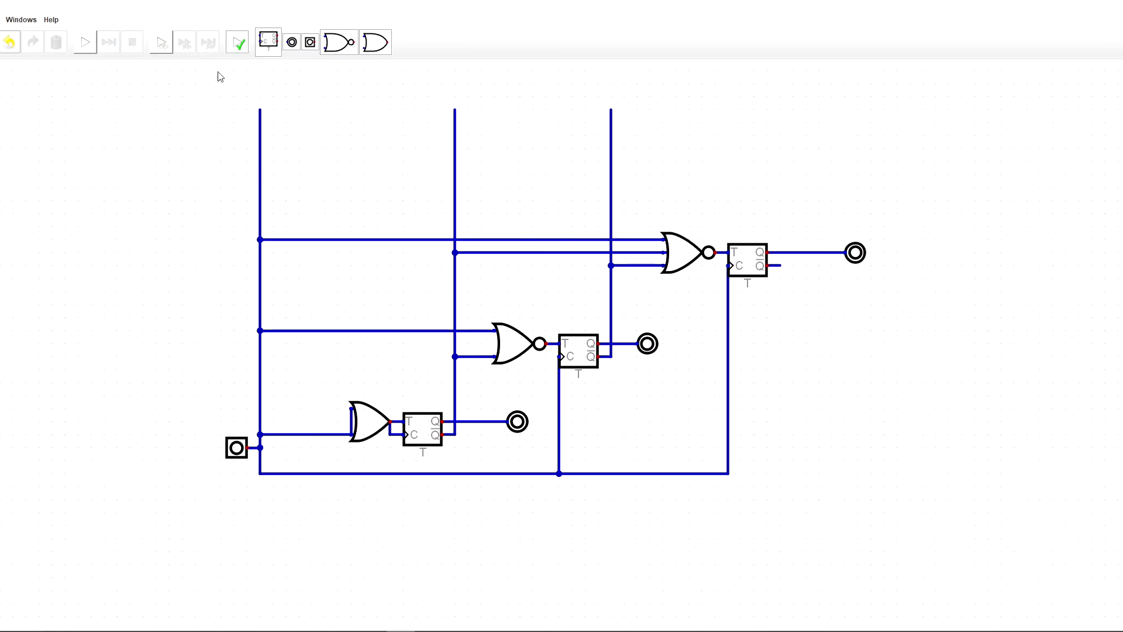
scroll(848, 398, down, 2)
scroll(824, 457, down, 1)
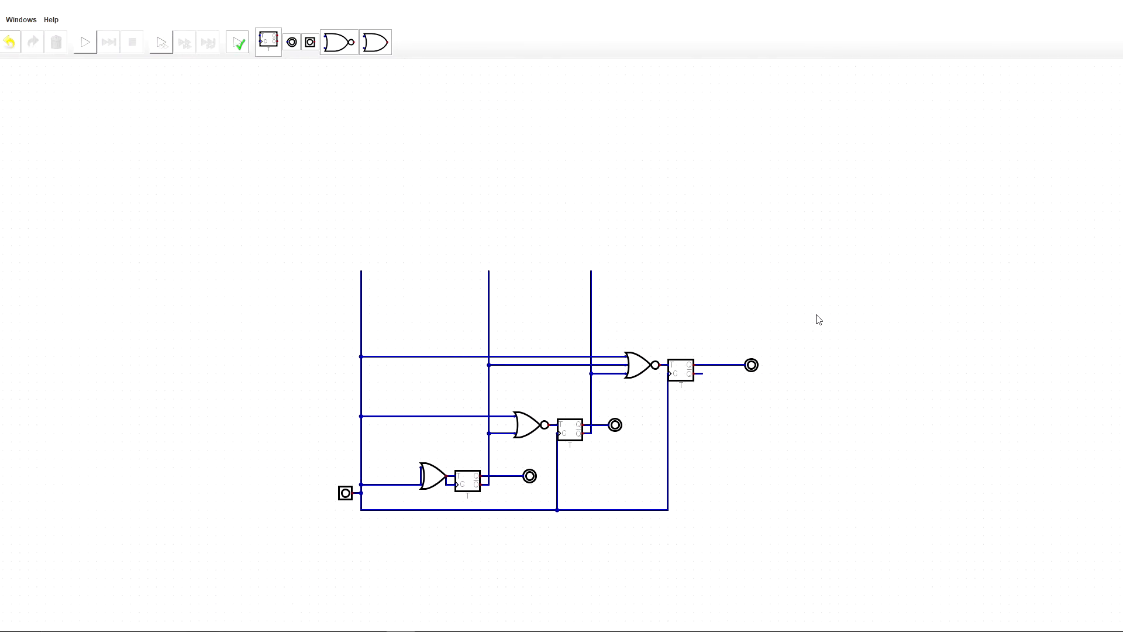
Duplicate the third flip-flop together with its output and place the copy above and to the right of the original
drag(809, 306, 657, 402)
key(ctrl+c)
key(ctrl+v)
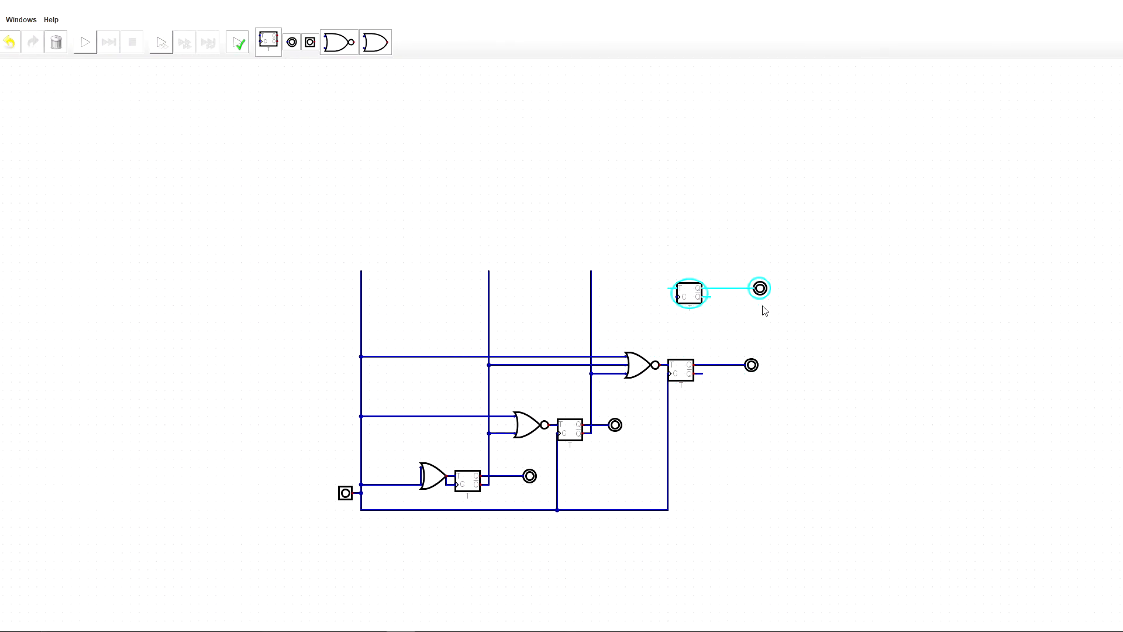
click(827, 329)
drag(702, 272, 954, 332)
drag(751, 315, 802, 316)
Duplicate the third flip-flop's NOR gate, place the copy just left of the fourth flip-flop, and set it to 4 inputs
click(638, 365)
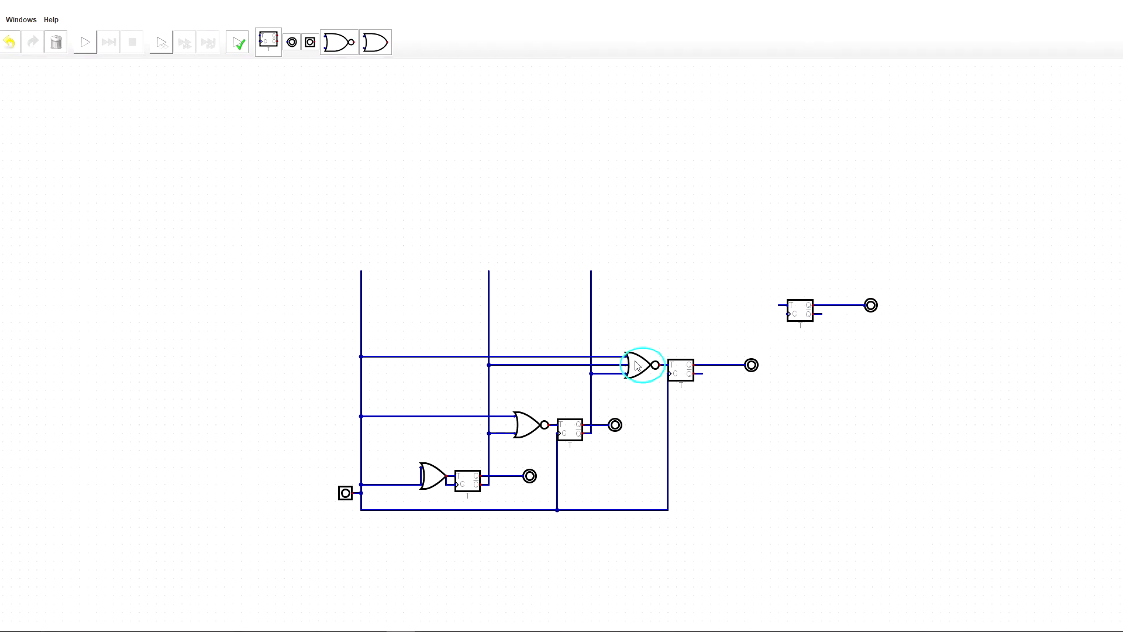
key(ctrl+c)
key(ctrl+v)
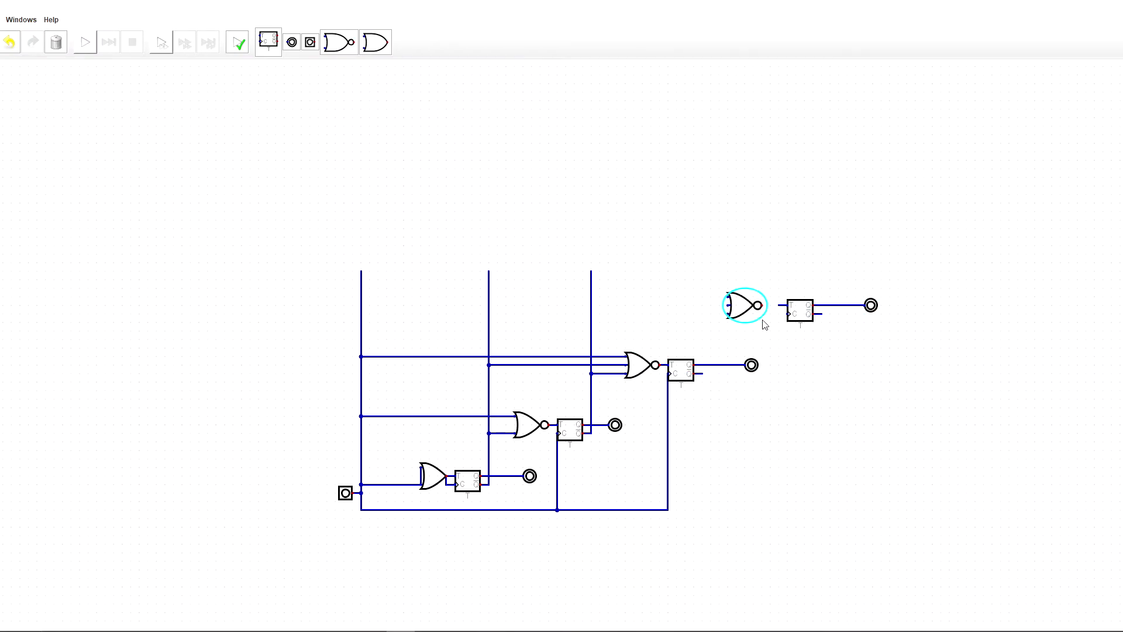
click(762, 320)
right_click(751, 315)
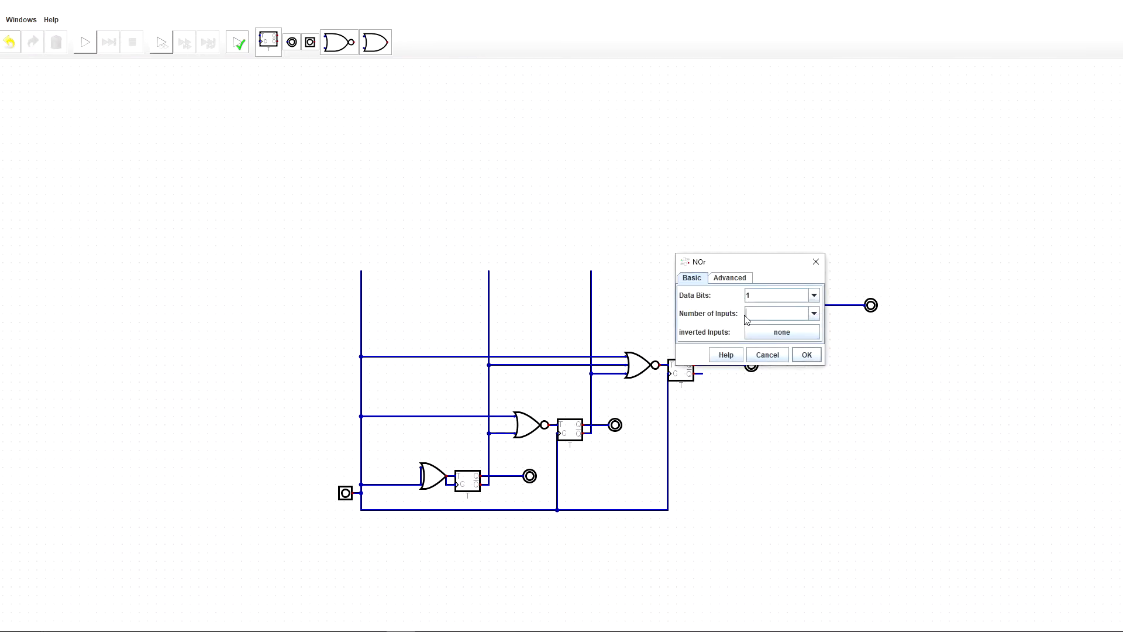
text(4)
key(Return)
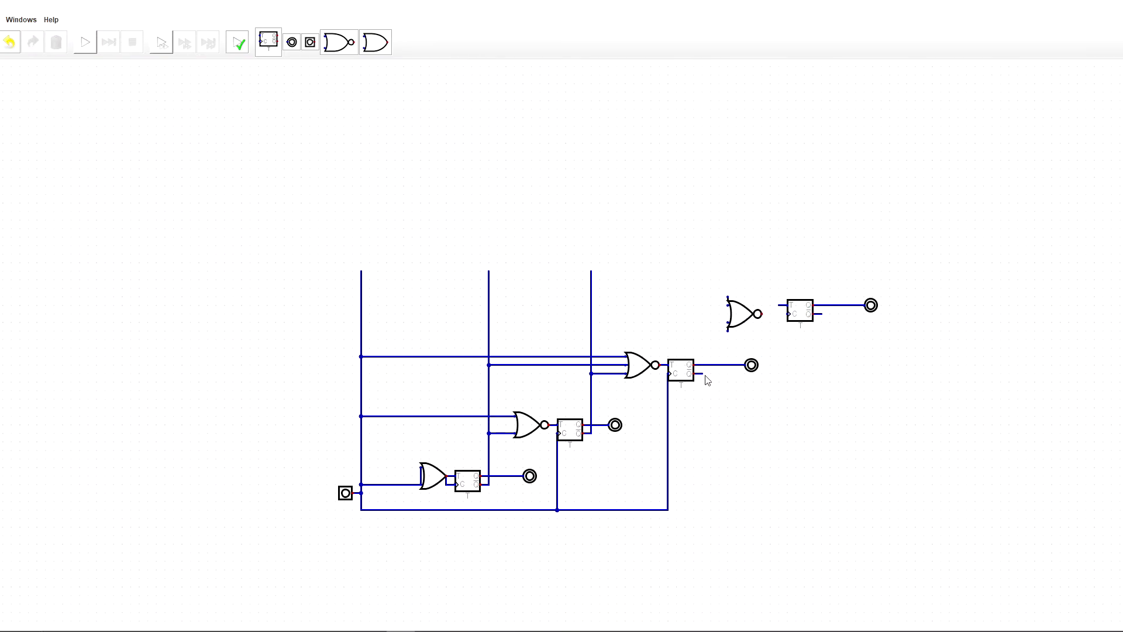
Wire the 4-input NOR gate's inputs to the inverted outputs of the first three flip-flops and to the input line
click(703, 373)
click(728, 331)
right_click(727, 321)
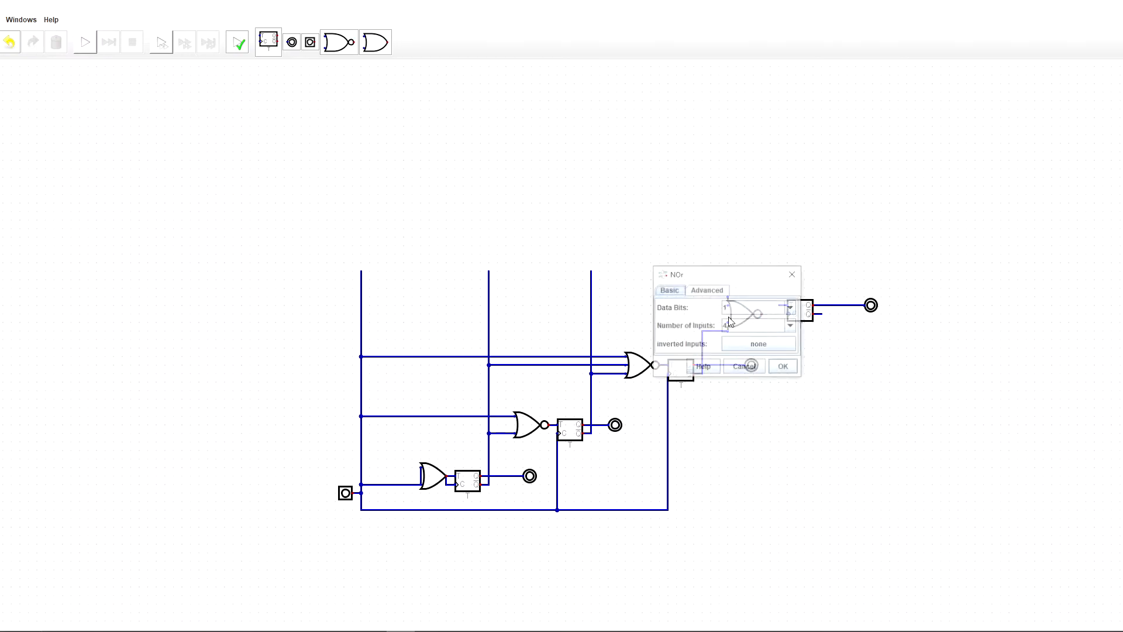
key(Escape)
drag(730, 324, 591, 322)
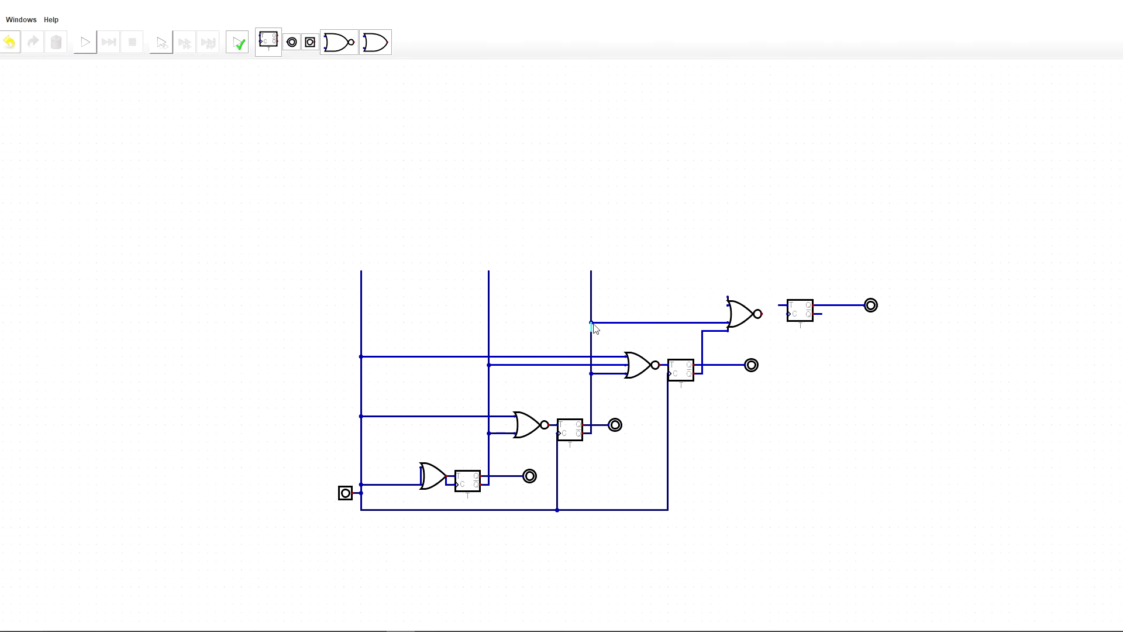
click(728, 308)
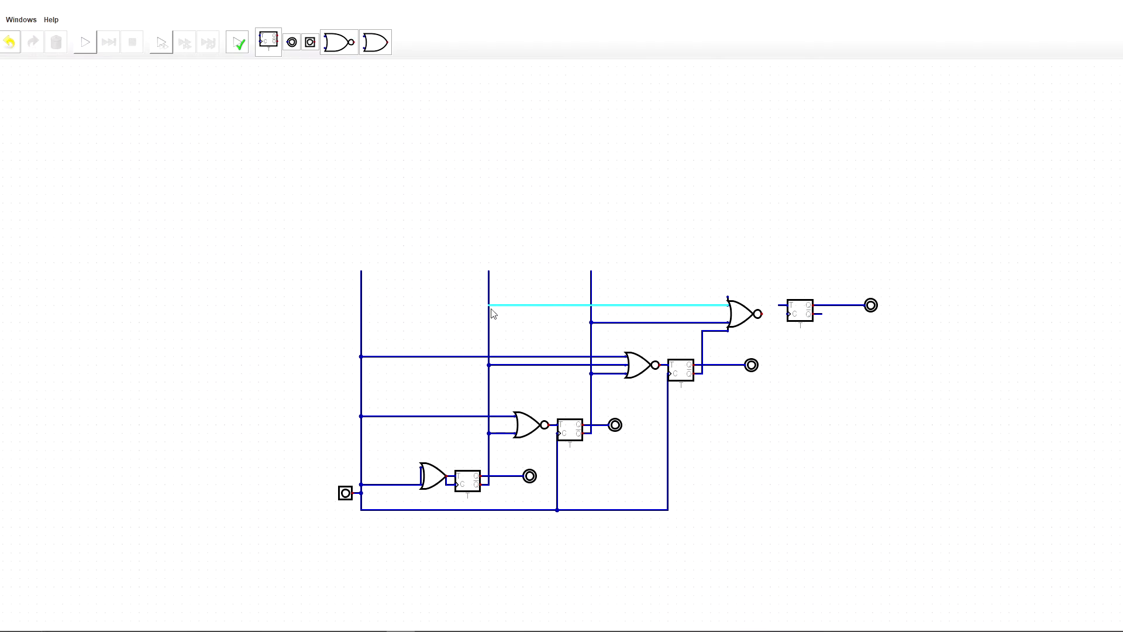
click(491, 314)
key(Escape)
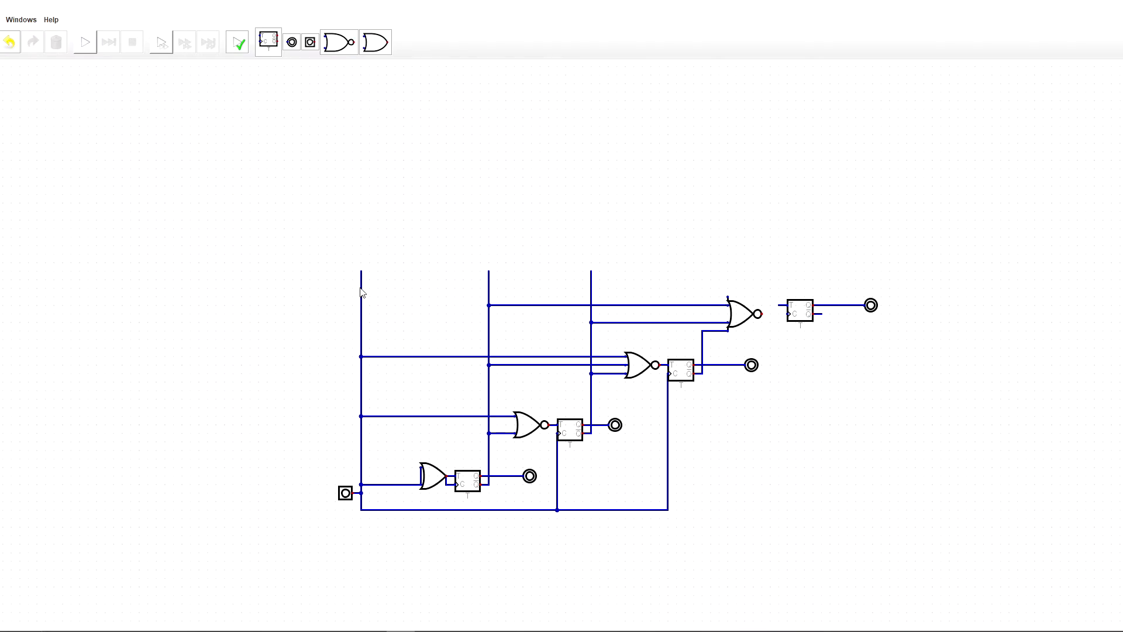
click(729, 296)
click(362, 297)
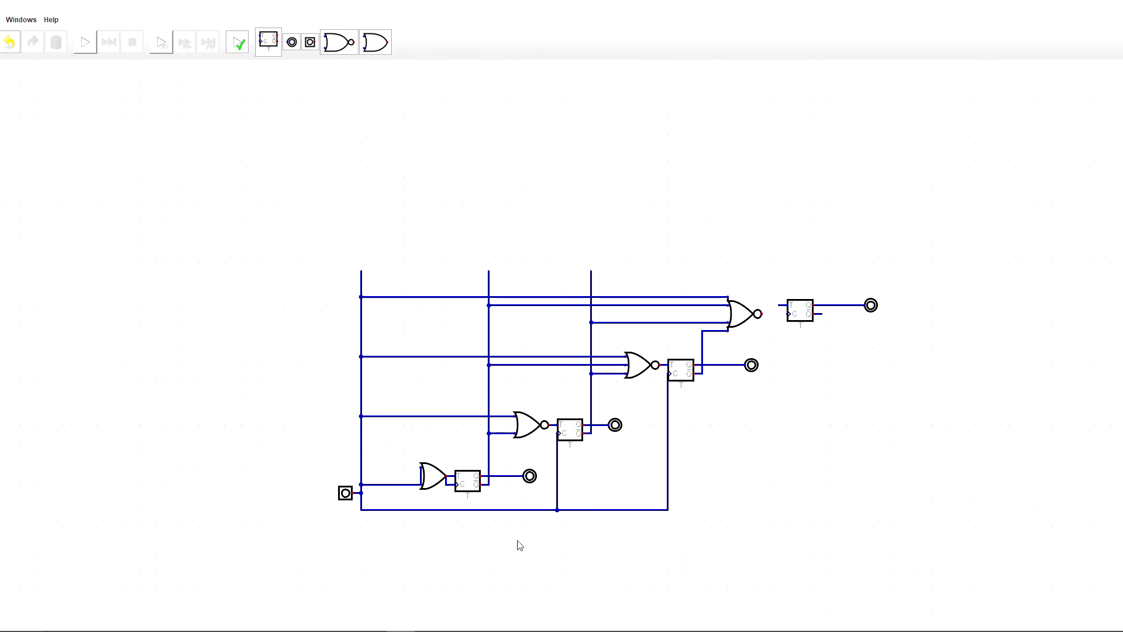
Extend the clock line to the fourth flip-flop's C pin and move the flip-flop down so its T pin meets the NOR output
click(666, 510)
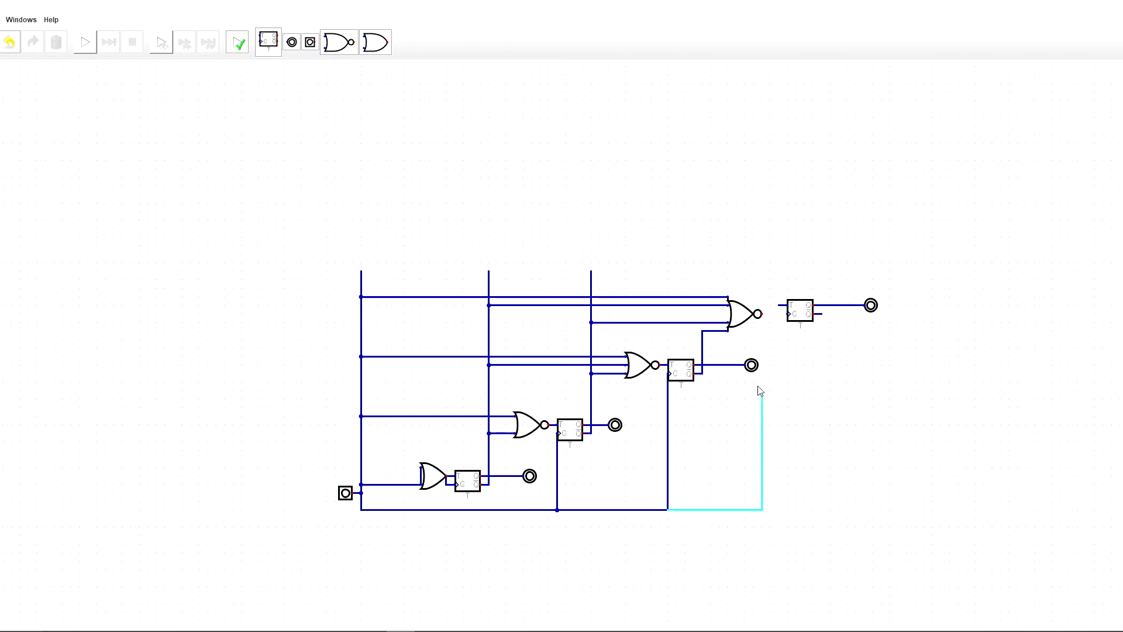
click(788, 314)
drag(771, 282, 890, 322)
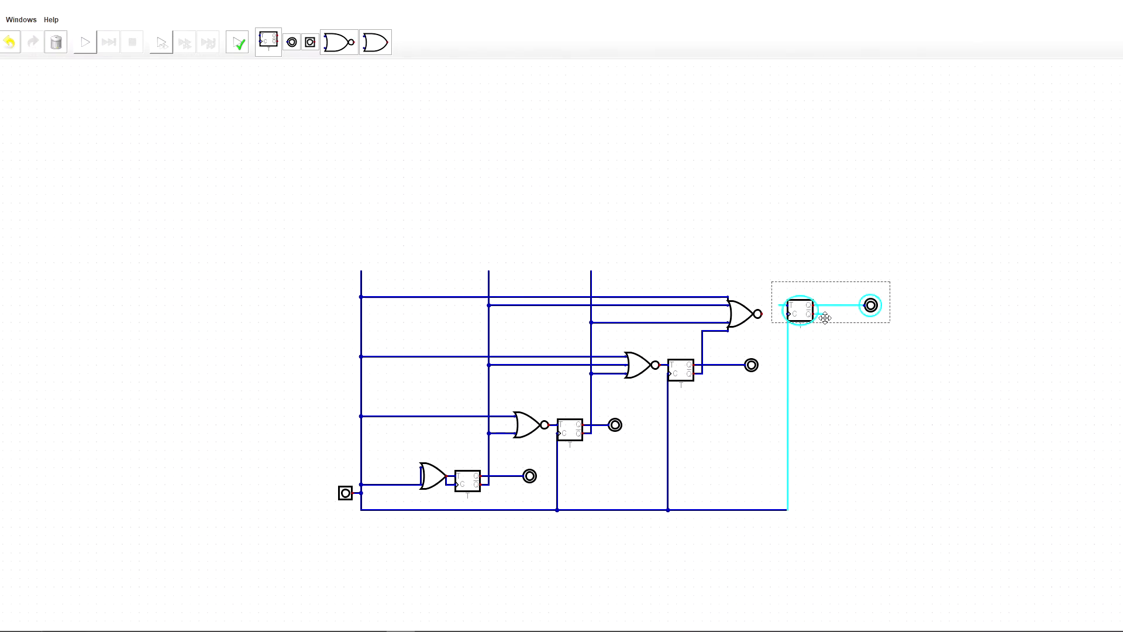
drag(799, 316, 799, 325)
click(761, 315)
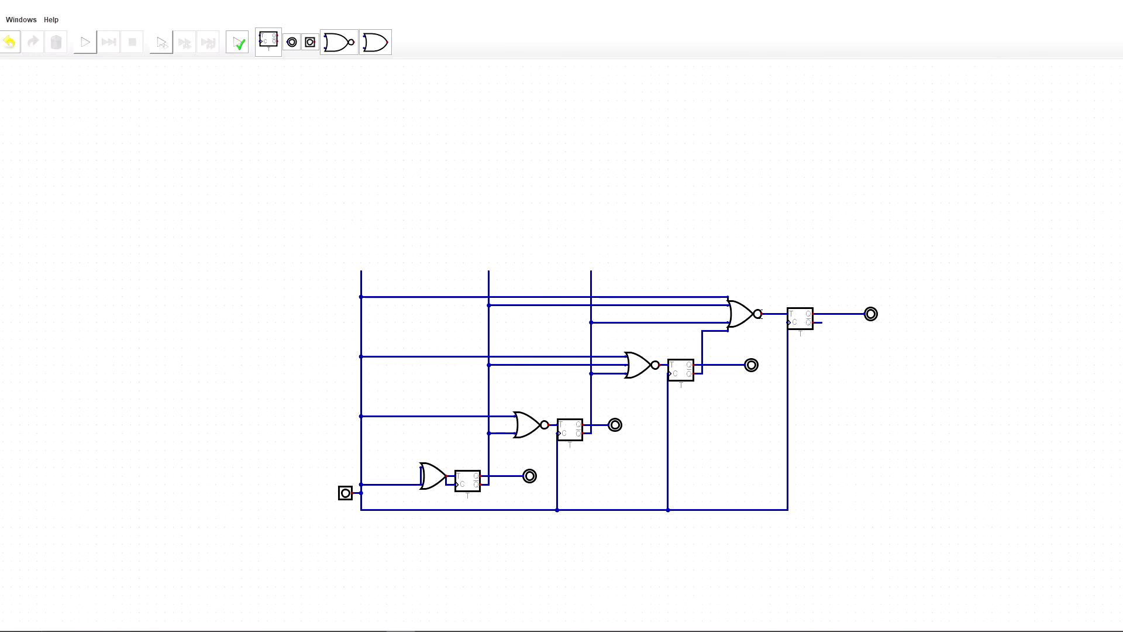
Simulate the four-flip-flop circuit, toggle the input repeatedly through the whole counting sequence, and stop the simulation
right_click(759, 314)
click(823, 262)
click(85, 42)
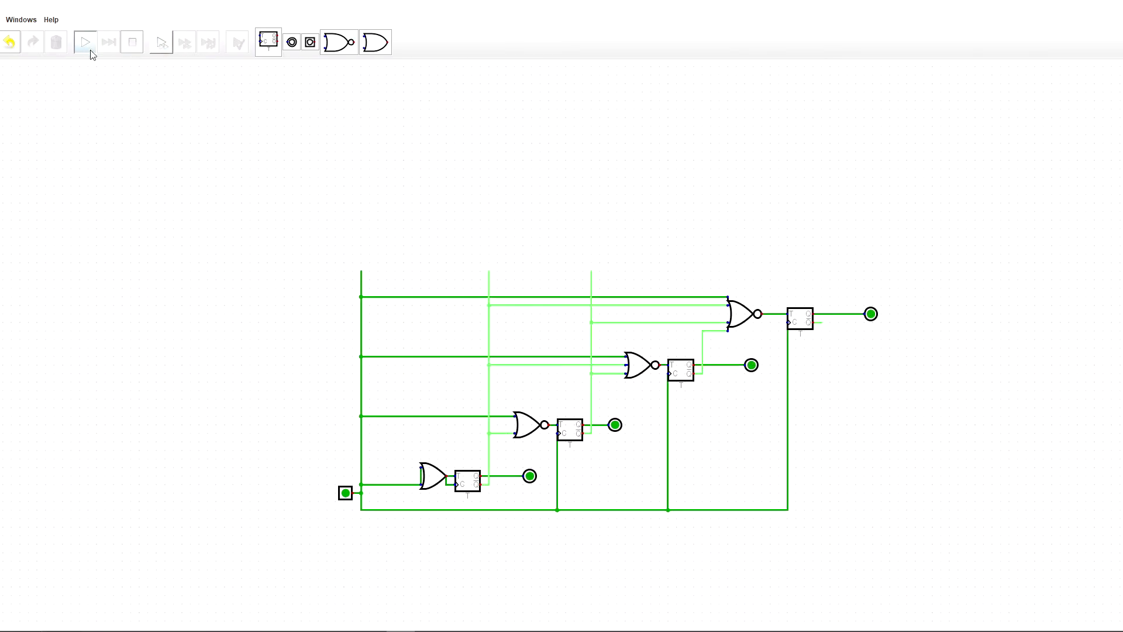
scroll(446, 502, up, 3)
click(305, 489)
double_click(306, 490)
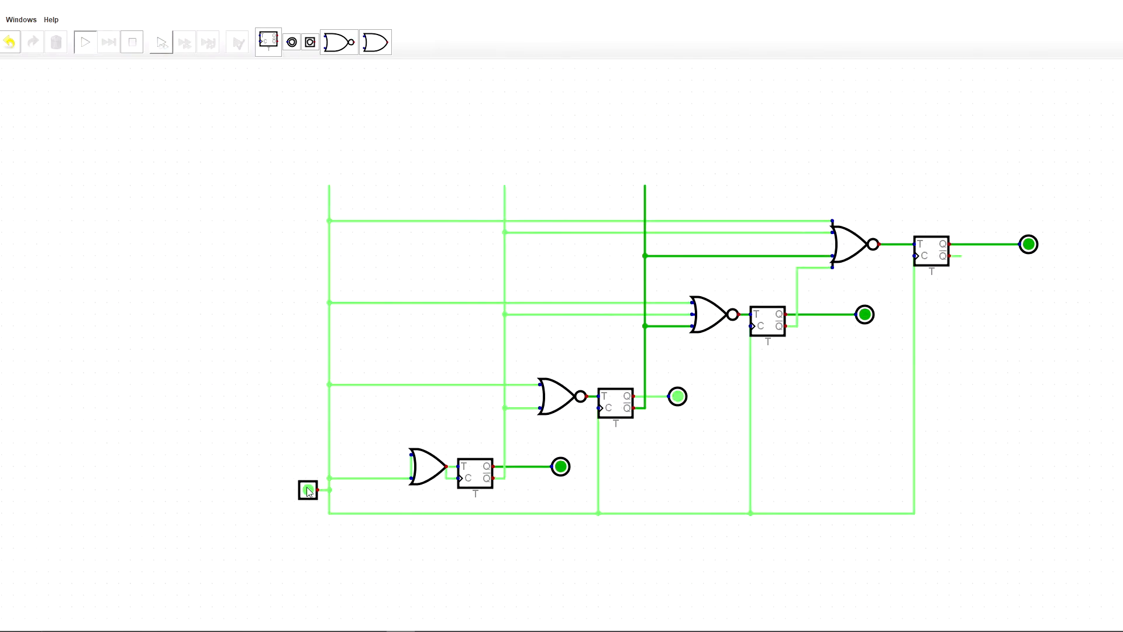
click(307, 490)
click(309, 491)
click(313, 491)
click(315, 490)
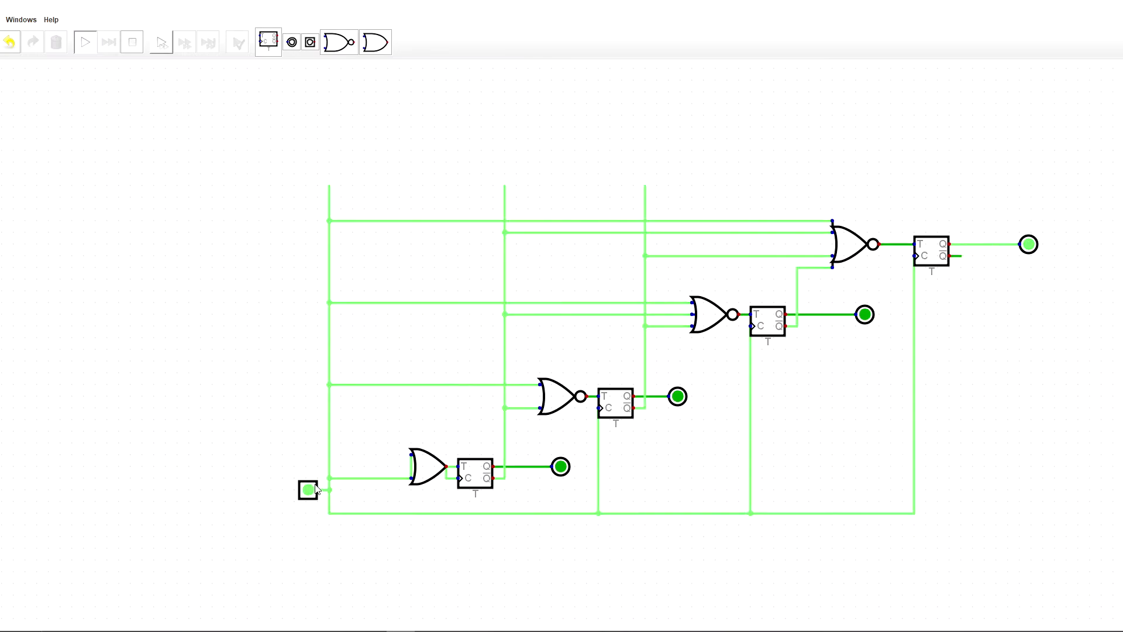
click(319, 489)
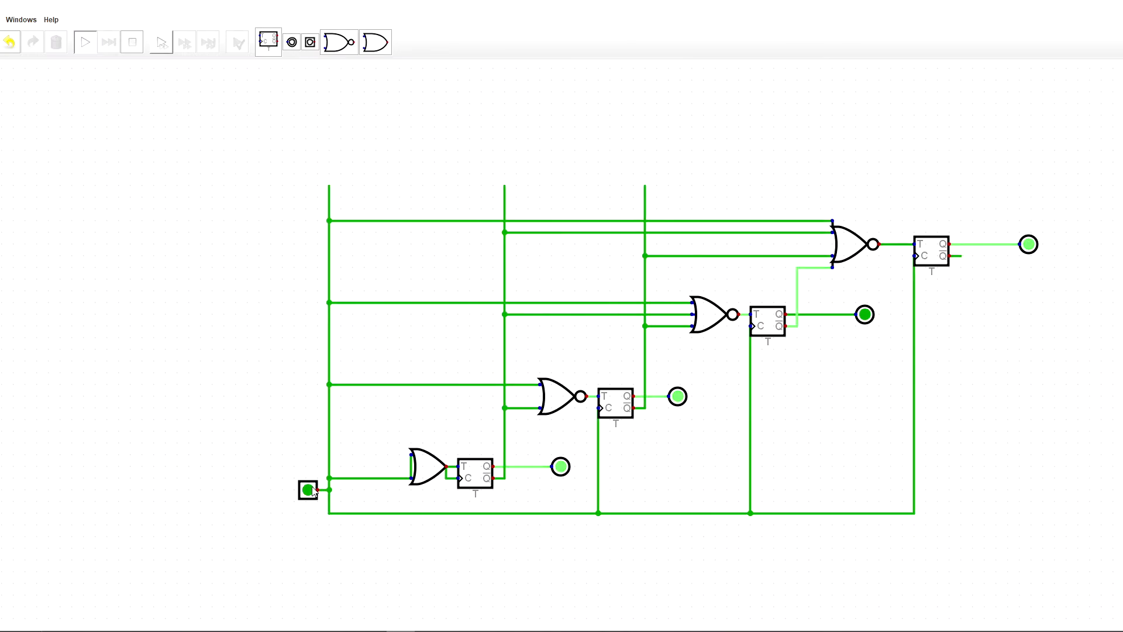
click(313, 492)
click(313, 492)
click(314, 491)
click(315, 491)
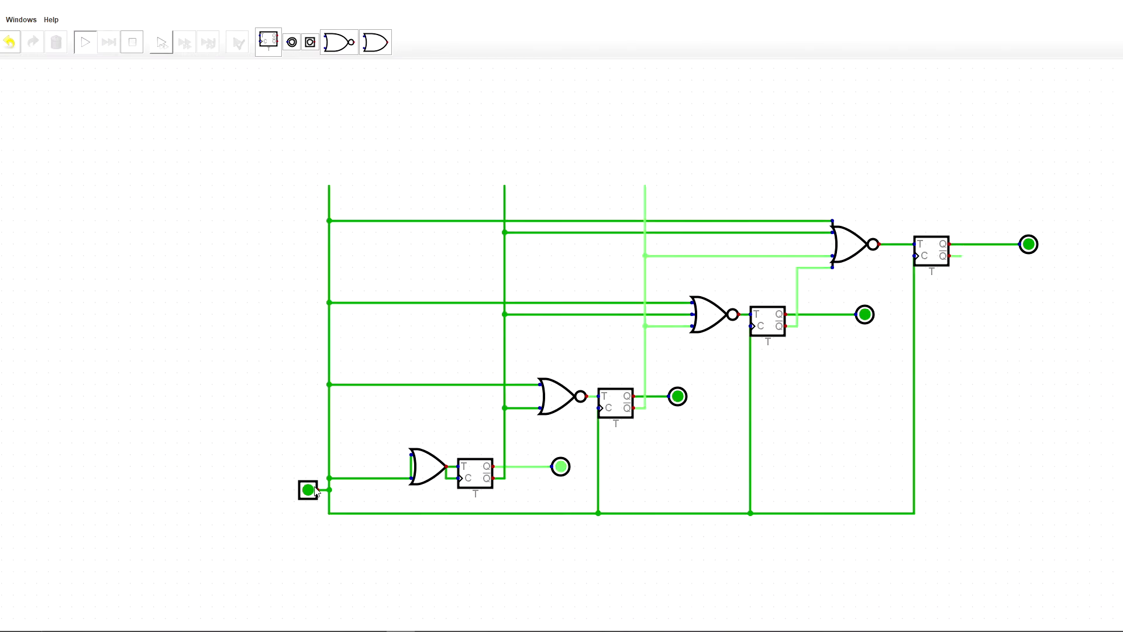
click(316, 491)
click(320, 490)
drag(320, 492, 314, 495)
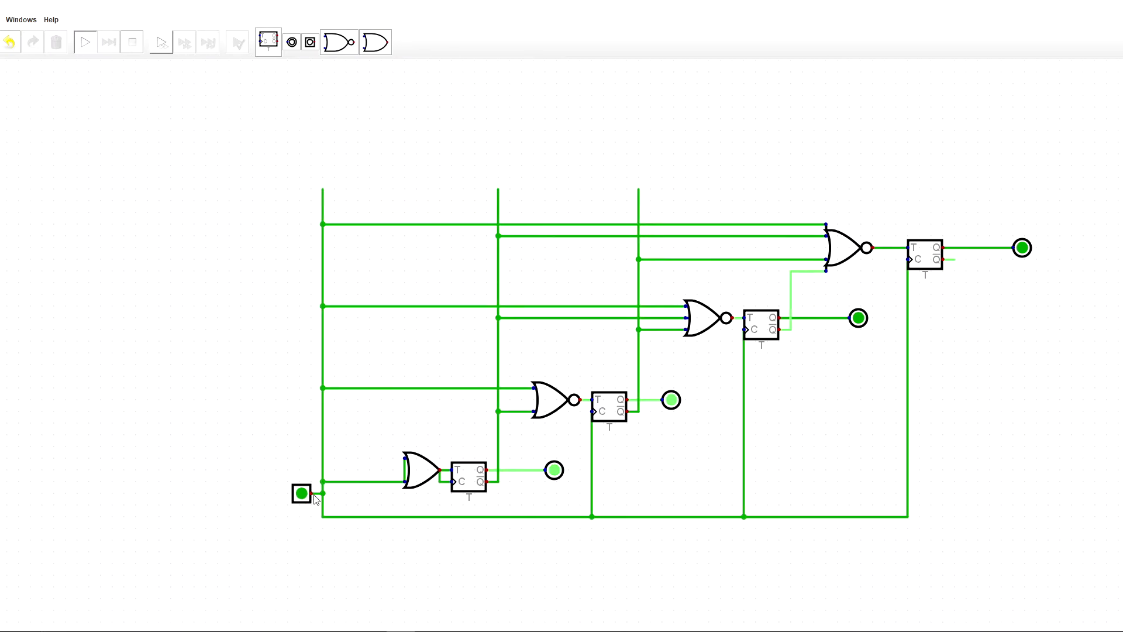
double_click(300, 498)
click(300, 497)
click(301, 497)
click(300, 497)
click(301, 498)
click(300, 498)
click(300, 498)
double_click(300, 498)
click(300, 498)
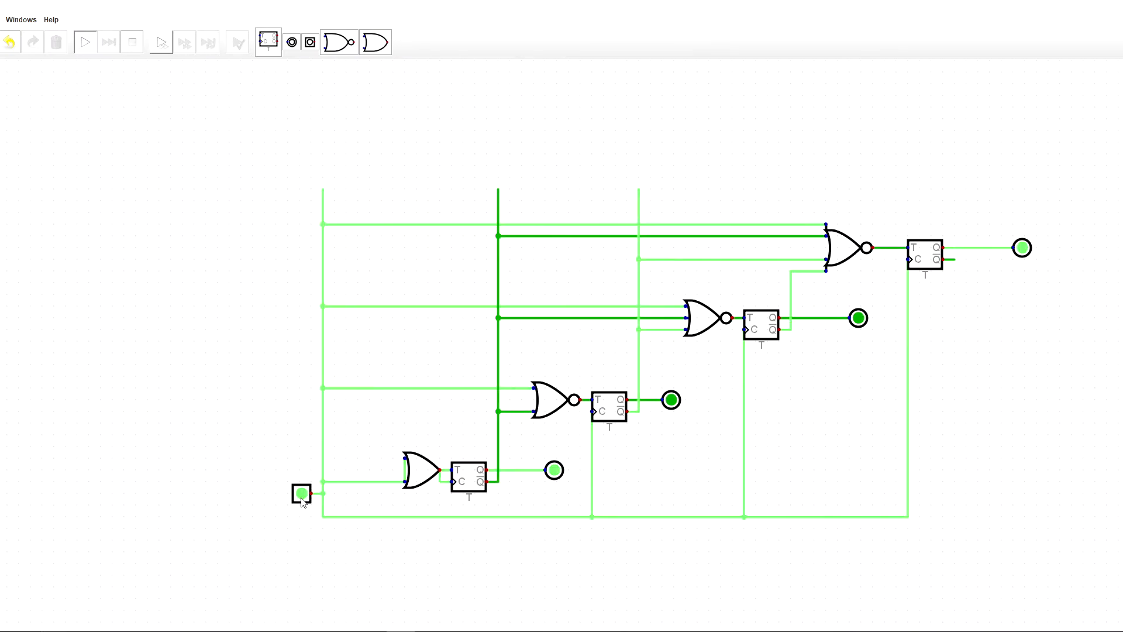
double_click(301, 498)
double_click(301, 497)
click(301, 496)
double_click(302, 497)
click(302, 496)
double_click(303, 495)
click(301, 494)
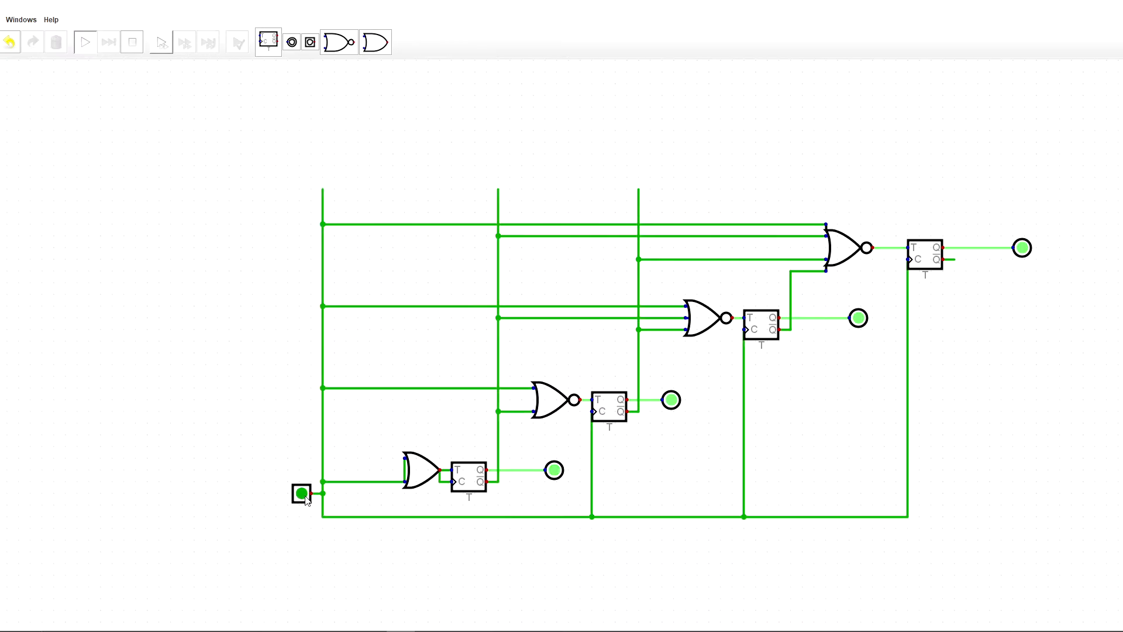
click(122, 42)
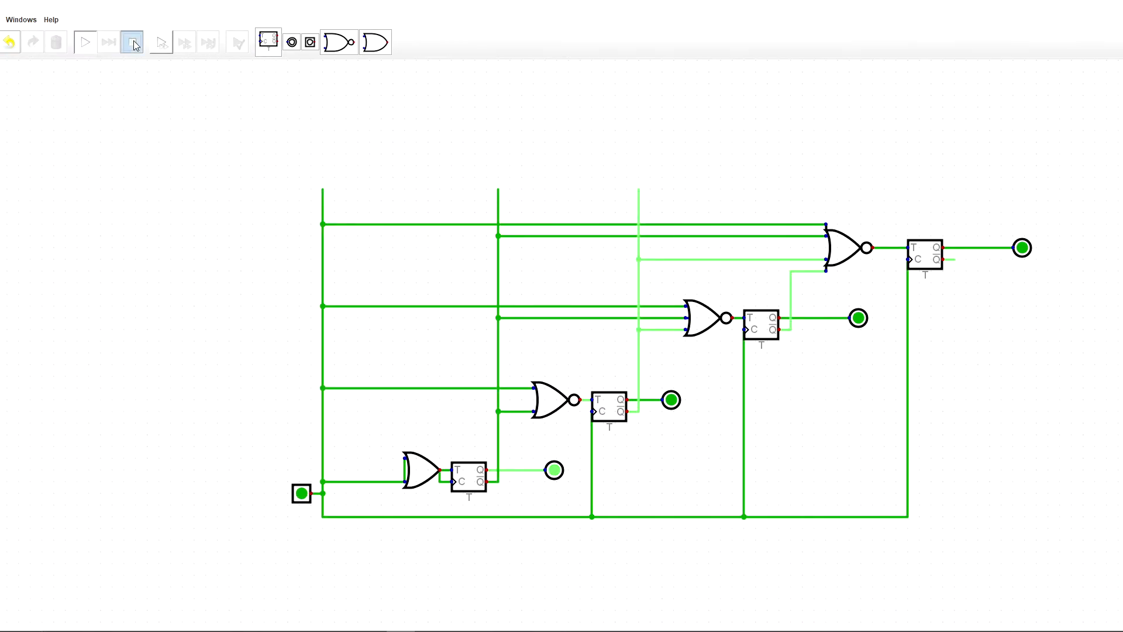
Place a Counter with preset component in the empty area left of the flip-flop circuit
scroll(374, 336, down, 4)
scroll(592, 448, up, 4)
scroll(593, 454, down, 3)
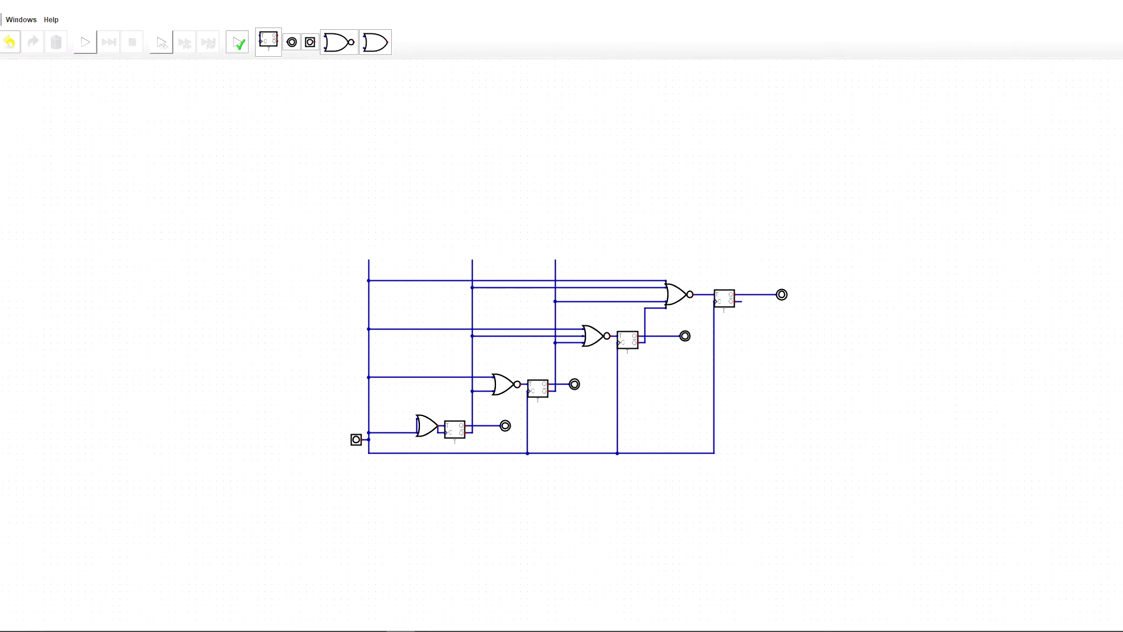
mouse_move(0, 95)
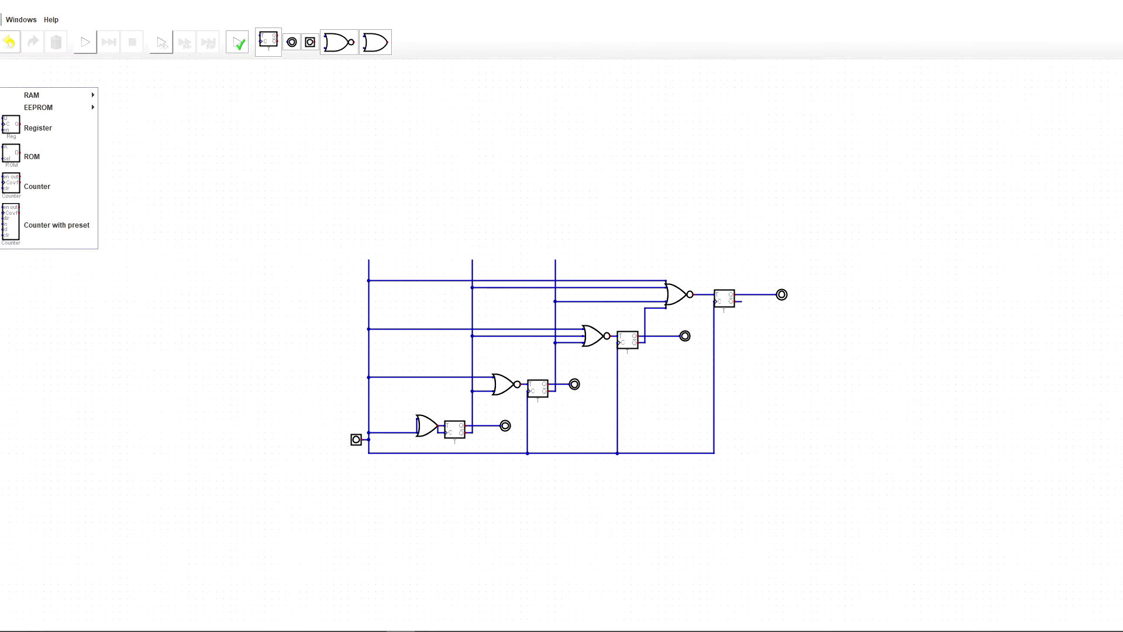
click(58, 234)
click(146, 337)
scroll(129, 344, up, 5)
scroll(221, 318, up, 3)
drag(252, 297, 614, 364)
scroll(571, 351, up, 4)
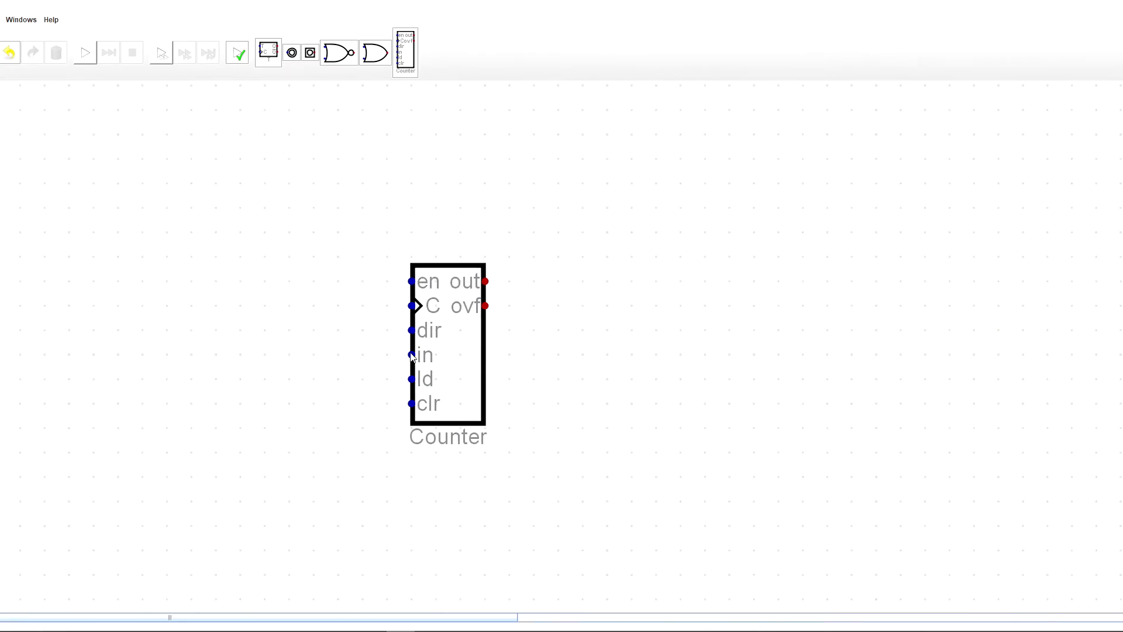
Examine the description of the counter's in pin and the counter's basic settings
mouse_move(411, 358)
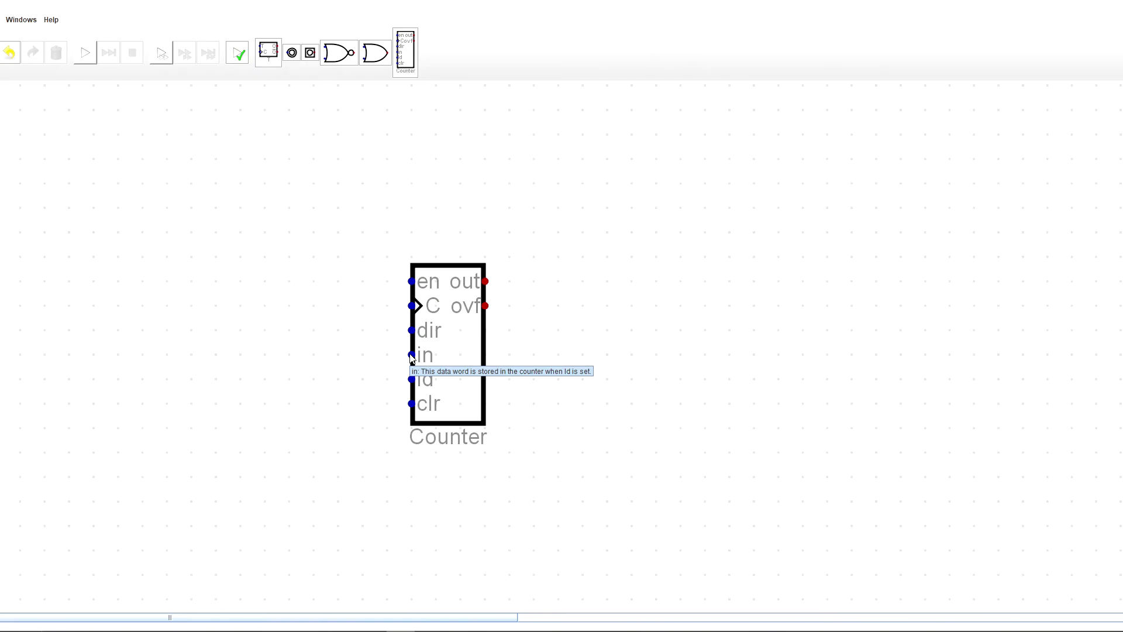
mouse_move(422, 334)
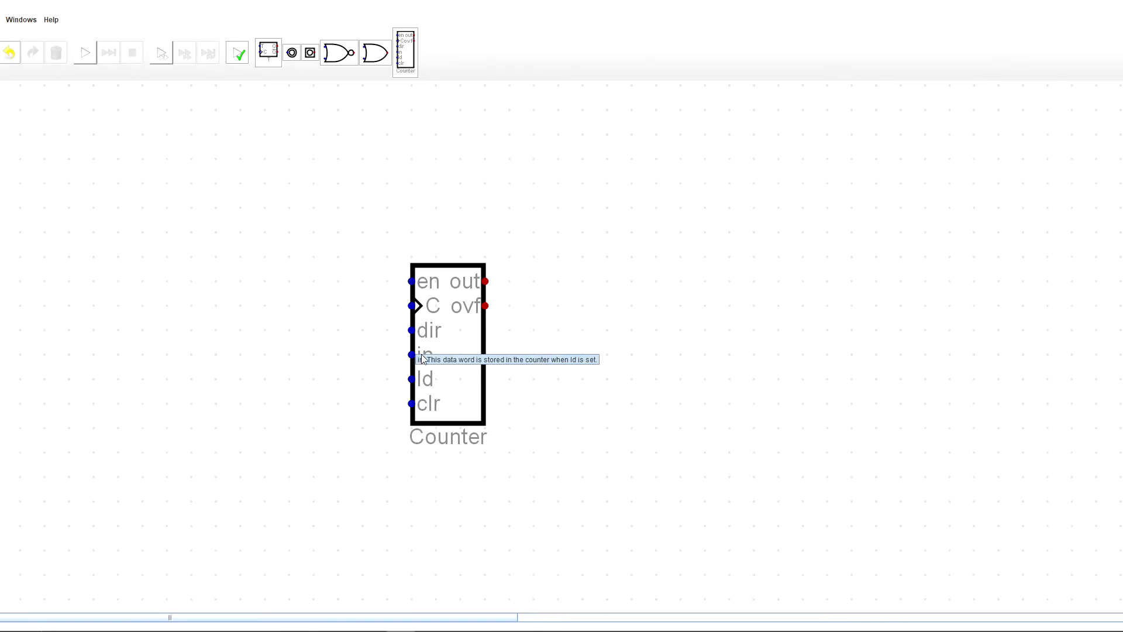
right_click(423, 376)
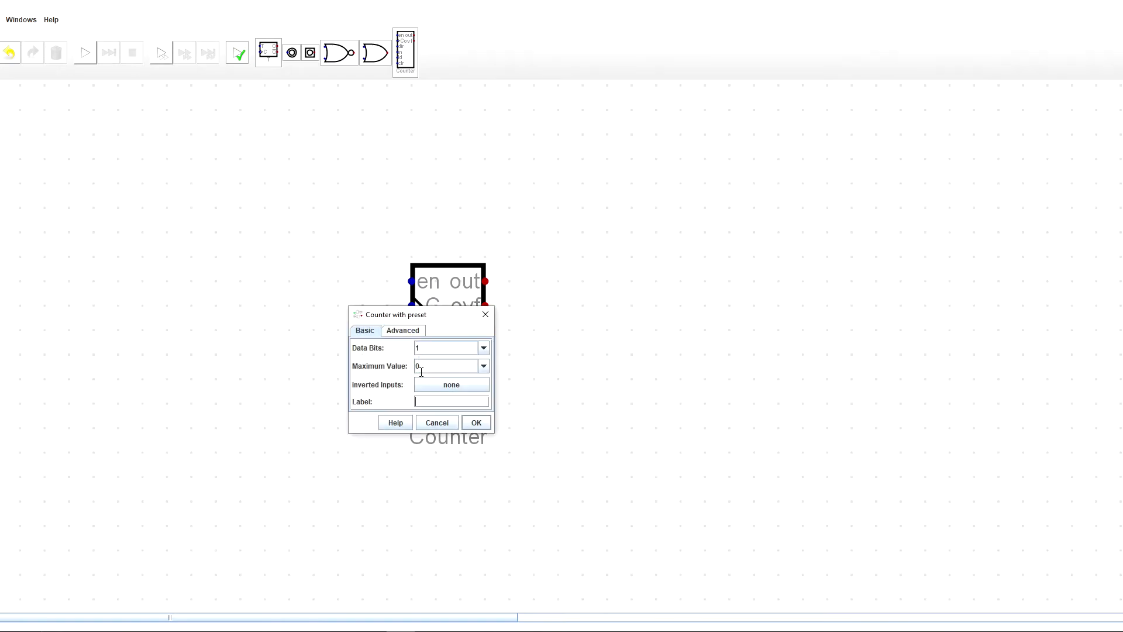
key(Escape)
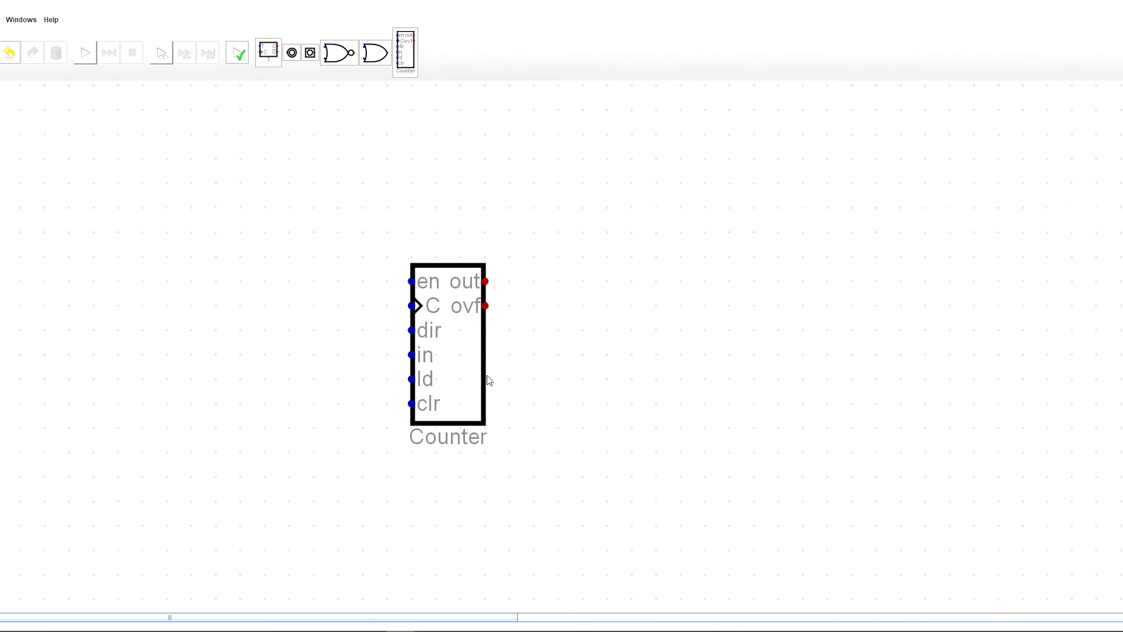
Set the counter component's data bits to 16
scroll(489, 380, up, 1)
scroll(448, 349, down, 3)
right_click(447, 346)
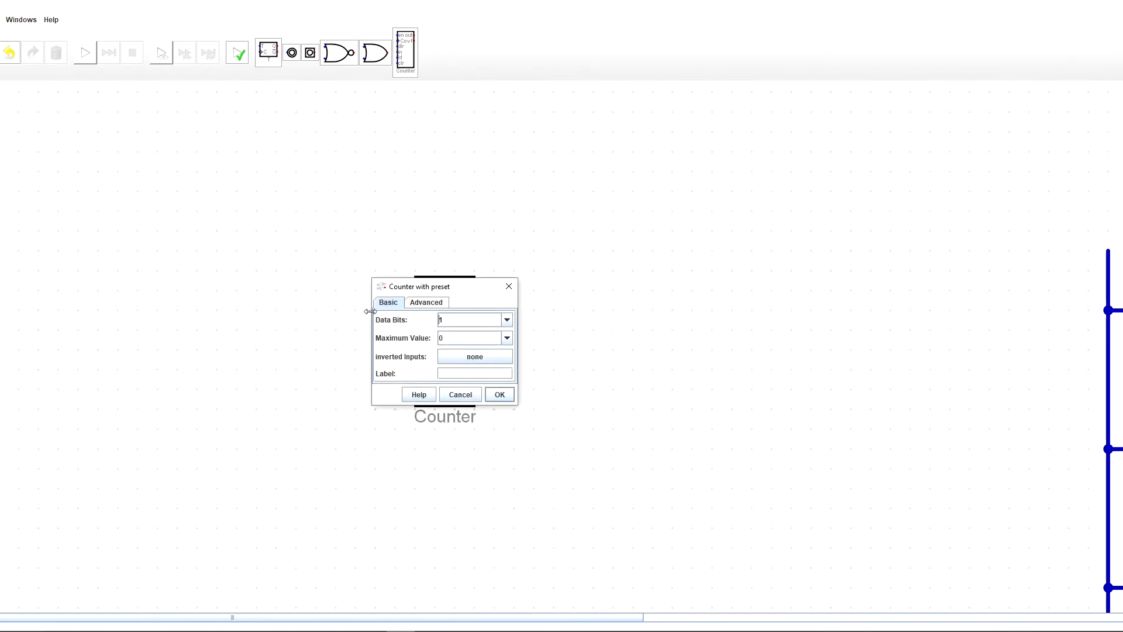
key(Return)
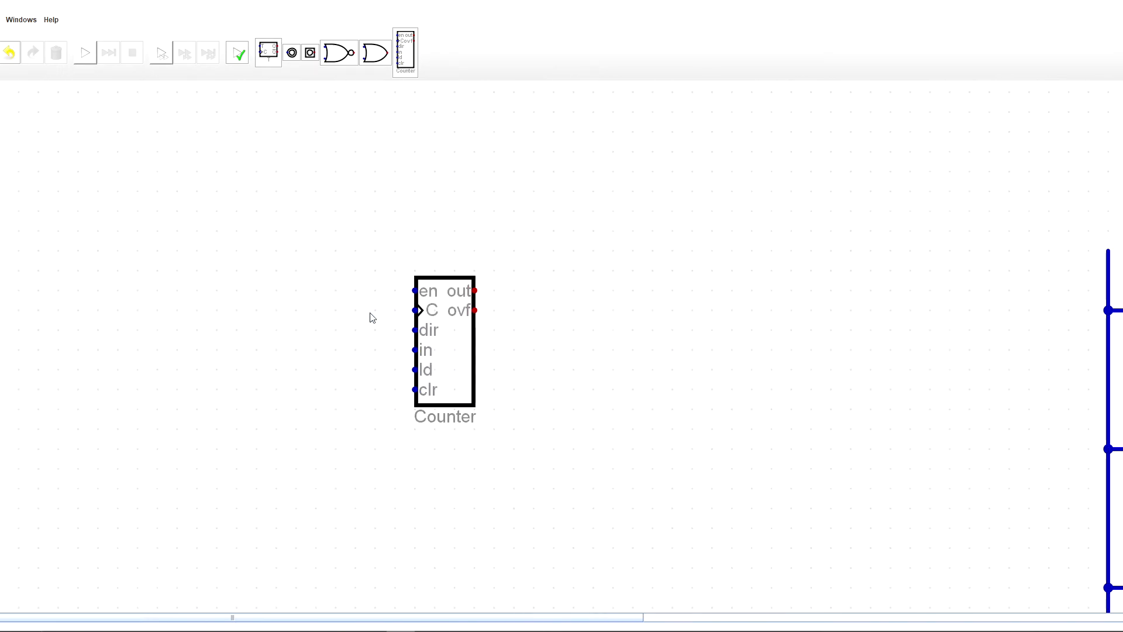
Review the settings of the 4-input NOR gate and of the counter component
scroll(661, 204, down, 5)
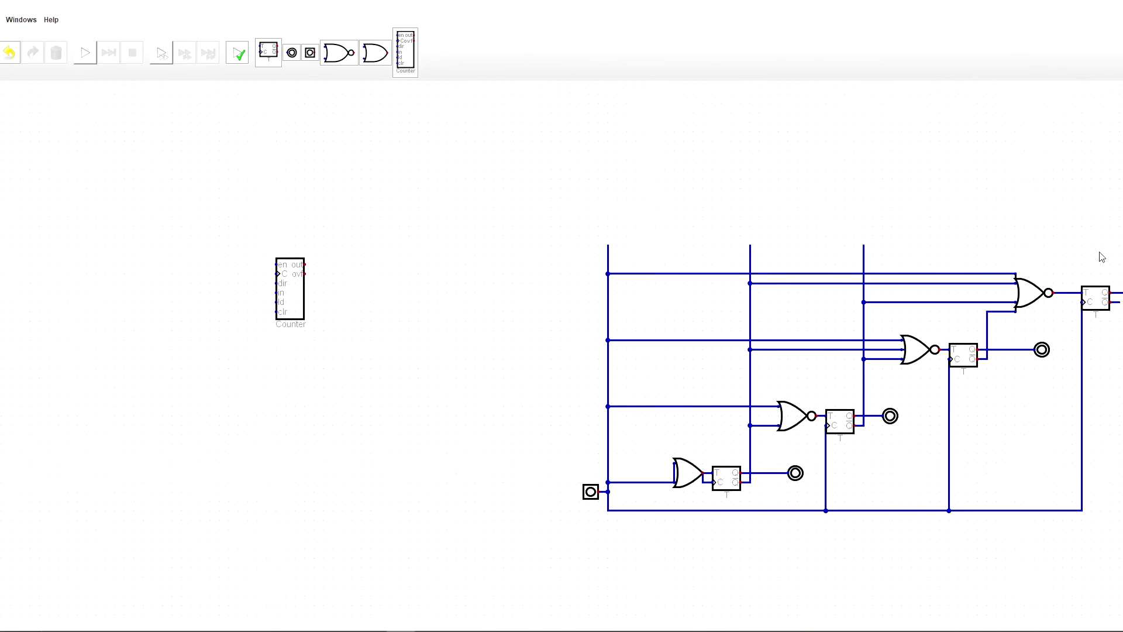
right_click(1027, 301)
click(1092, 251)
scroll(403, 316, up, 4)
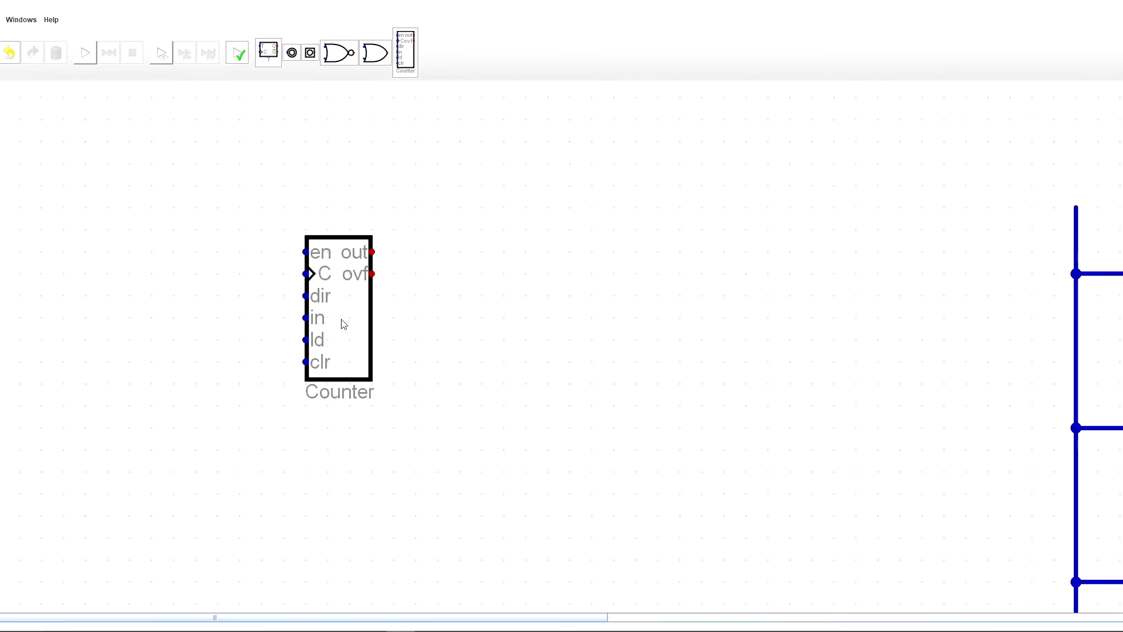
right_click(381, 355)
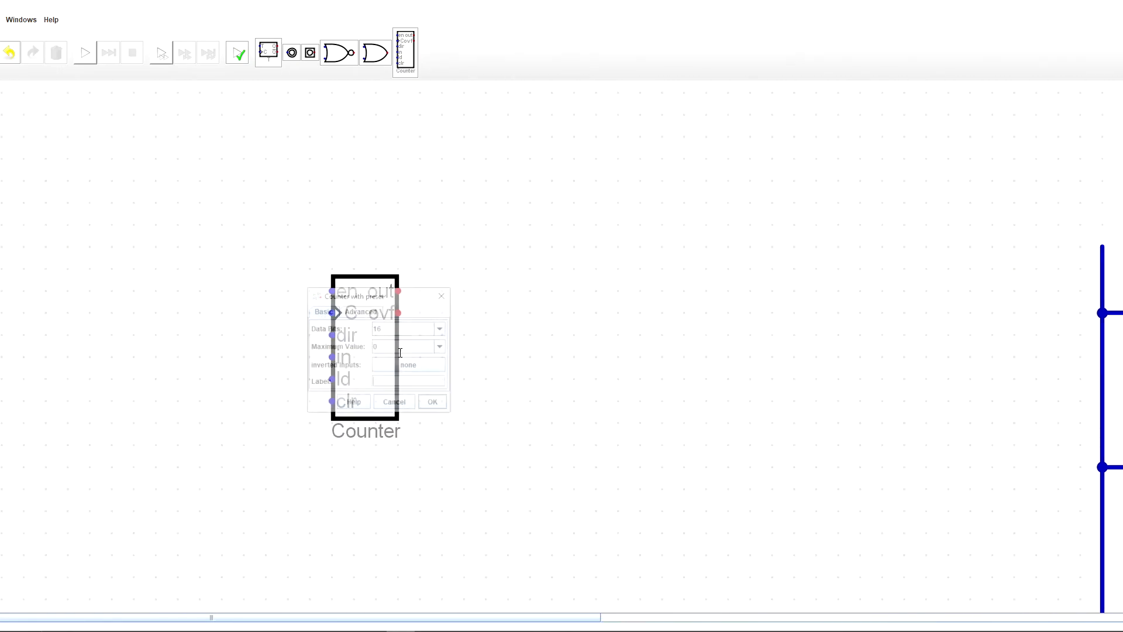
click(443, 295)
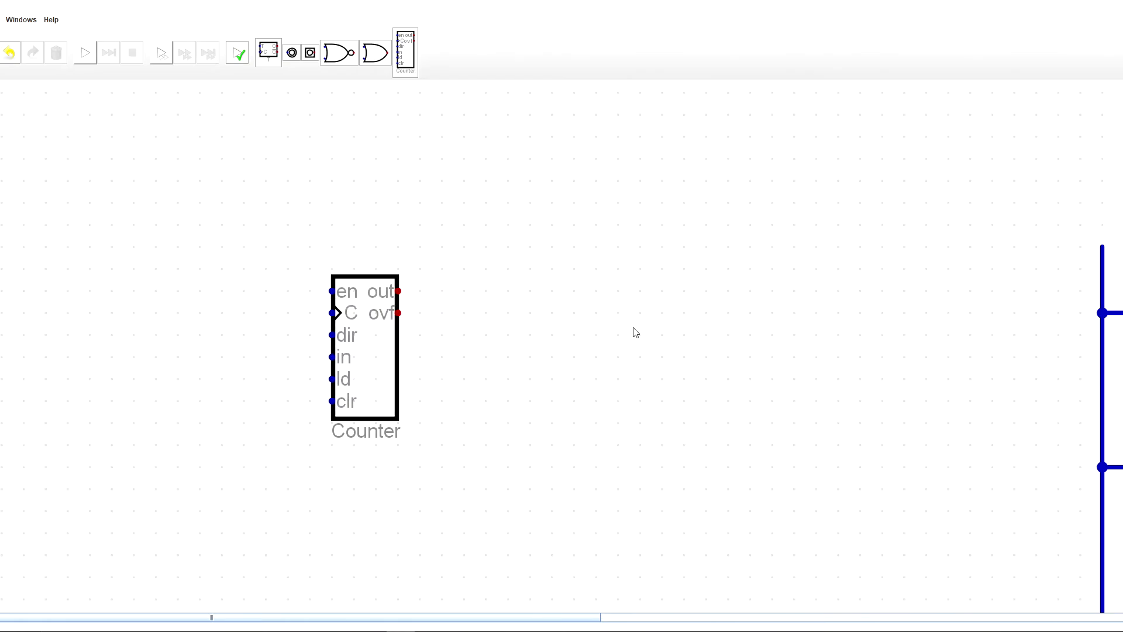
scroll(636, 333, down, 5)
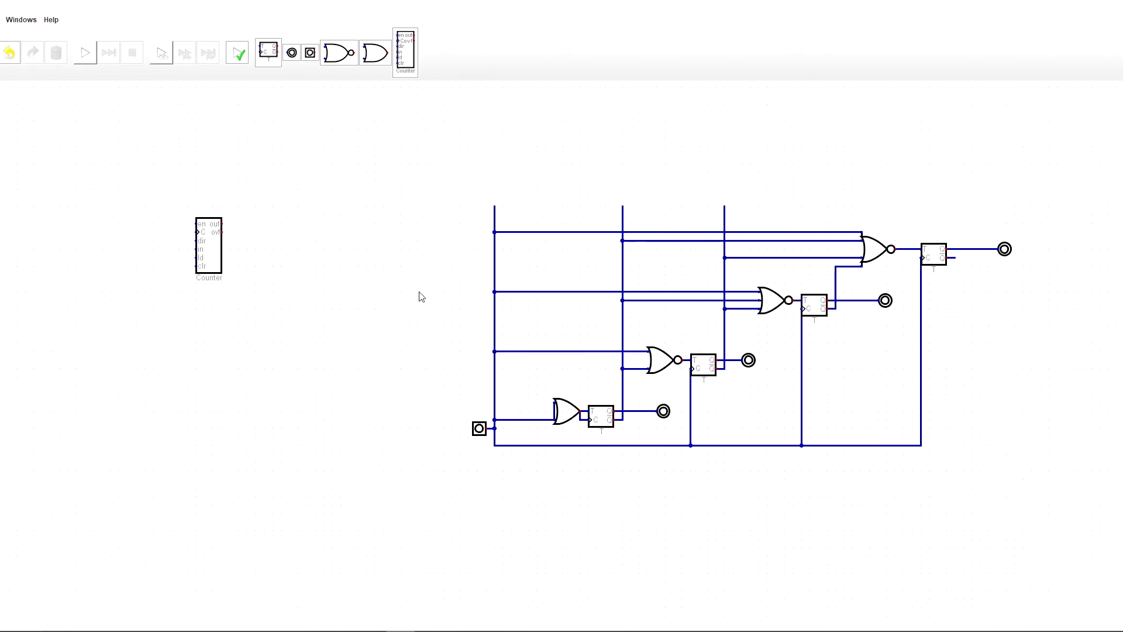
click(200, 246)
click(199, 248)
drag(248, 266, 430, 310)
scroll(409, 307, up, 2)
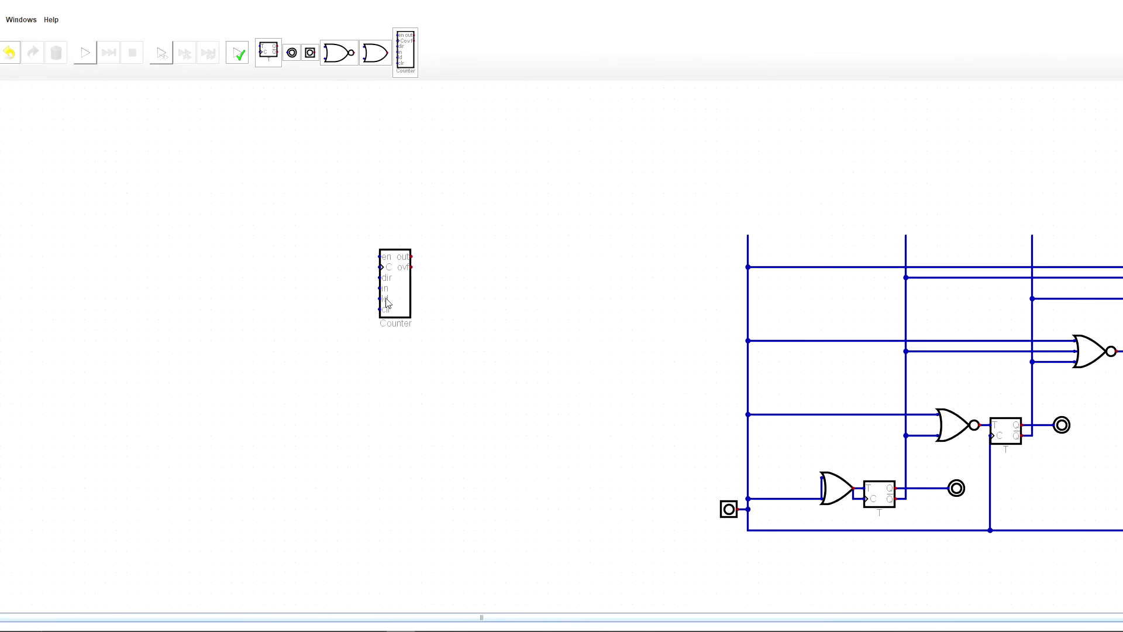
drag(588, 334, 455, 275)
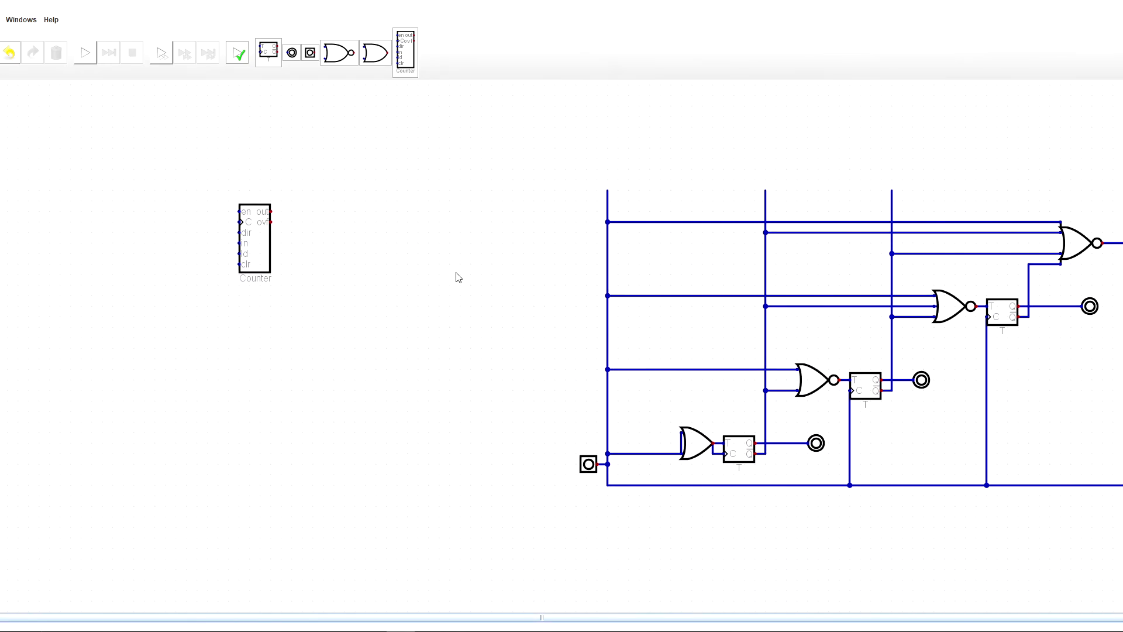
drag(527, 171, 694, 184)
click(826, 159)
click(830, 158)
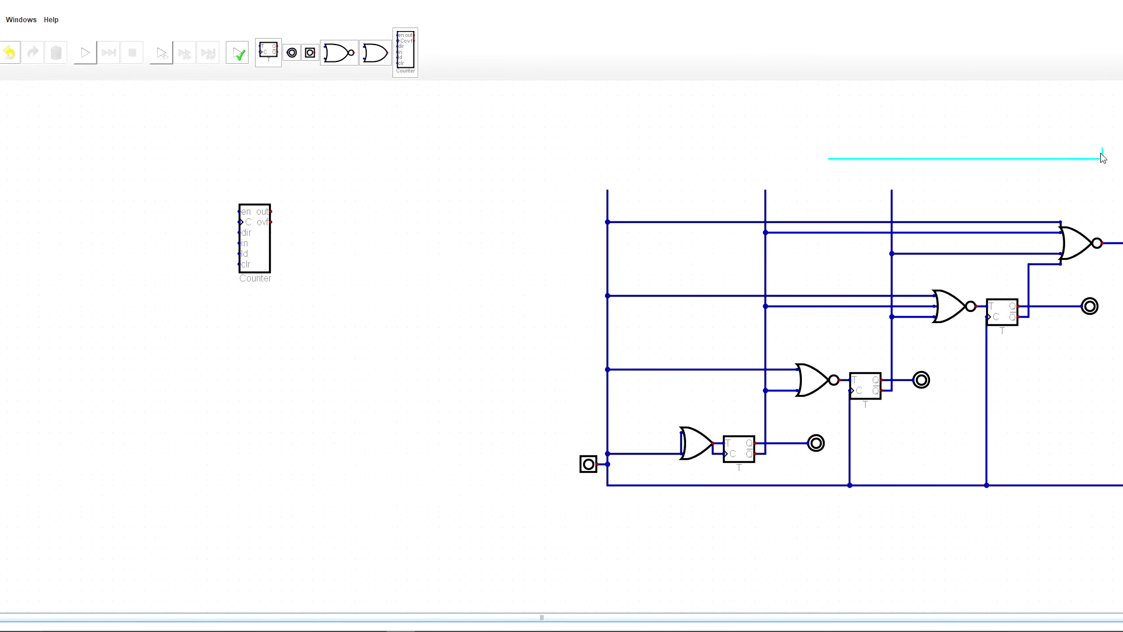
drag(1085, 149, 1029, 175)
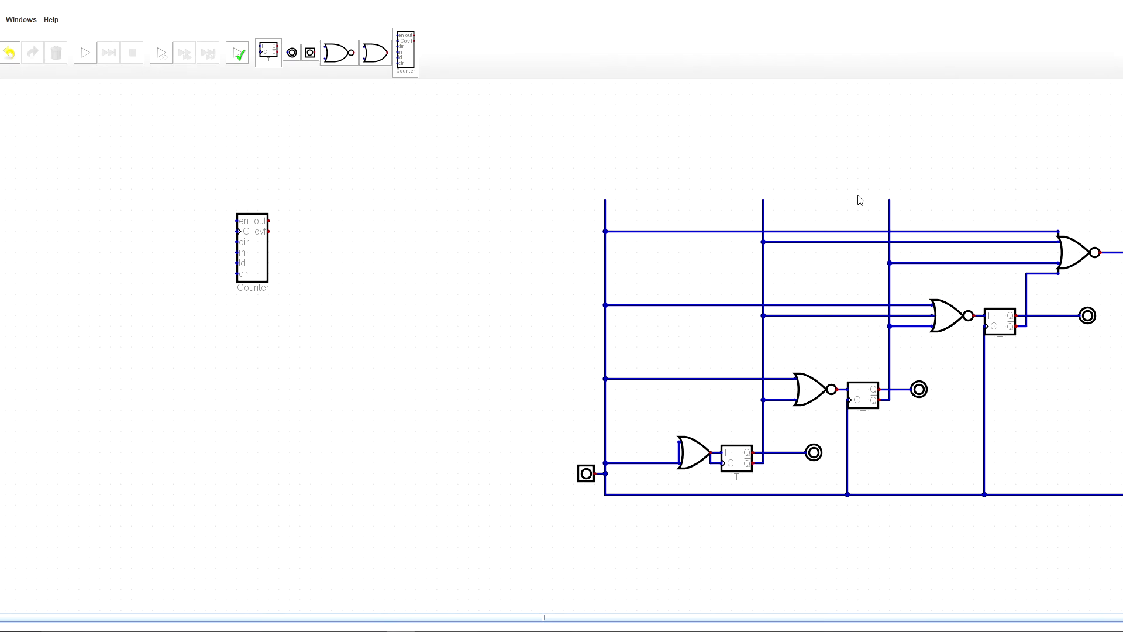
Try to remove the three loose vertical wire ends above the topmost horizontal wires of the flip-flop circuit
drag(564, 187, 917, 216)
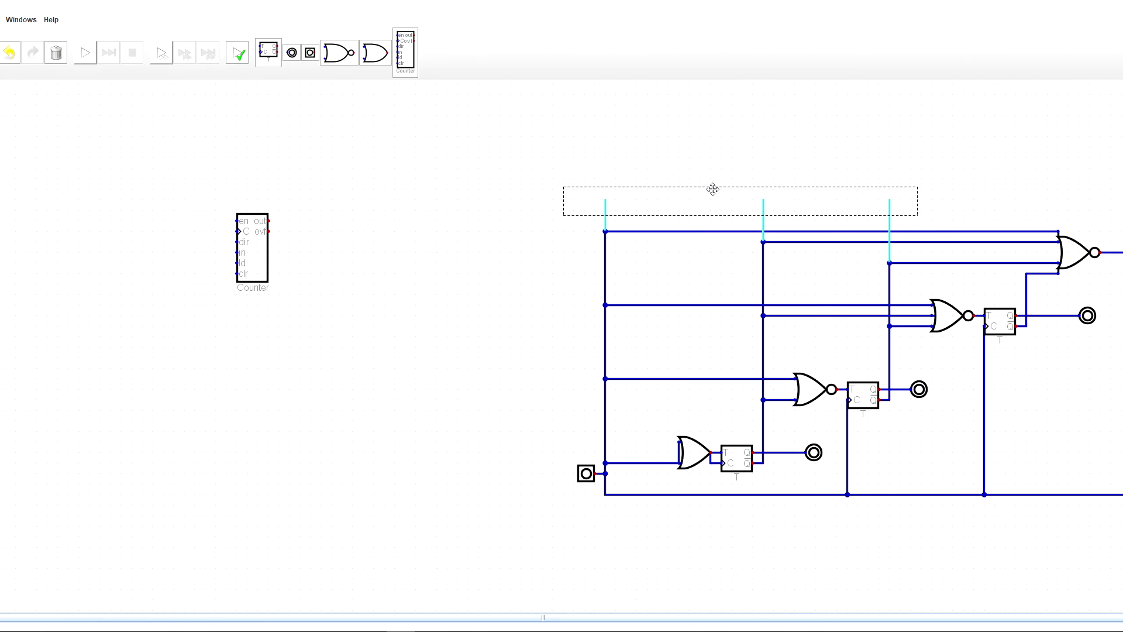
scroll(321, 318, up, 1)
key(Delete)
drag(231, 241, 288, 295)
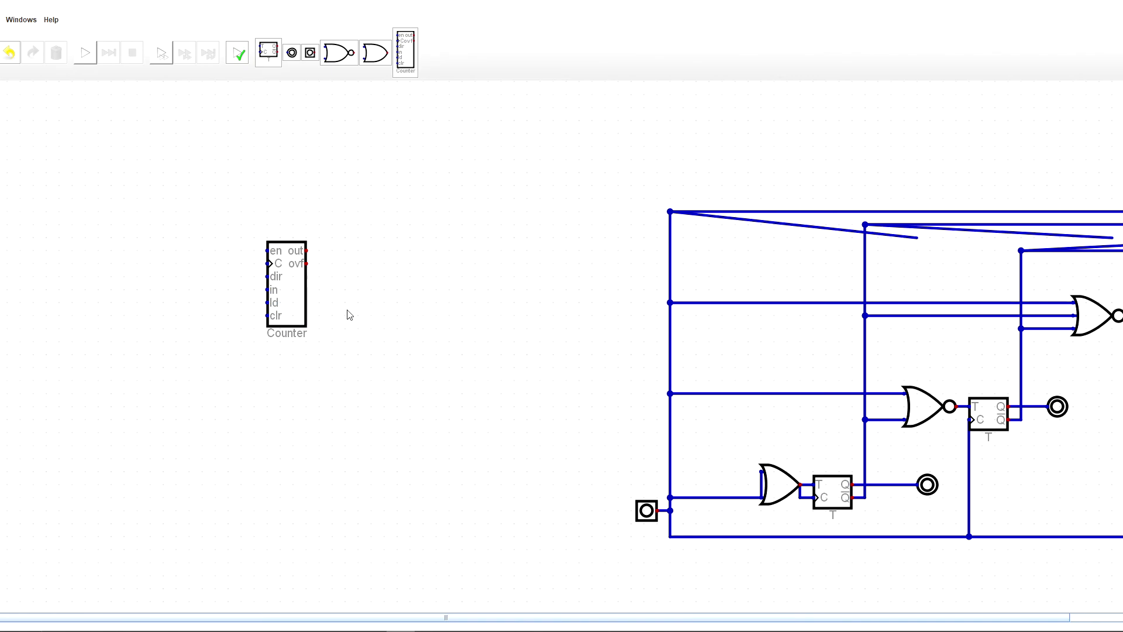
Undo the accidental moves of the three wire ends and the counter component
key(ctrl+z)
key(ctrl+z)
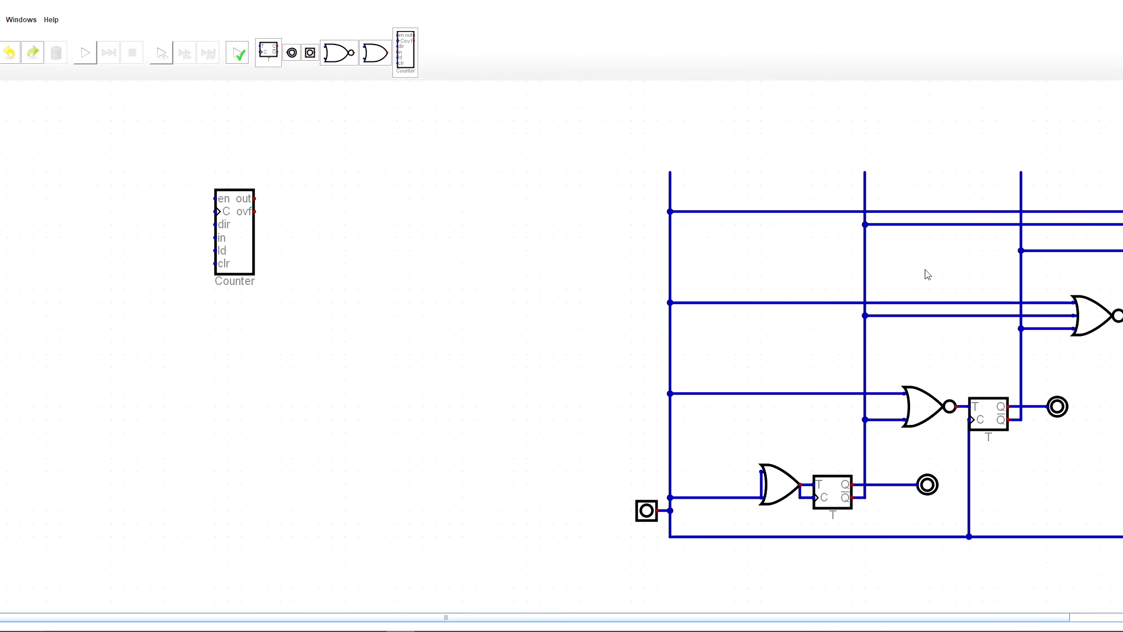
key(ctrl+z)
Compare the ready-made counter component with the flip-flop circuit beside it
scroll(713, 275, down, 2)
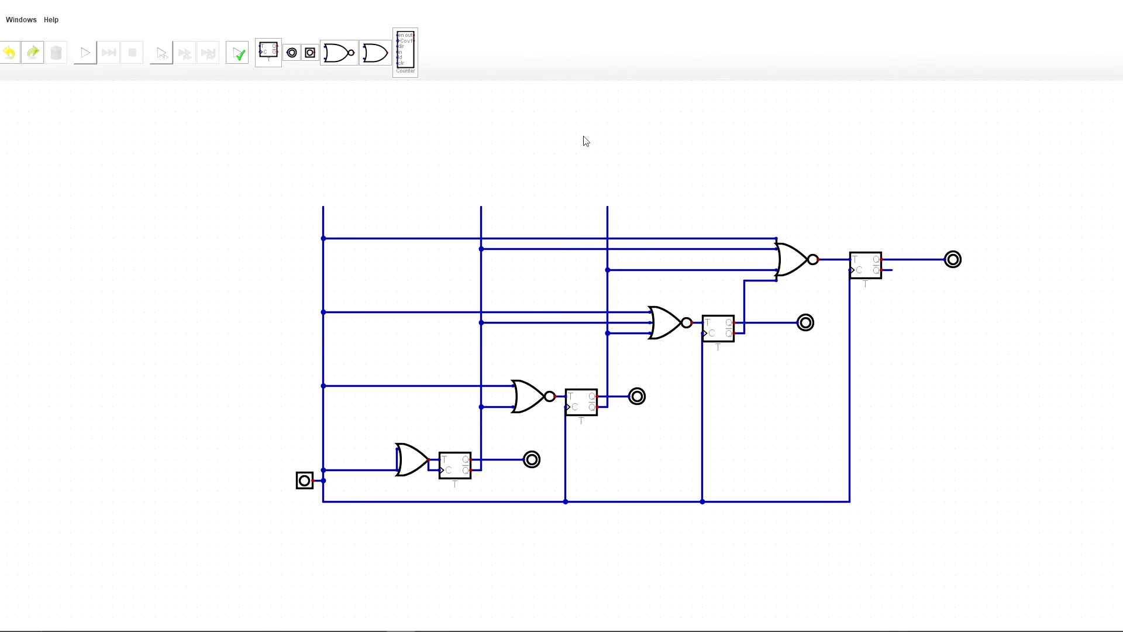
drag(132, 267, 527, 268)
mouse_move(450, 353)
mouse_down()
mouse_move(341, 169)
mouse_move(313, 188)
mouse_up()
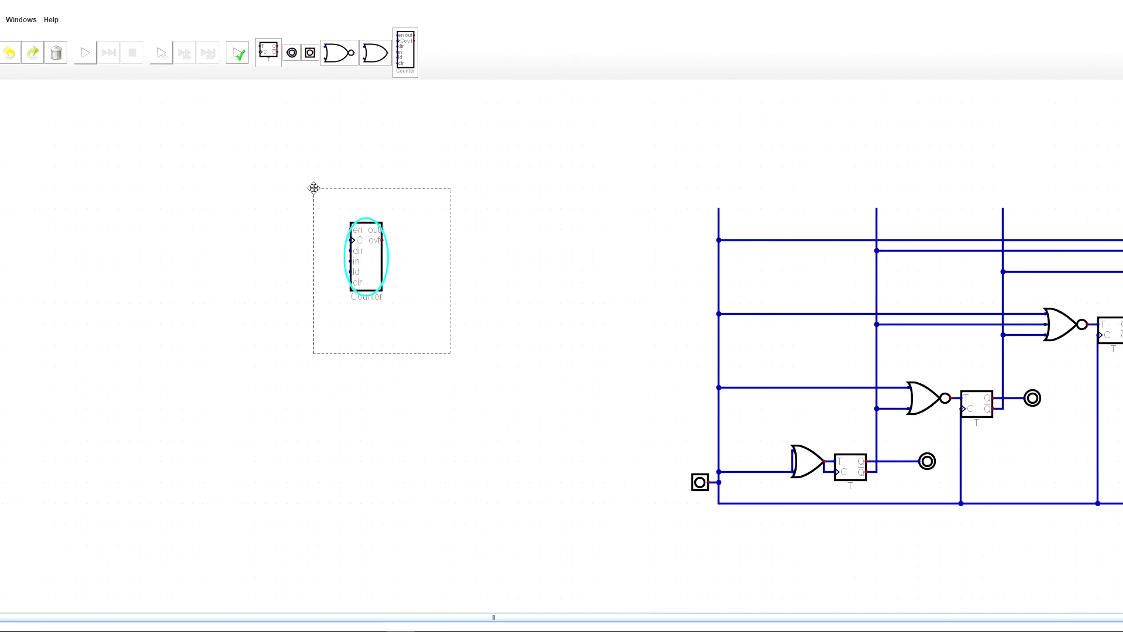
click(592, 218)
scroll(599, 219, down, 2)
drag(600, 218, 379, 221)
scroll(636, 386, up, 2)
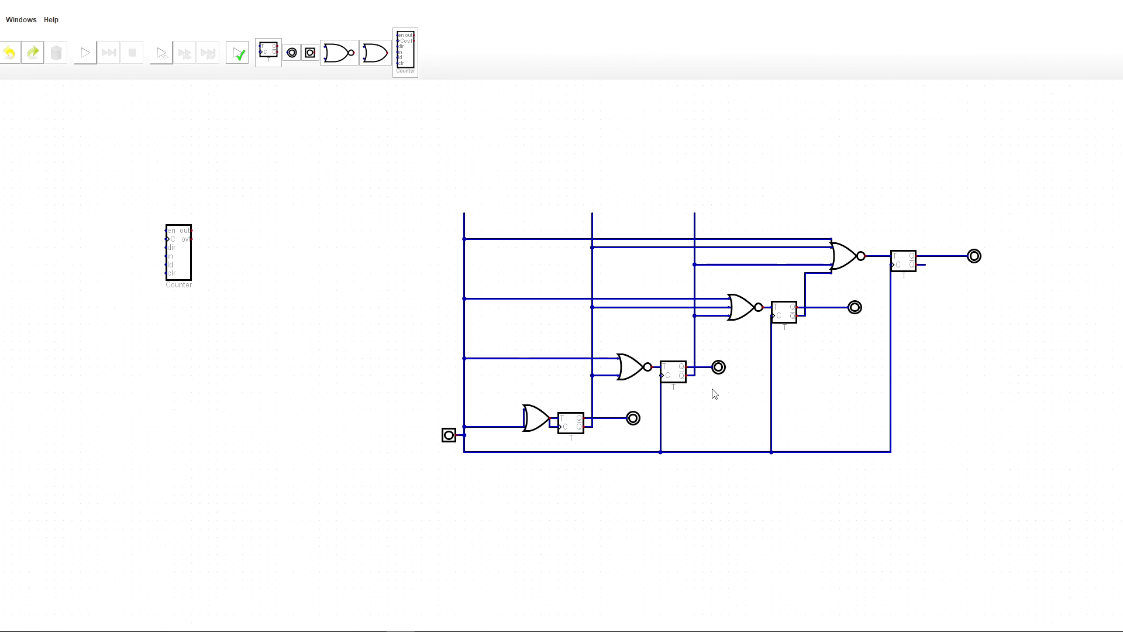
Examine the gate and T flip-flop of each stage of the four-bit counter circuit, from the lowest to the highest
drag(901, 341, 825, 377)
scroll(889, 354, up, 1)
scroll(895, 360, up, 1)
drag(903, 363, 929, 332)
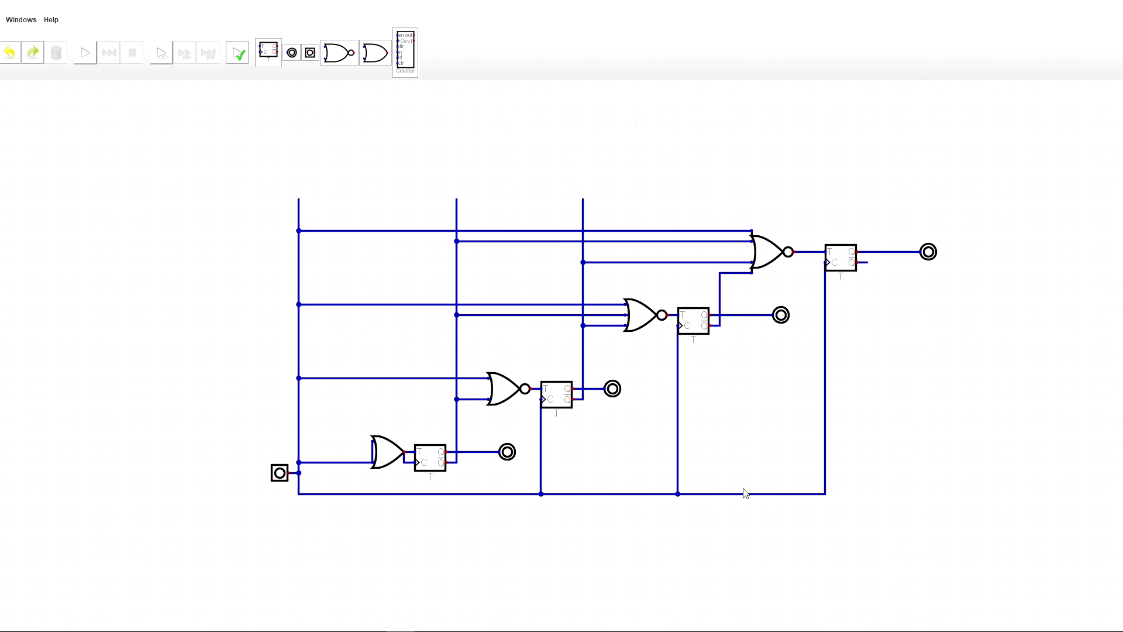
drag(344, 421, 402, 472)
click(501, 347)
drag(538, 349, 479, 418)
click(484, 414)
mouse_move(677, 282)
mouse_down()
mouse_move(610, 354)
mouse_move(664, 284)
mouse_up()
click(667, 283)
drag(821, 204, 763, 250)
click(787, 202)
click(757, 258)
Delete the three loose vertical wire ends that stick out above the 4-input NOR gate's input wires
scroll(667, 292, down, 2)
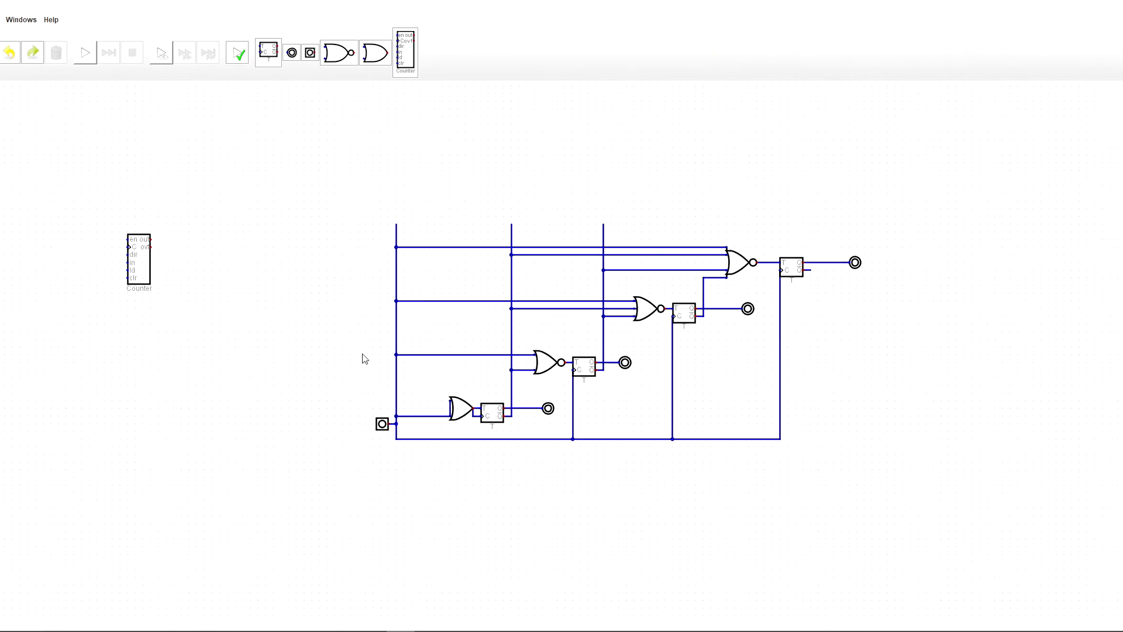
drag(368, 210, 628, 236)
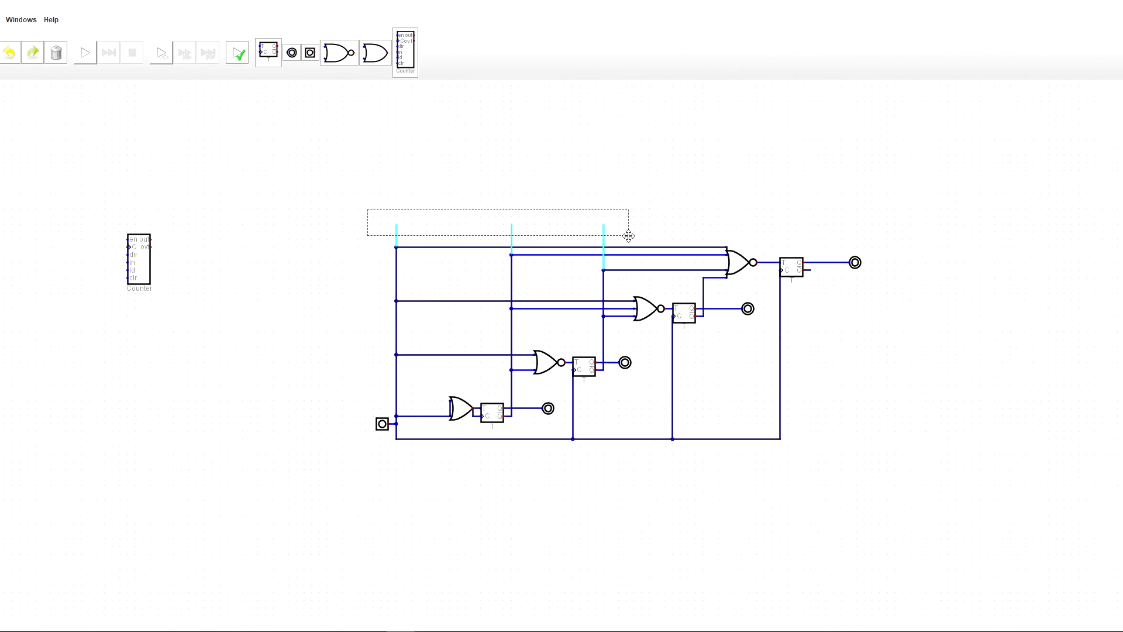
key(Delete)
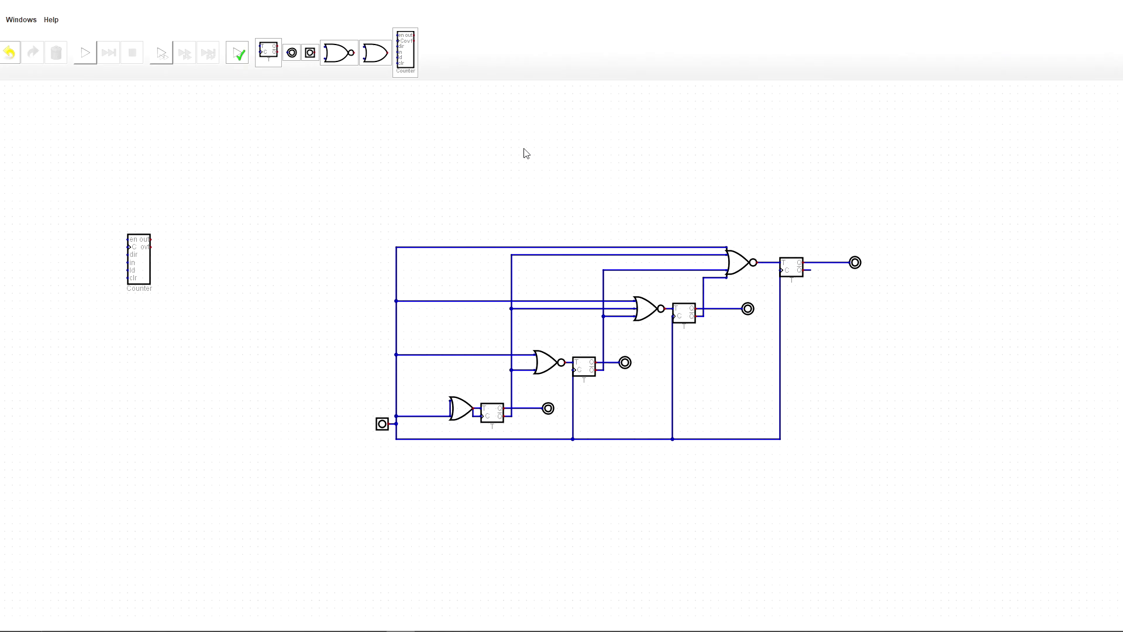